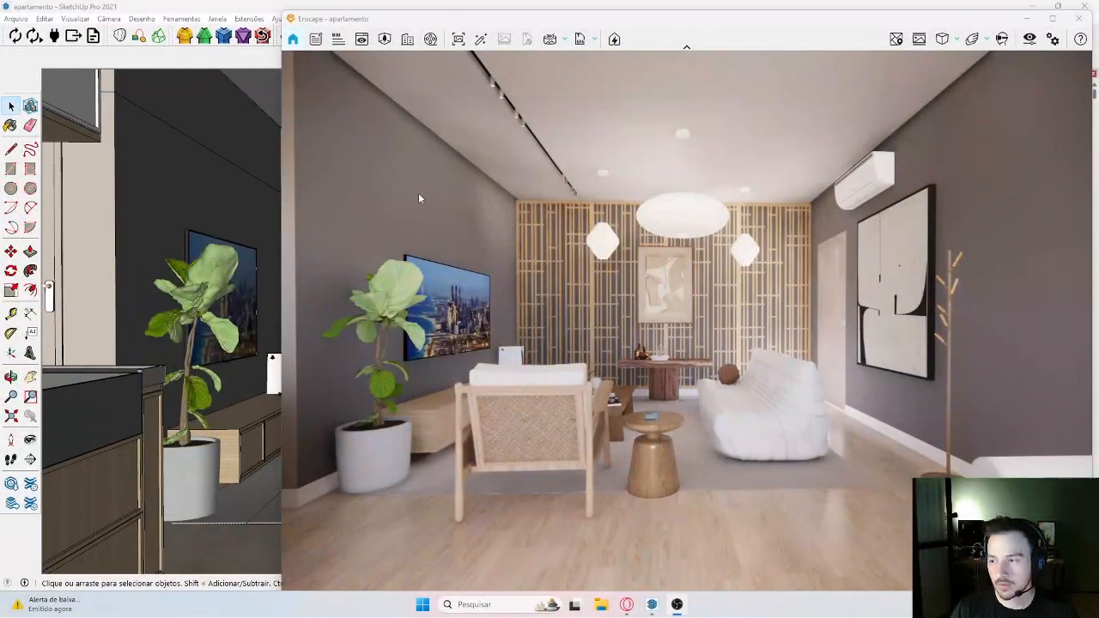
- Walk through the rendered apartment in Enscape, examining the living room, kitchen and dining area and how they are lit
key(alt+Tab)
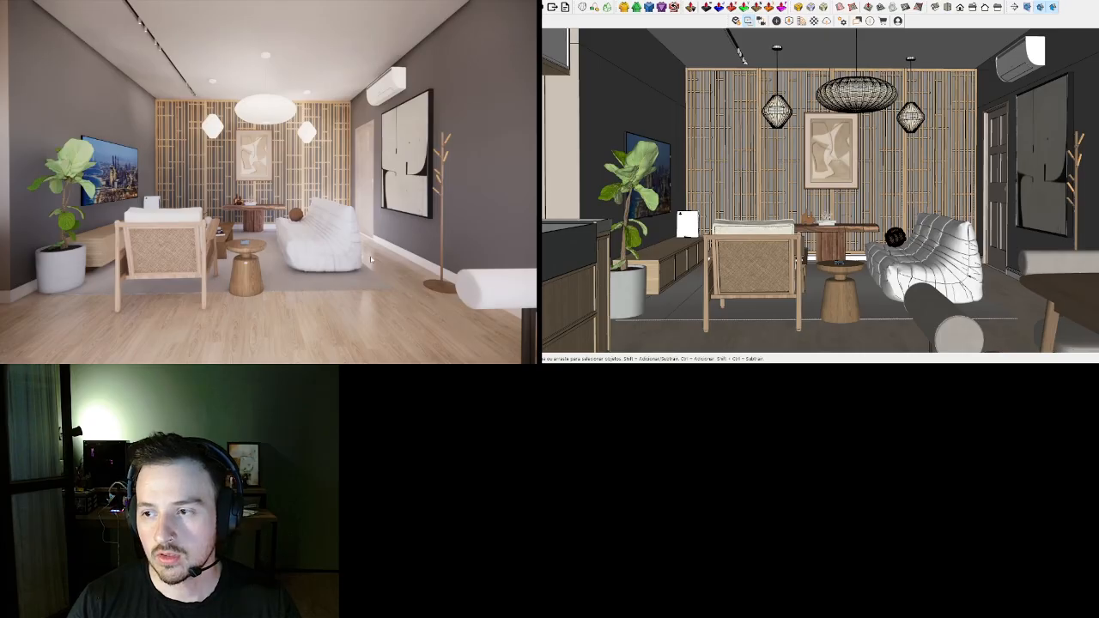
drag(371, 259, 206, 205)
key(d)
key(w)
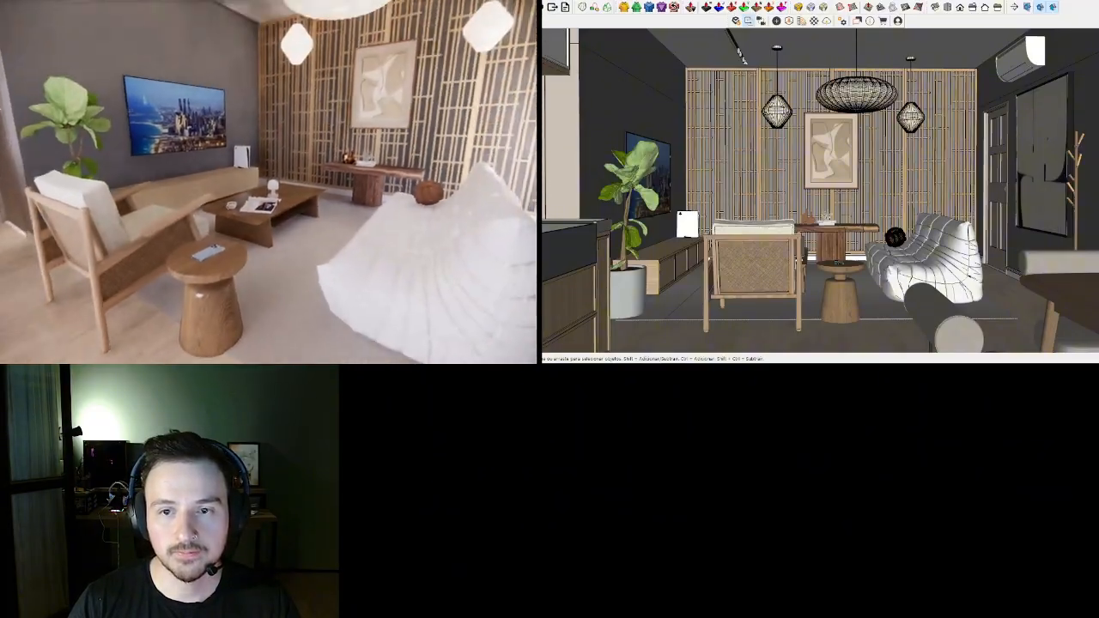
key(s)
mouse_move(206, 204)
mouse_down()
mouse_move(255, 206)
mouse_move(261, 187)
mouse_move(313, 203)
mouse_move(515, 208)
mouse_up()
key(a)
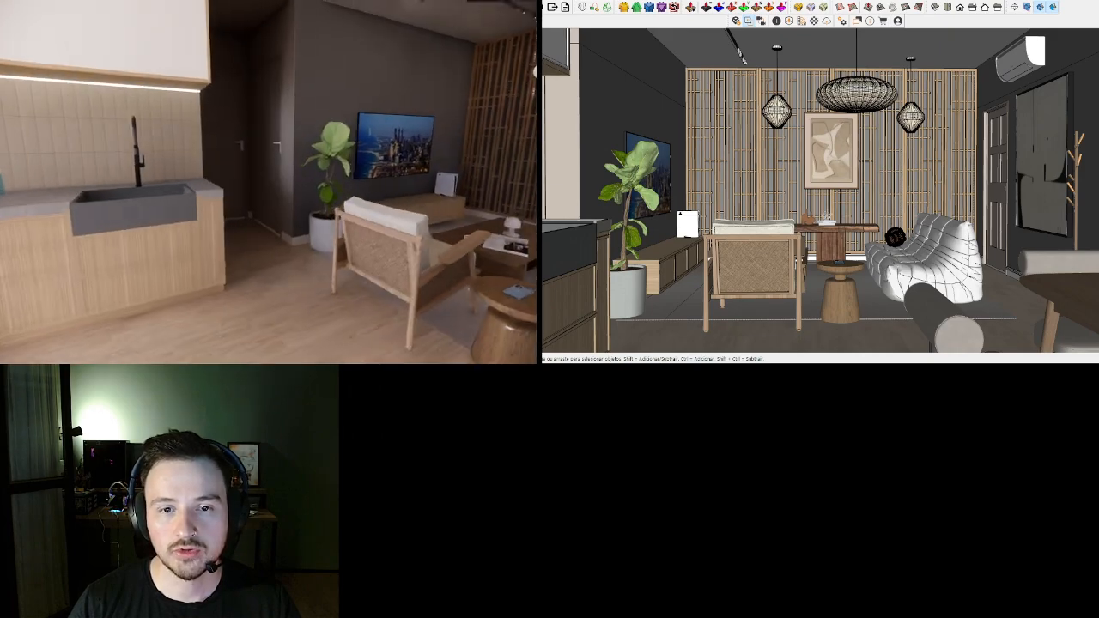
key(s)
key(d)
key(s)
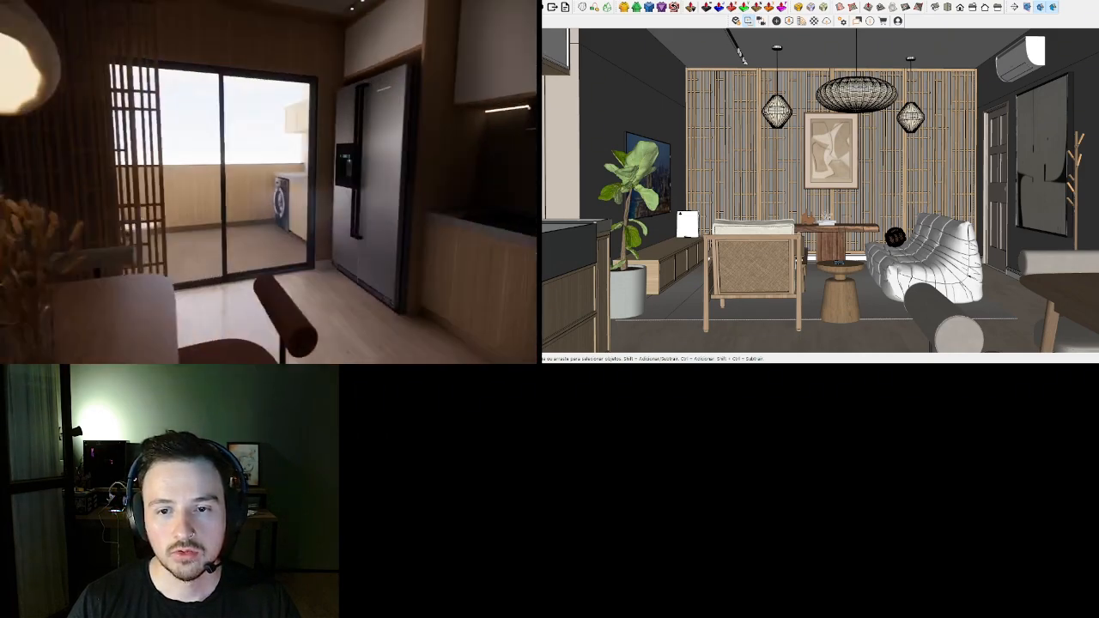
key(s)
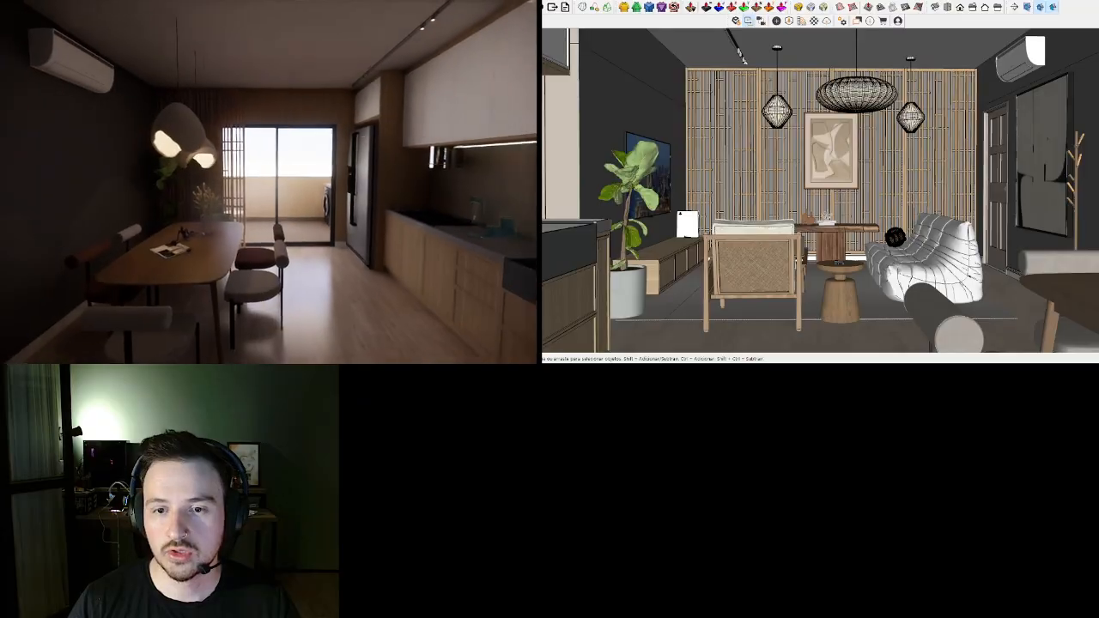
key(w)
key(s)
key(d)
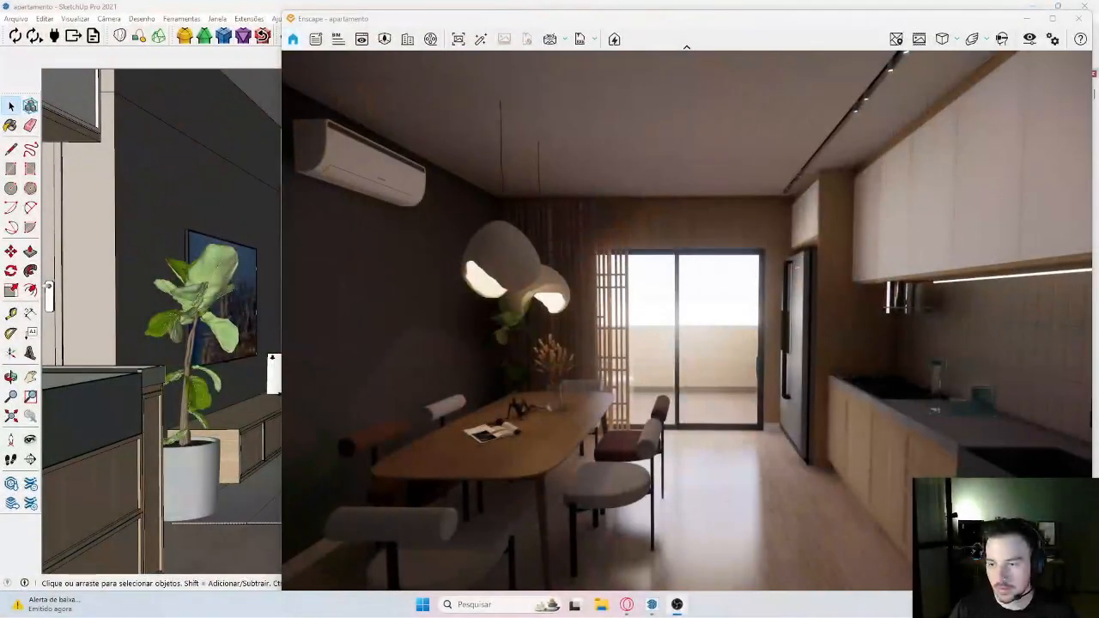
- Switch back to the SketchUp model and pick the 0009_linho colour for painting
click(1028, 19)
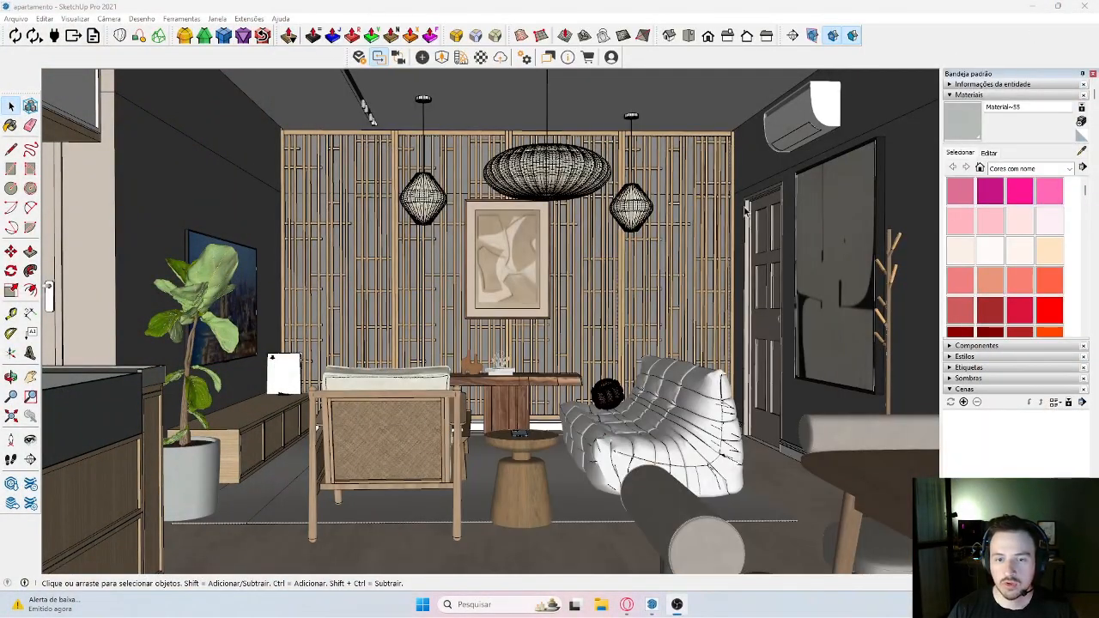
middle_drag(618, 281, 515, 292)
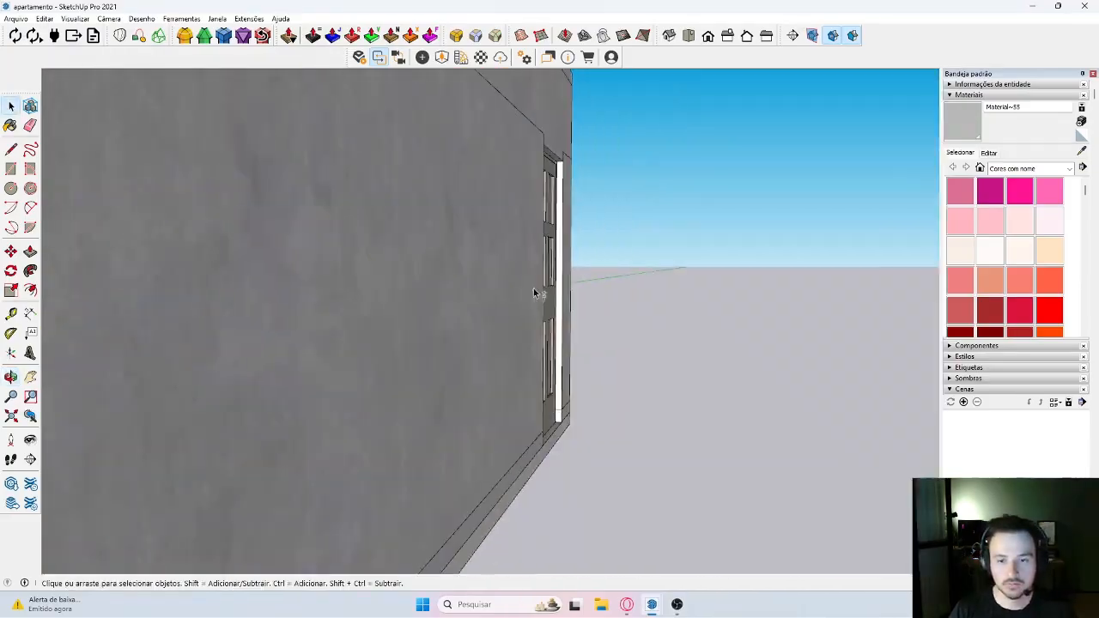
middle_drag(535, 292, 532, 330)
scroll(404, 348, down, 1)
middle_drag(403, 349, 744, 373)
scroll(363, 359, down, 2)
middle_drag(517, 370, 724, 307)
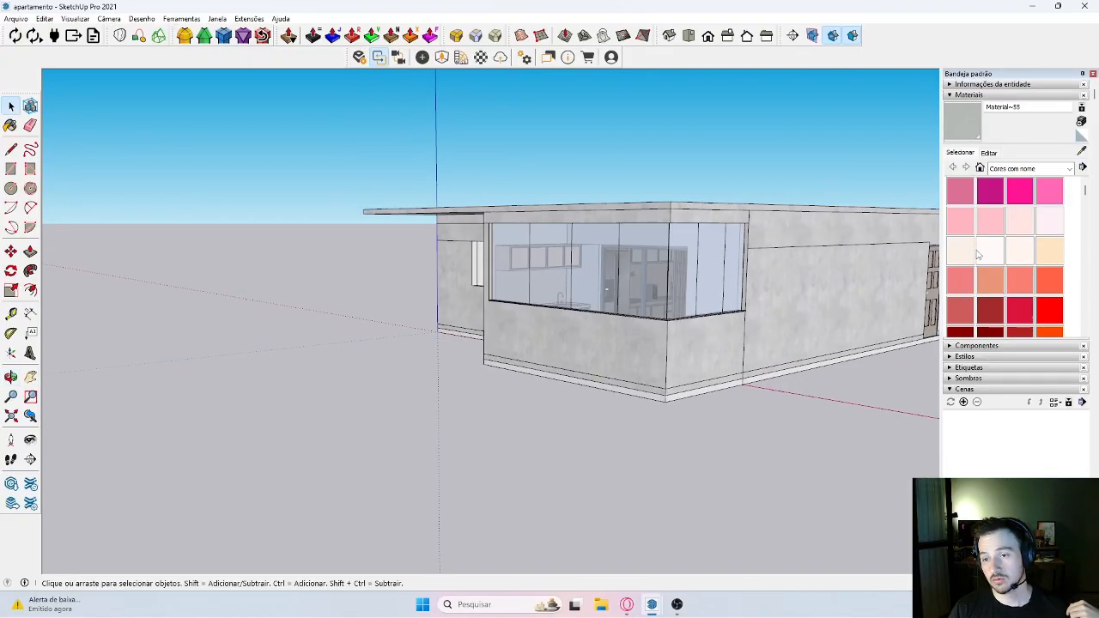
click(967, 255)
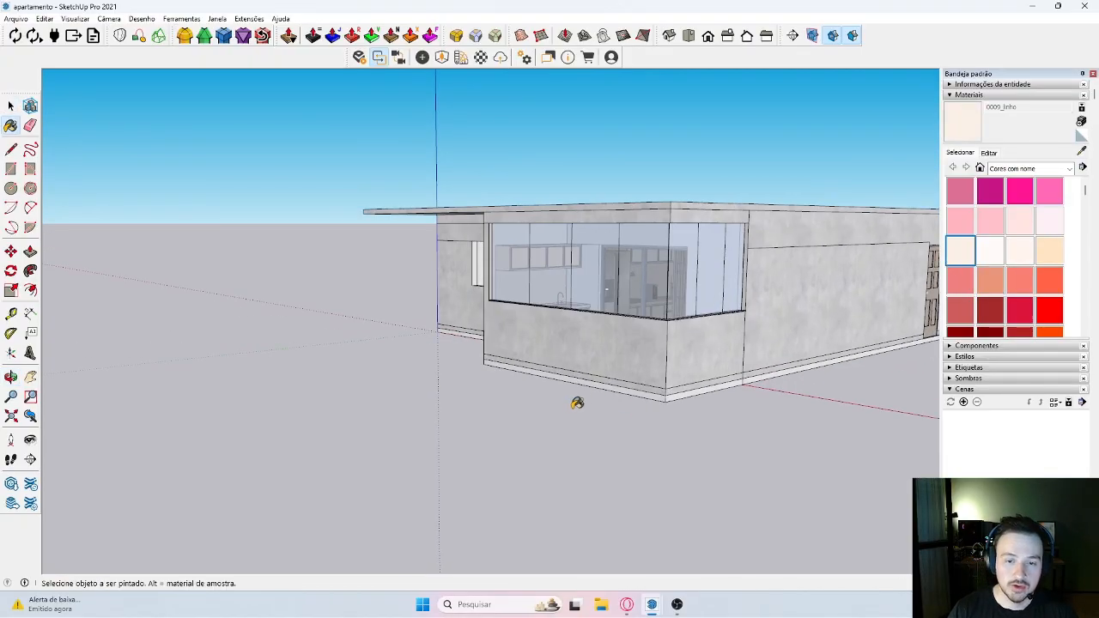
- Draw a rectangle on the ground beside the apartment's glazed corner and extrude it into a box taller than the building
middle_drag(577, 403, 481, 459)
key(r)
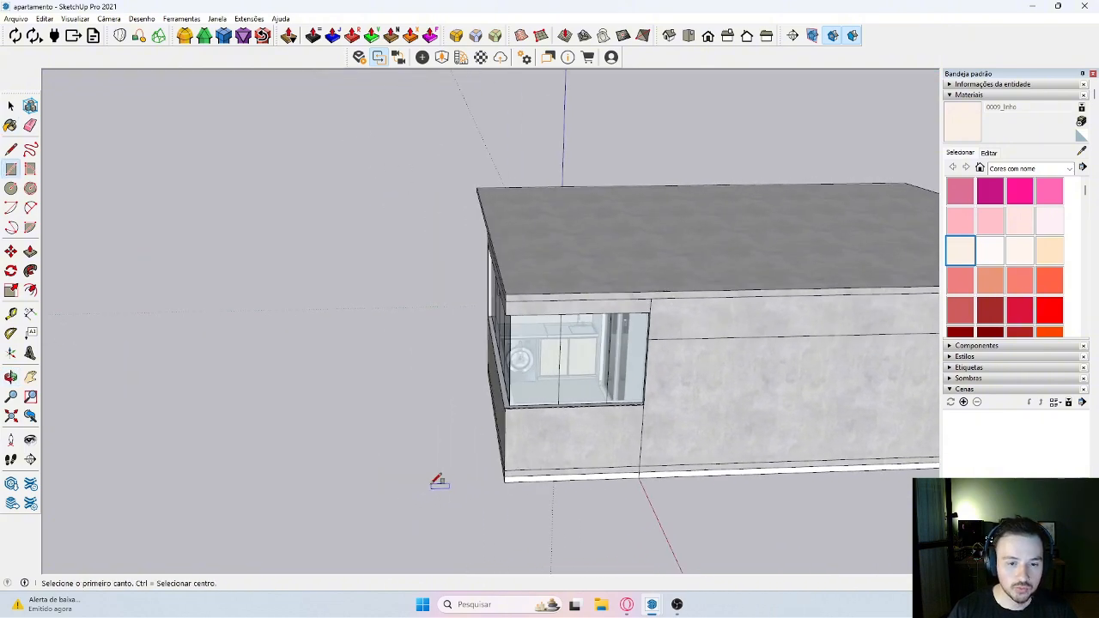
click(432, 484)
click(321, 362)
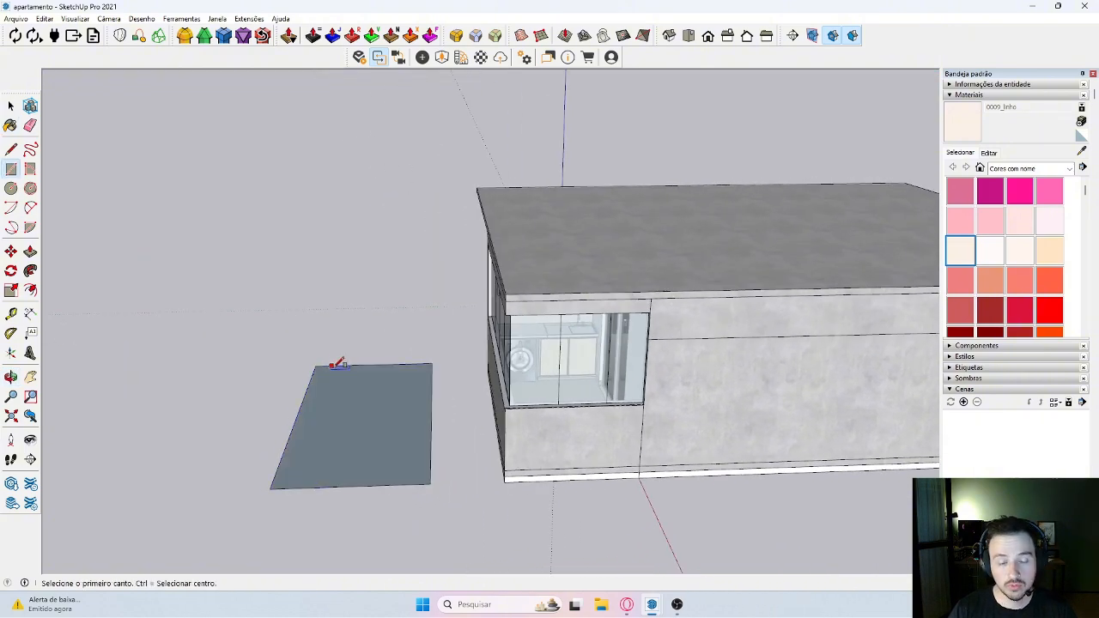
key(p)
click(378, 430)
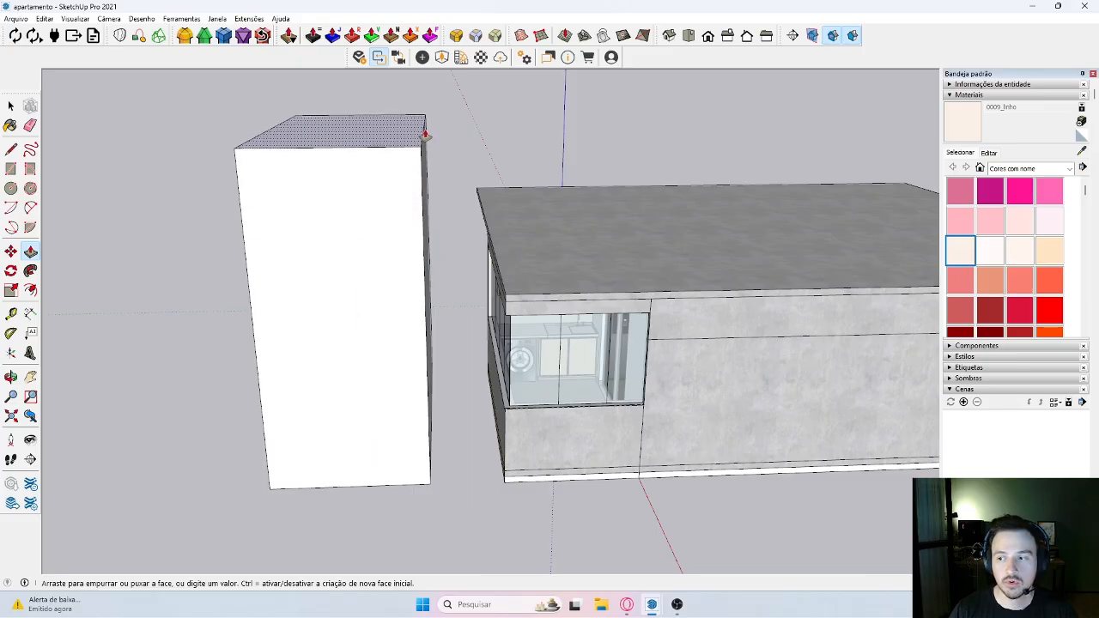
click(424, 128)
- Group the whole tall box and paint it with the 0009_linho colour
key(space)
triple_click(391, 225)
right_click(395, 227)
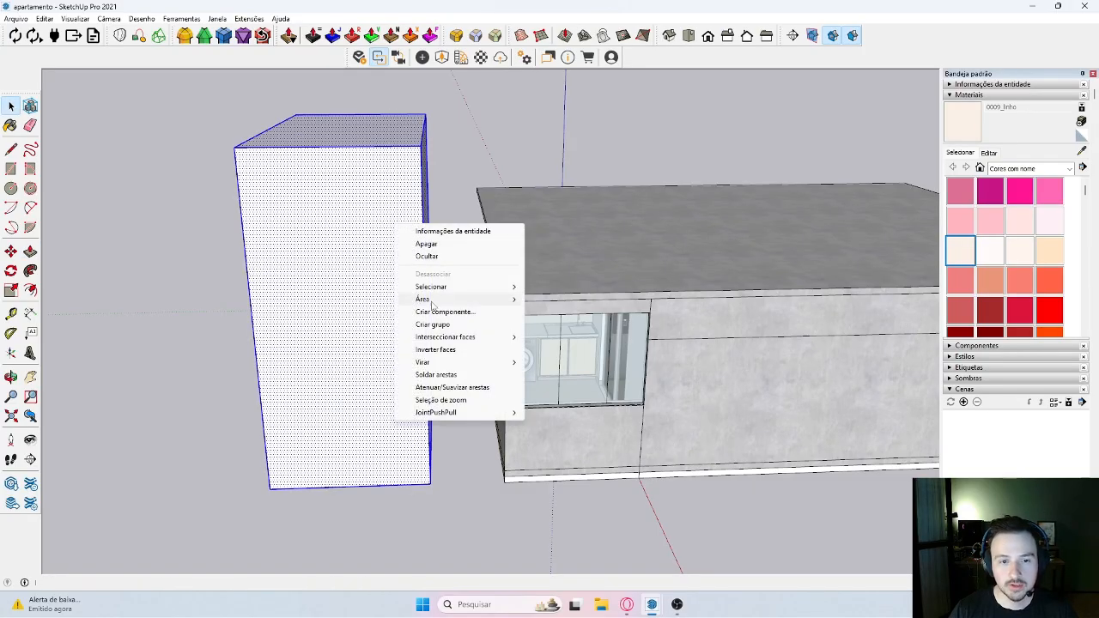
click(435, 326)
key(b)
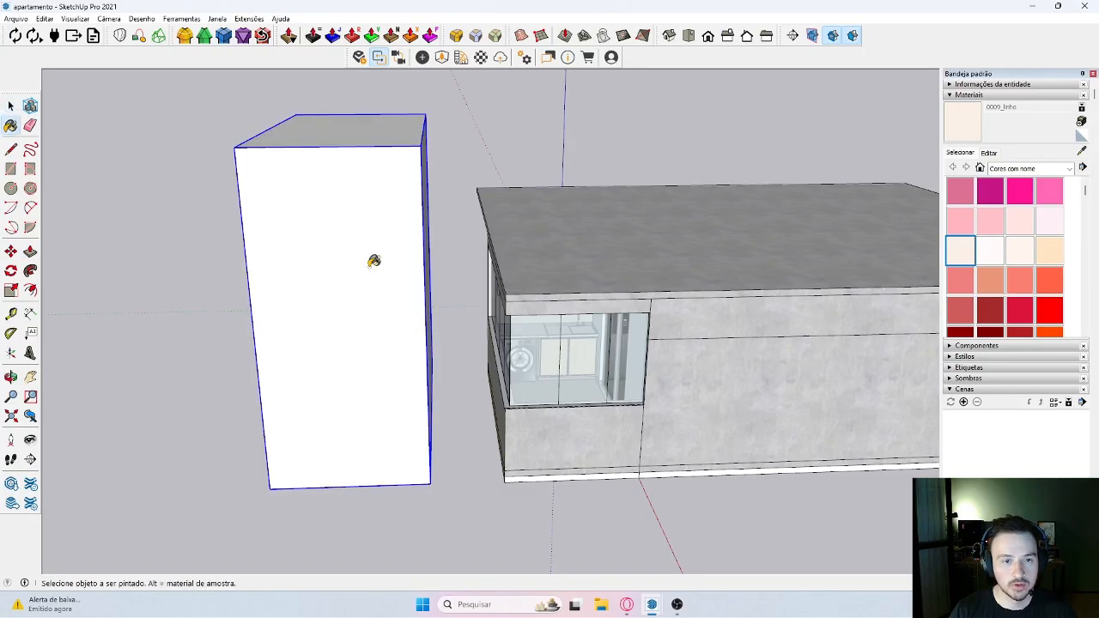
- Draw a circle on the box's top face and extrude it upward into a short cylinder
scroll(386, 247, down, 2)
scroll(391, 223, down, 2)
middle_drag(349, 172, 360, 153)
key(c)
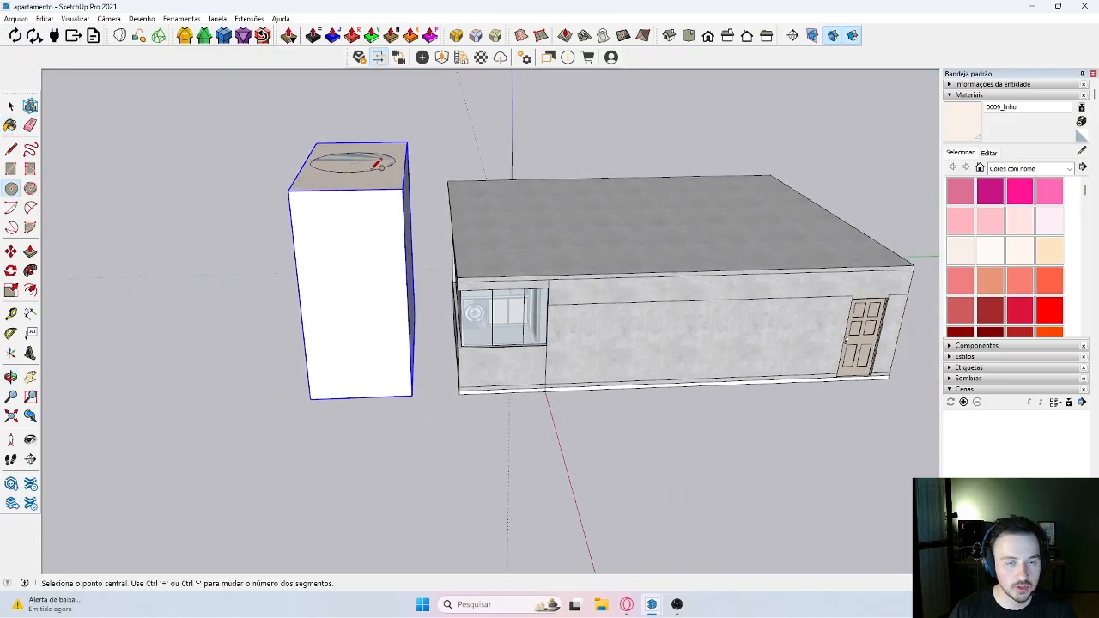
key(p)
click(369, 160)
click(373, 109)
- Turn the complete cylinder on top of the box into a group
key(space)
triple_click(364, 131)
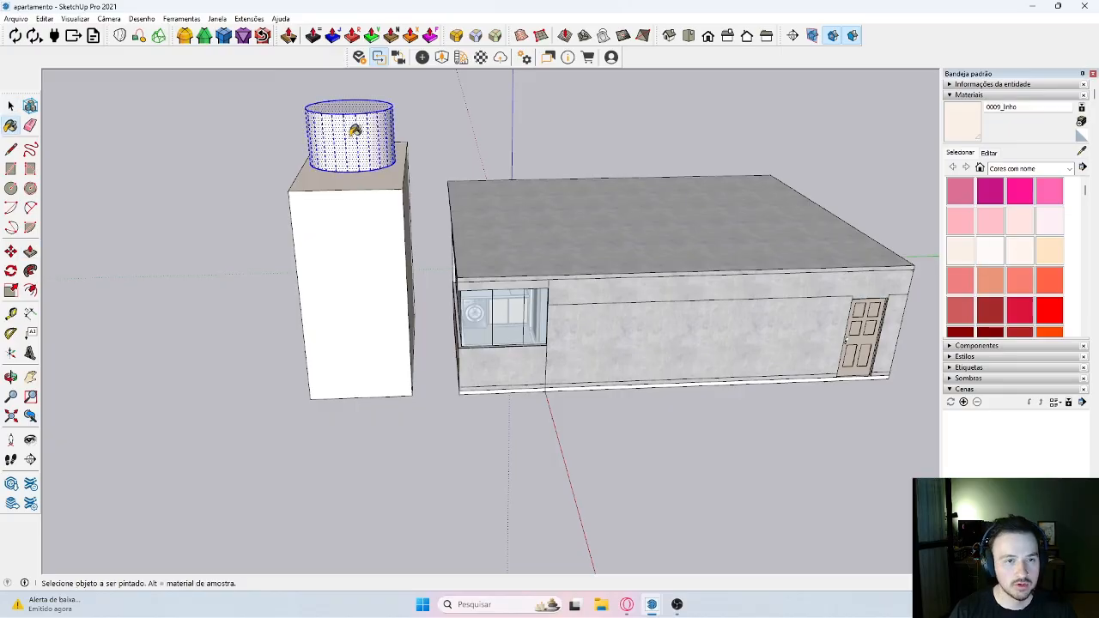
right_click(365, 146)
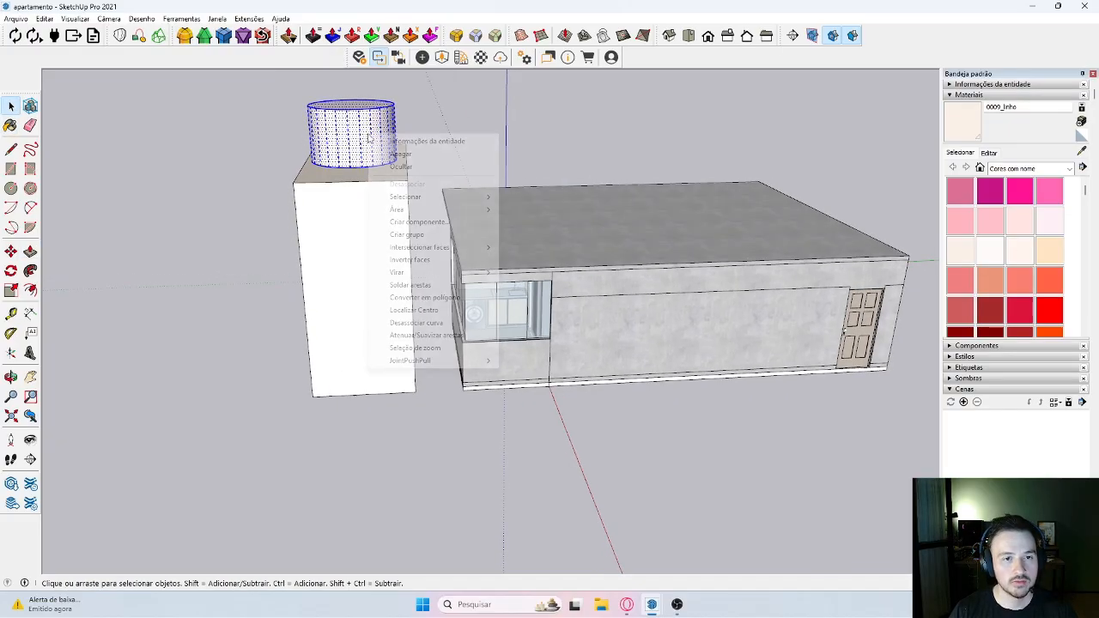
click(404, 230)
- Select the box and cylinder groups together and move them straight up above the apartment's roof level
click(384, 211)
shift+click(371, 168)
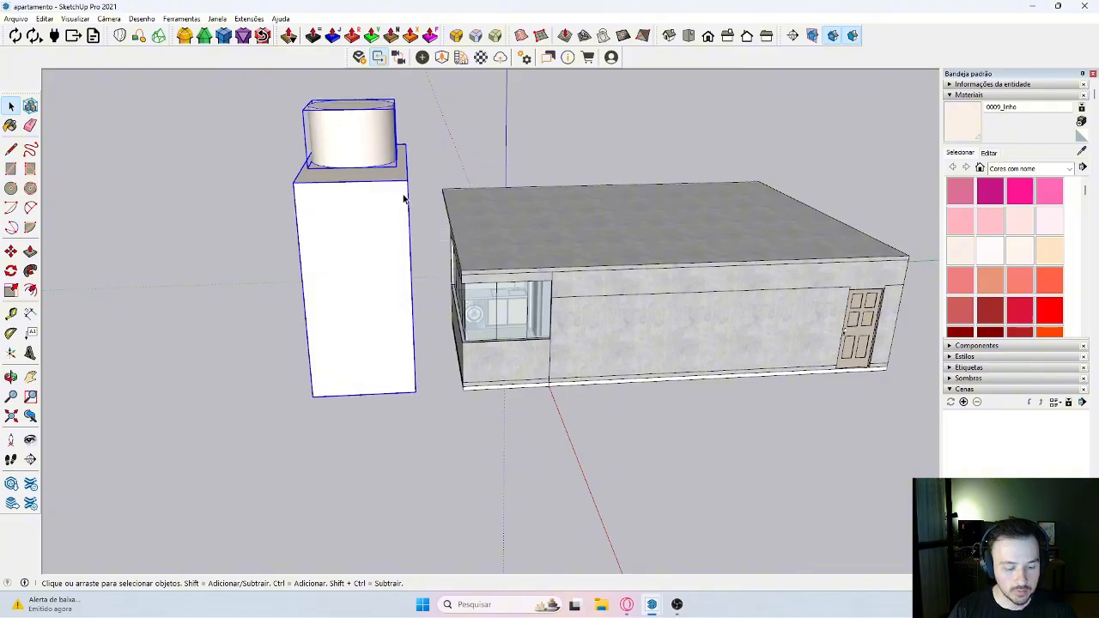
key(m)
click(407, 180)
scroll(414, 141, down, 3)
shift+middle_drag(421, 144, 431, 165)
shift+middle_drag(435, 91, 420, 200)
click(435, 114)
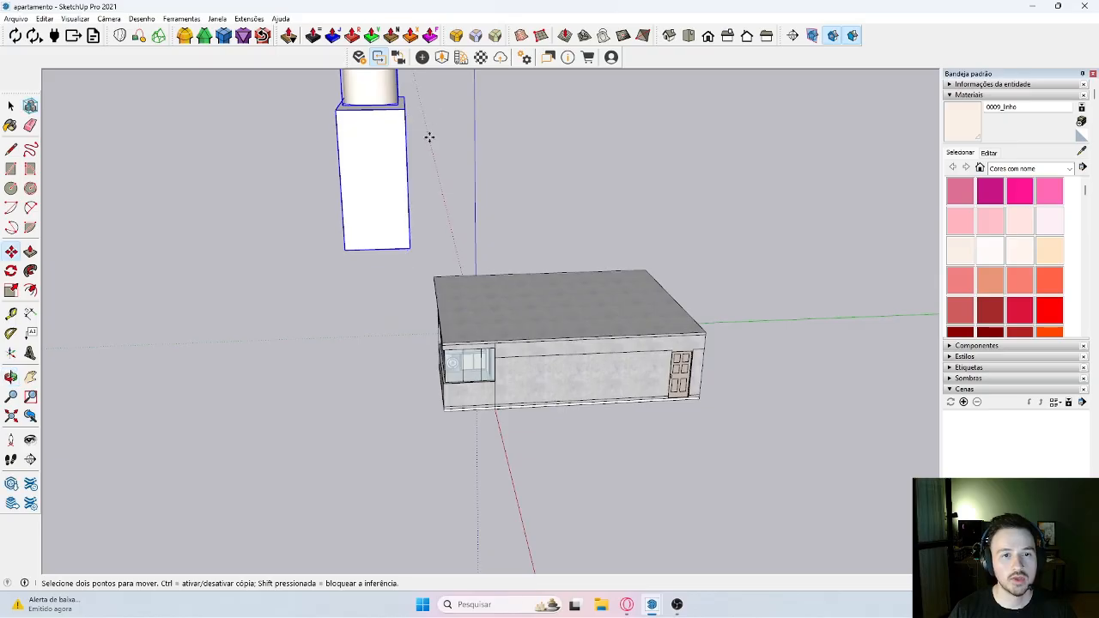
- Scale the raised box and cylinder downward so the box's base reaches the apartment's ground level
middle_drag(429, 137, 437, 90)
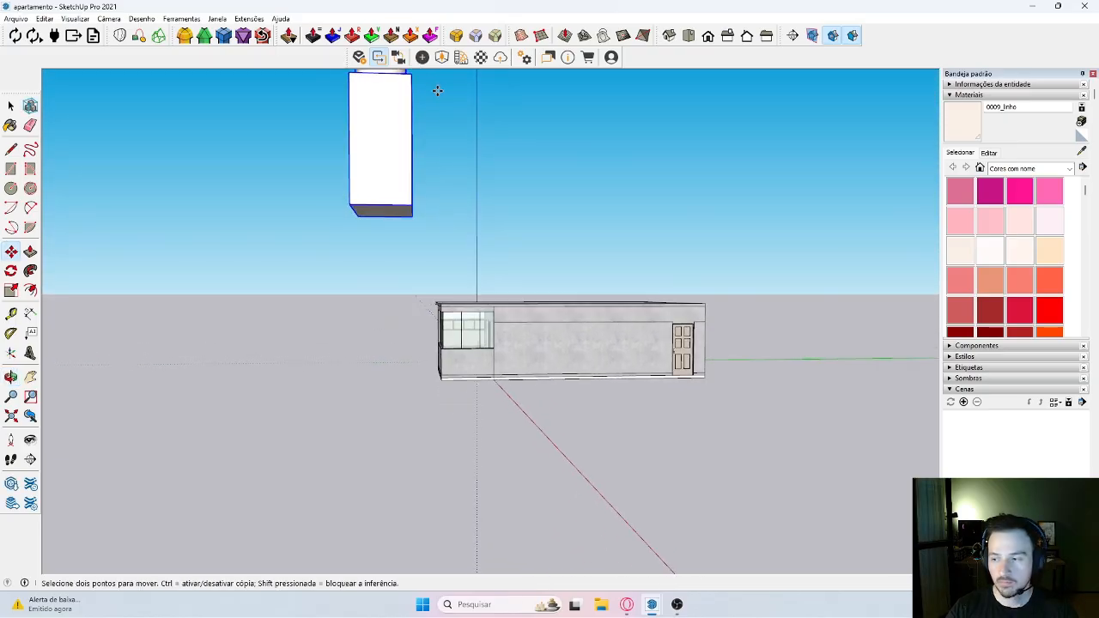
key(s)
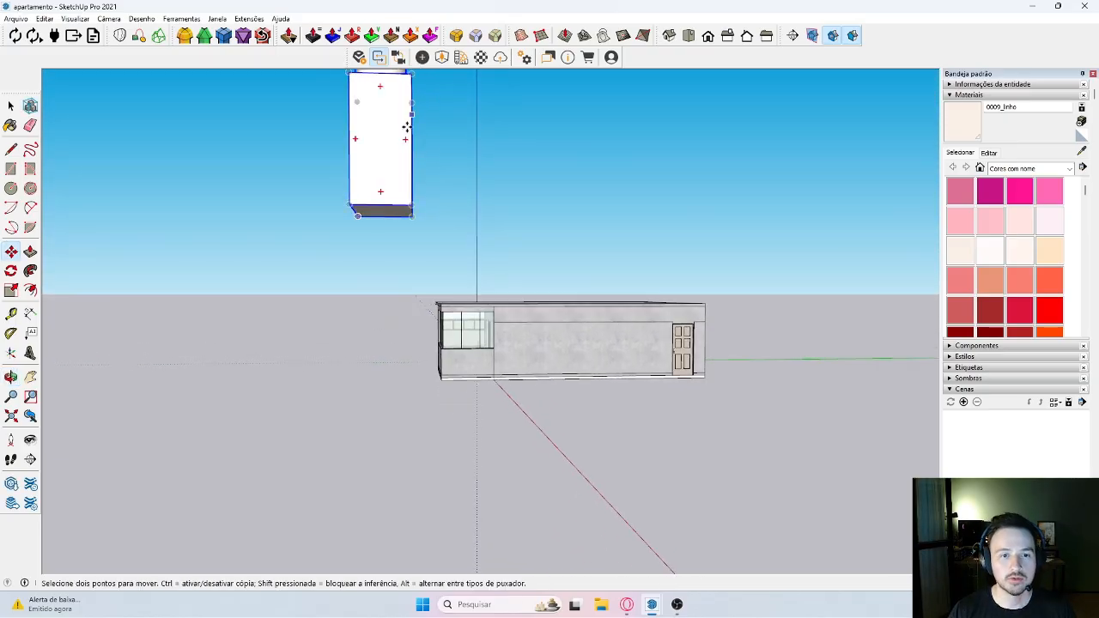
scroll(395, 213, up, 1)
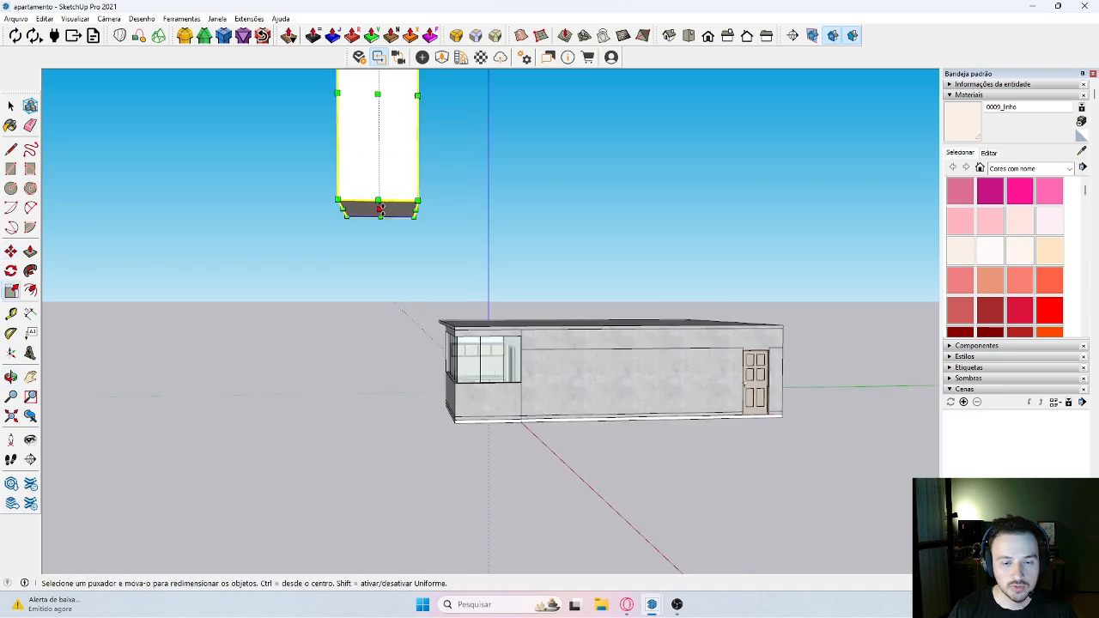
drag(383, 212, 455, 423)
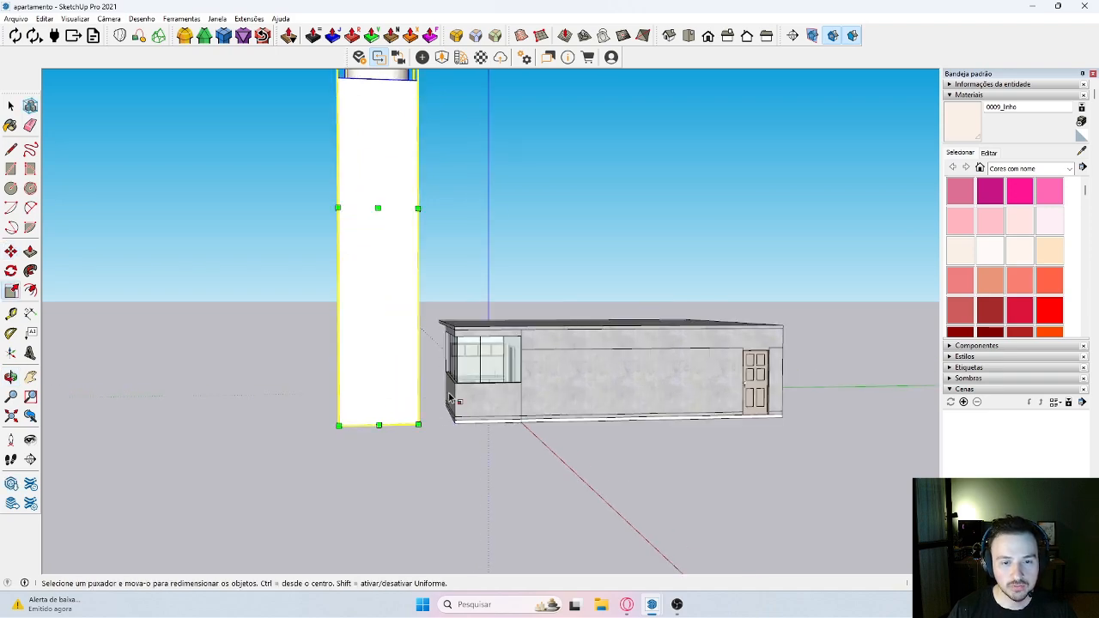
middle_drag(455, 424, 457, 403)
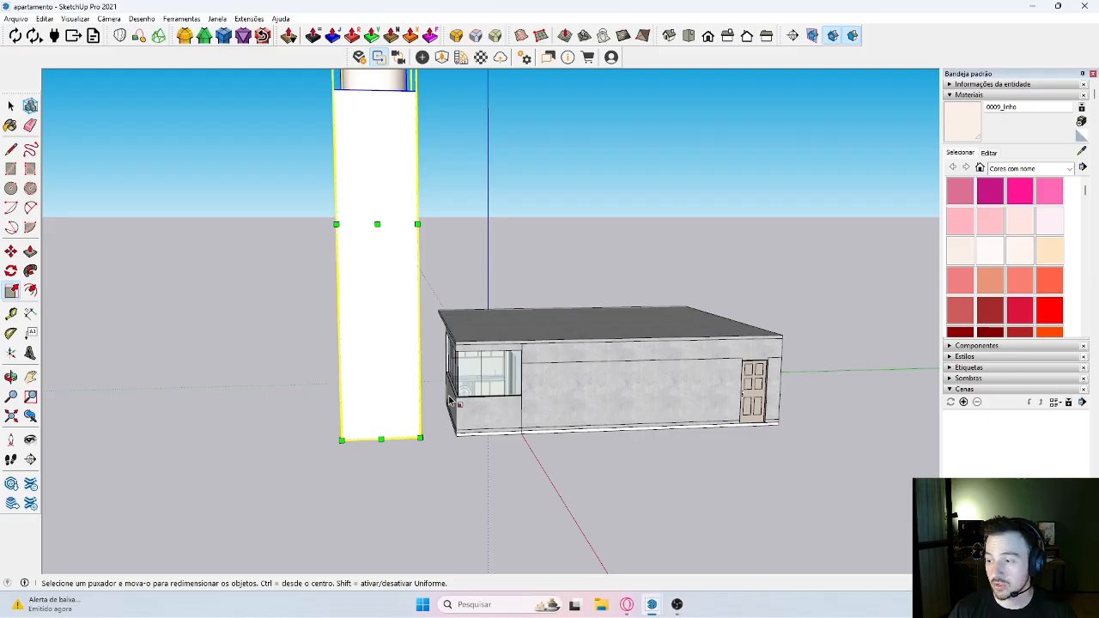
scroll(421, 308, down, 4)
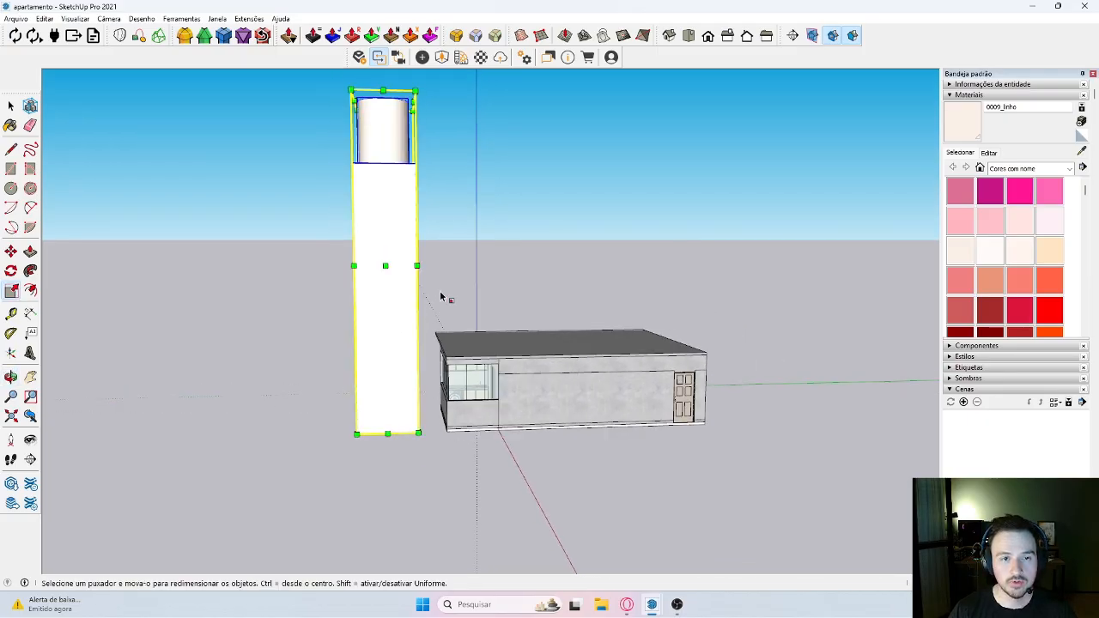
key(space)
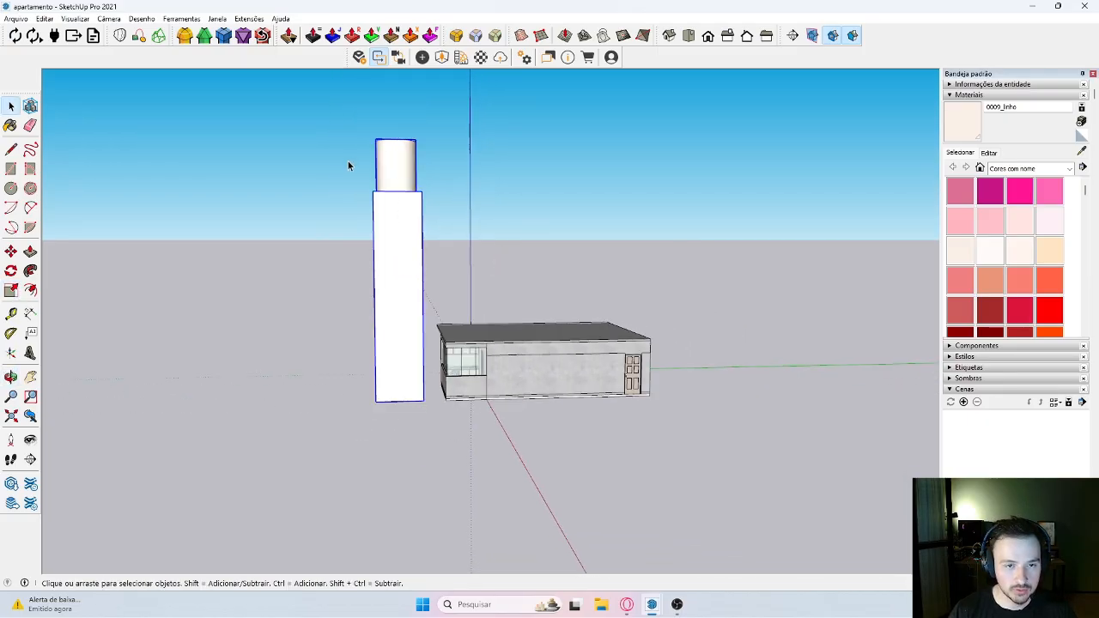
- Rotate the box and cylinder so their lower end leans toward the apartment, and move them clear of its glazed corner
key(q)
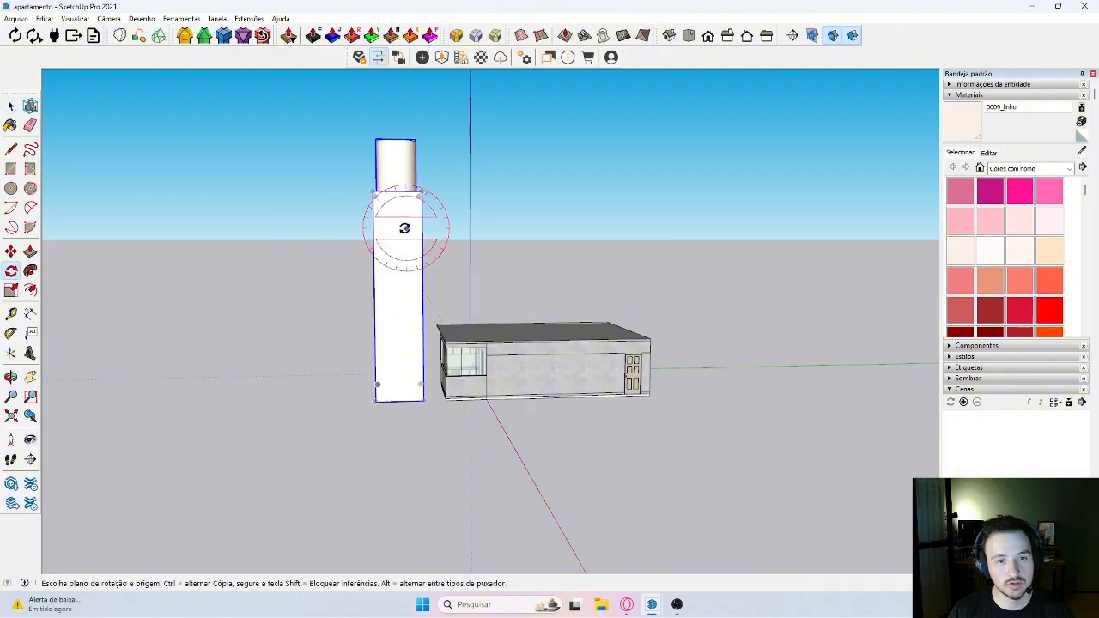
click(411, 230)
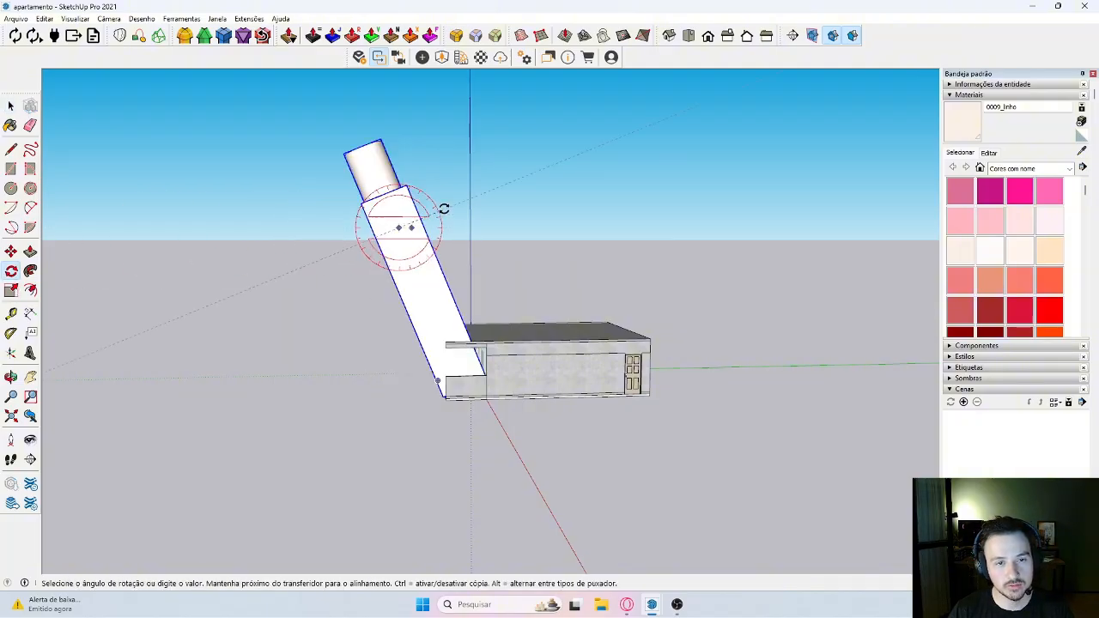
click(458, 156)
key(m)
click(404, 360)
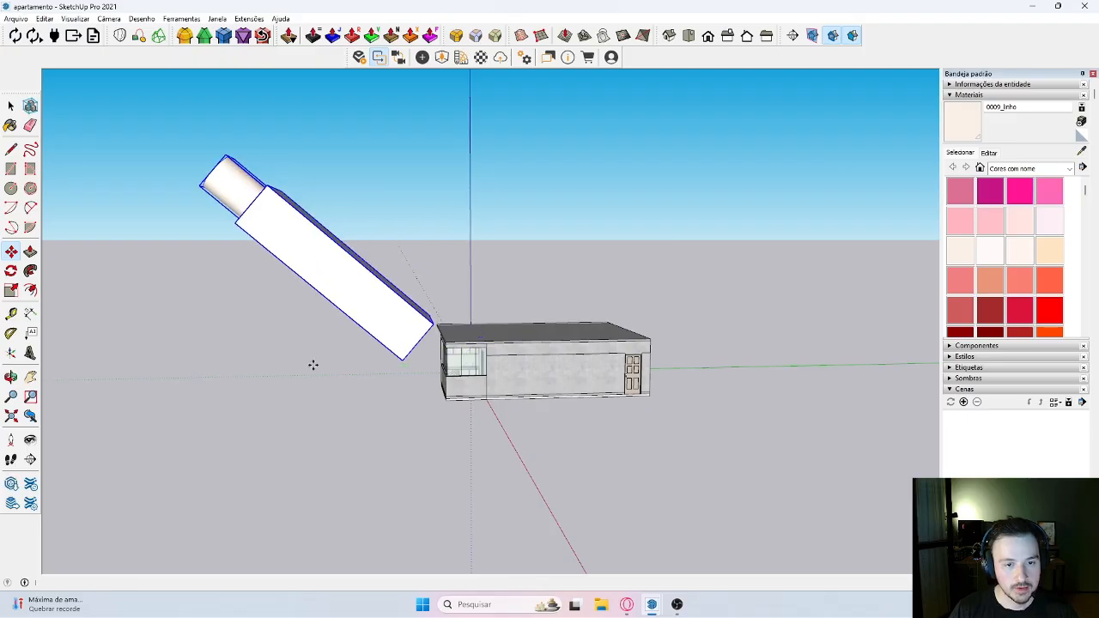
click(311, 365)
key(space)
- Inside the box group, extrude the lower end face diagonally through the apartment's glazed corner and out beneath the building
scroll(223, 172, up, 1)
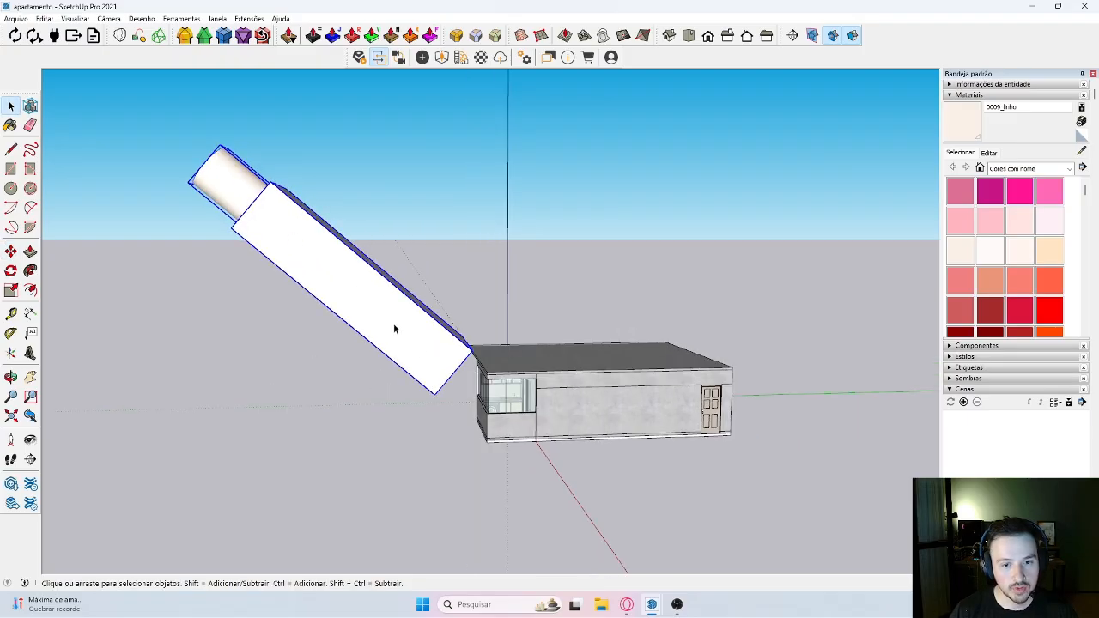
scroll(480, 405, up, 2)
middle_drag(481, 405, 418, 340)
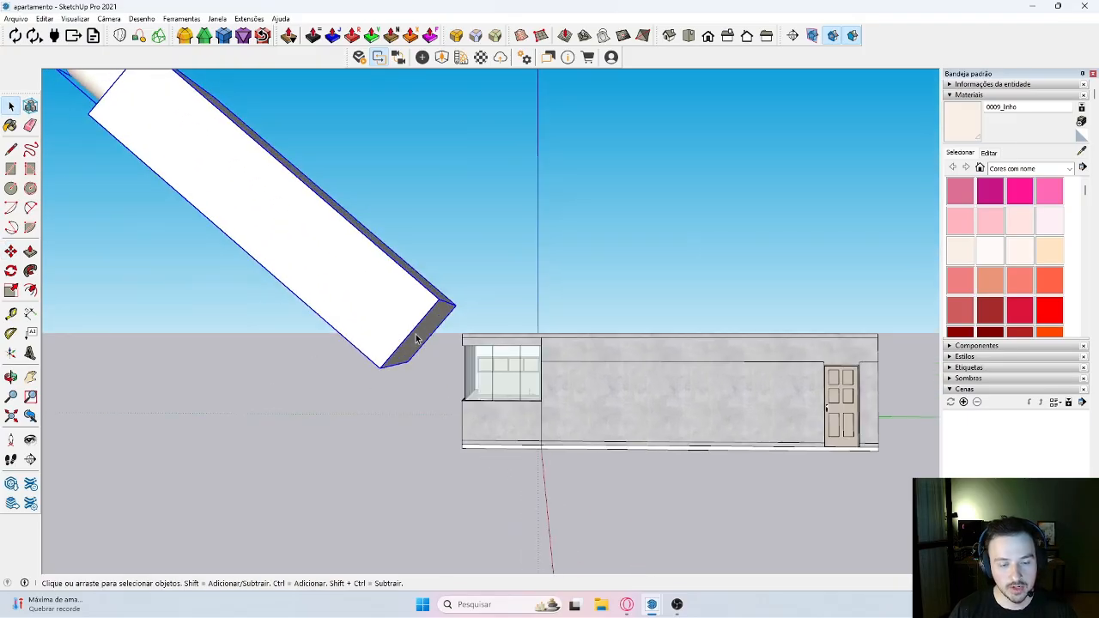
key(s)
key(space)
double_click(425, 339)
triple_click(424, 338)
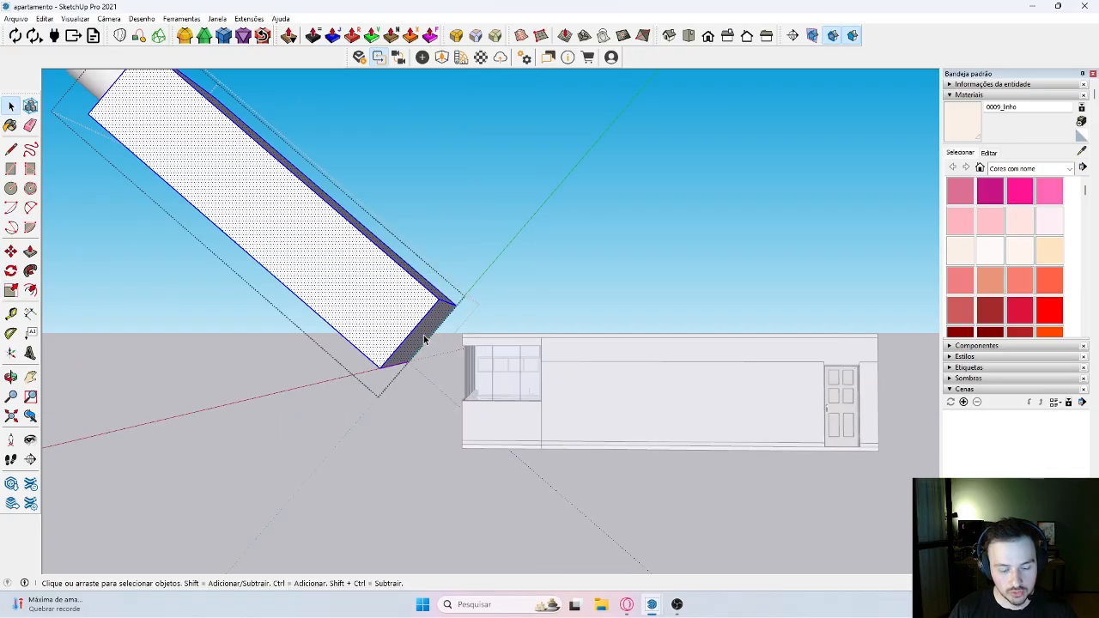
key(p)
drag(424, 338, 692, 521)
click(693, 522)
middle_drag(539, 427, 557, 429)
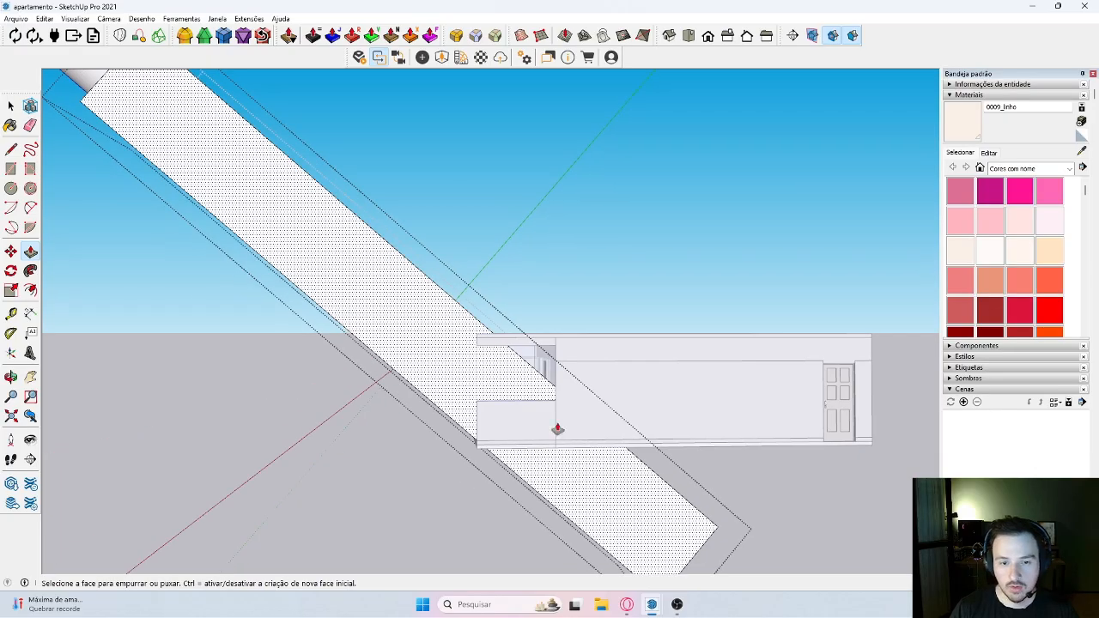
scroll(530, 383, up, 4)
middle_drag(505, 364, 544, 372)
scroll(544, 372, down, 5)
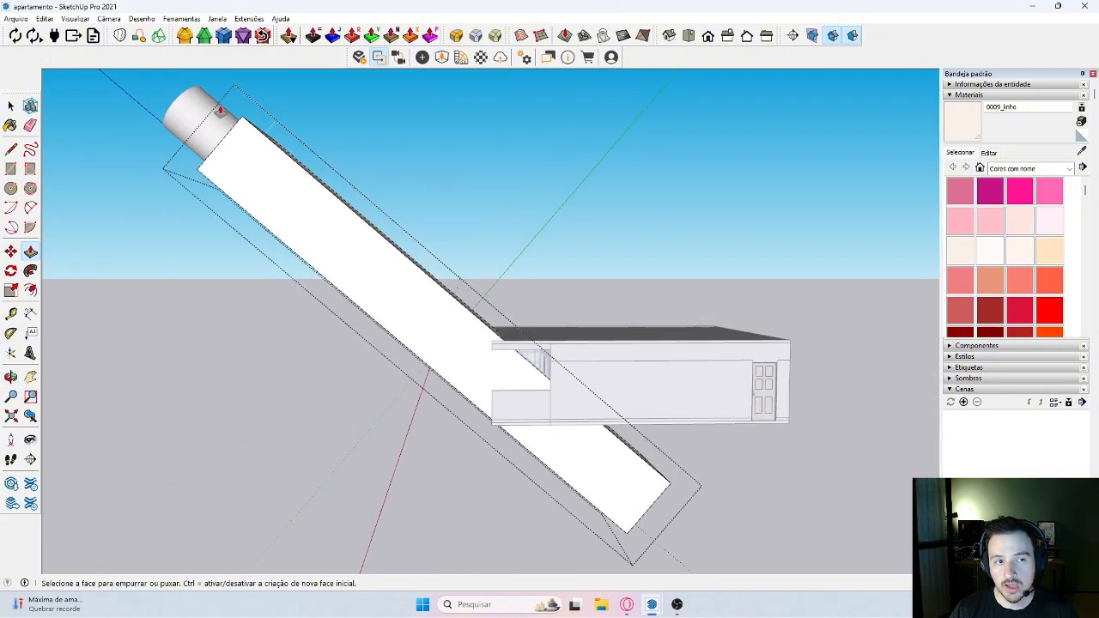
- Push the box's lower end face back so the box ends just beneath the apartment's base
middle_drag(232, 116, 231, 120)
scroll(424, 315, up, 6)
middle_drag(515, 378, 454, 385)
scroll(464, 336, down, 3)
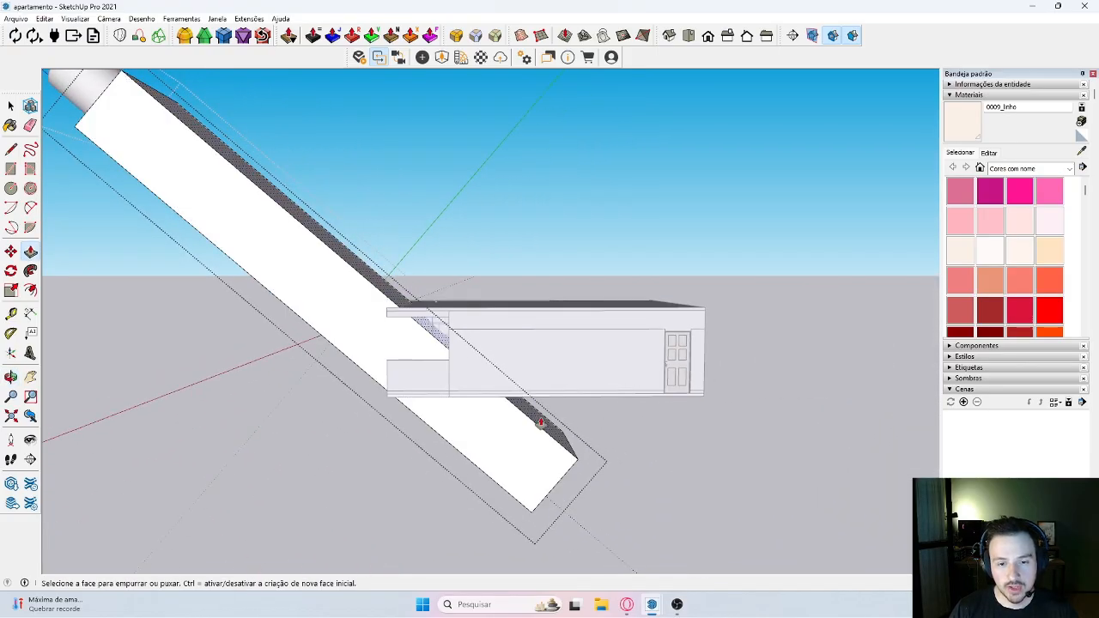
middle_drag(573, 457, 499, 442)
click(523, 459)
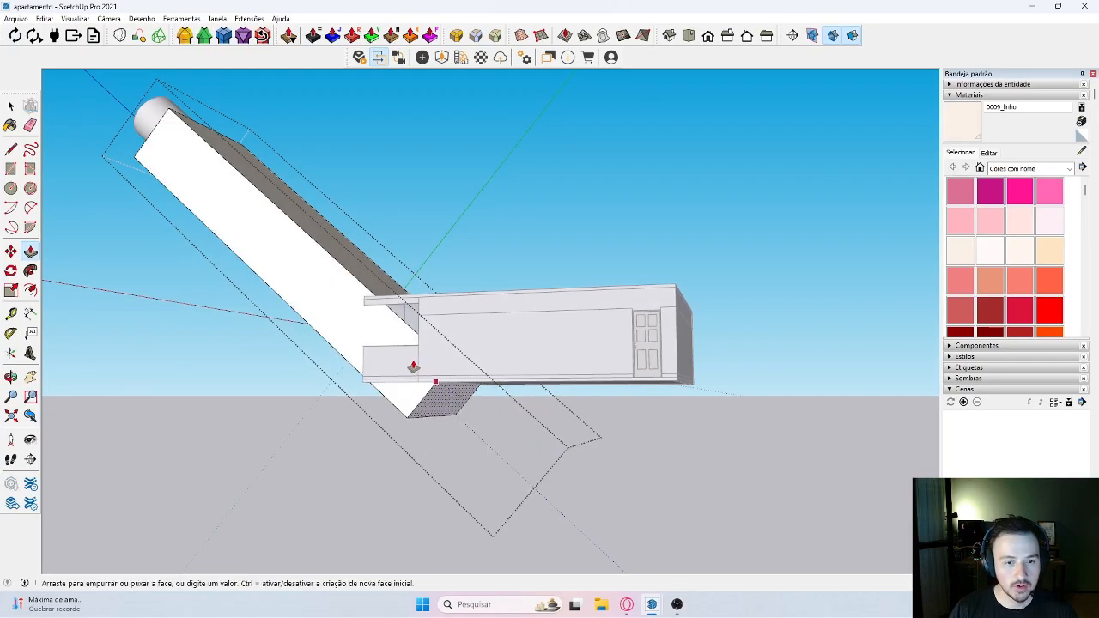
click(444, 362)
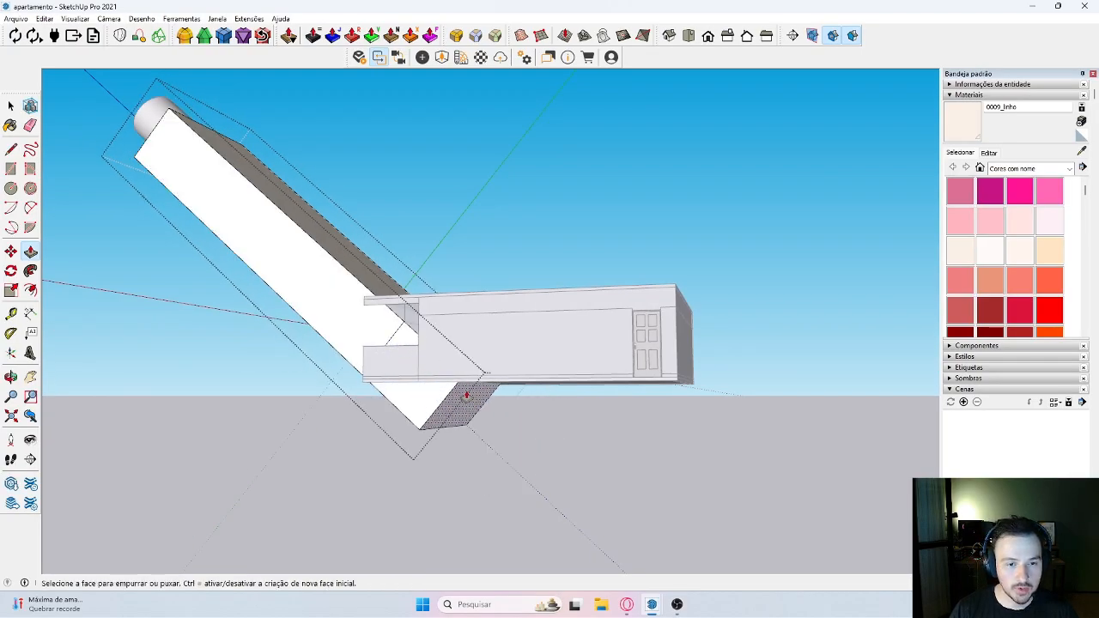
- Extrude a perpendicular arm from the box's lower end up through the apartment's roof, and try thickening it from its side face
click(559, 251)
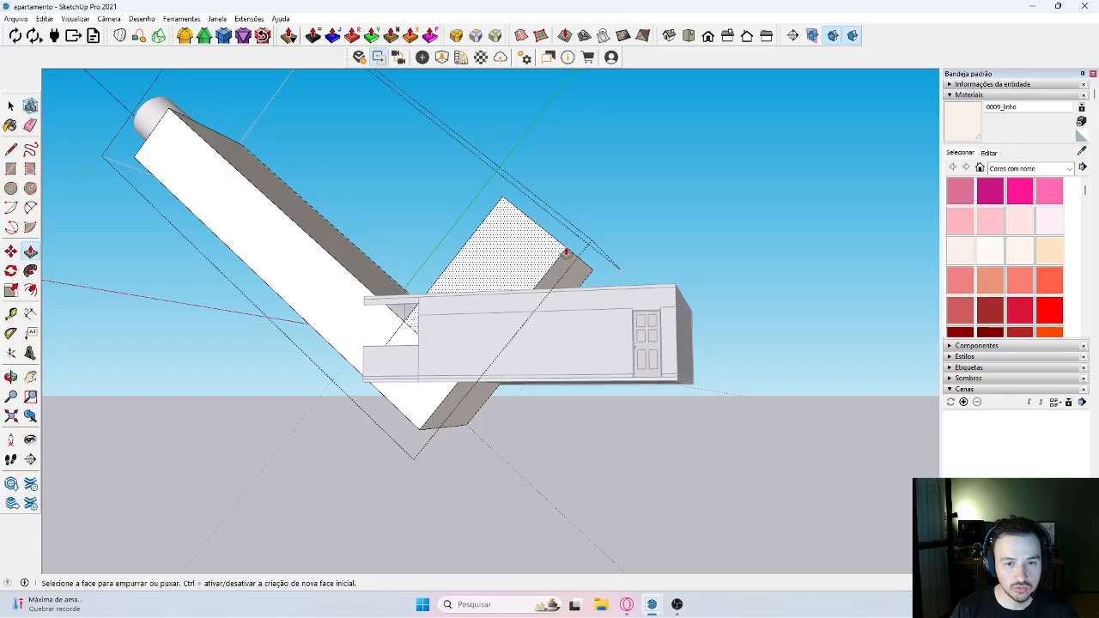
click(558, 280)
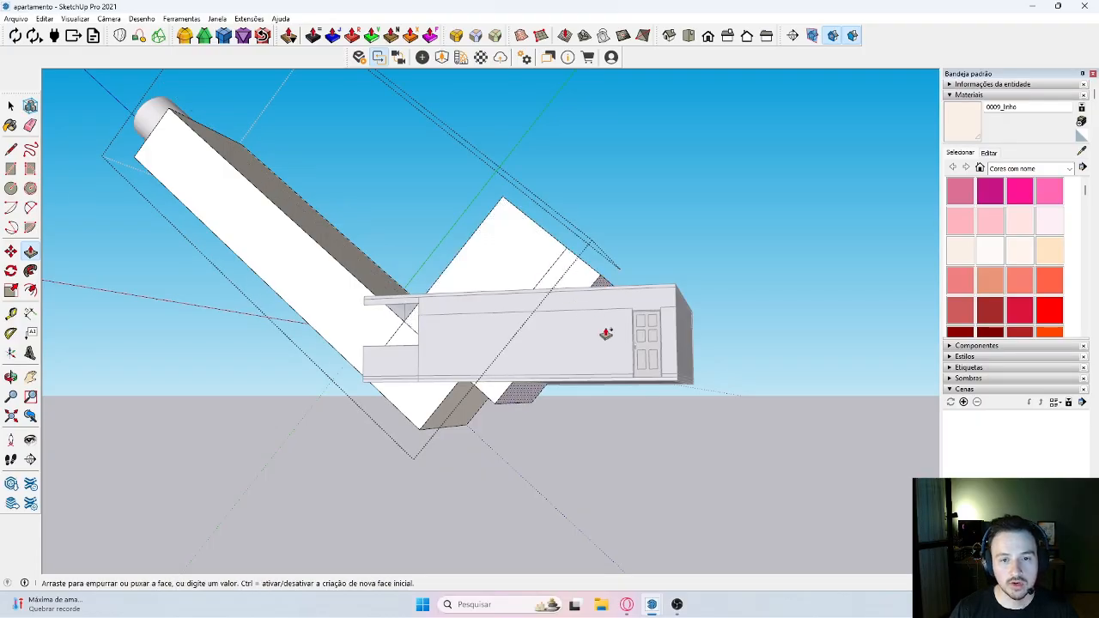
click(652, 391)
key(space)
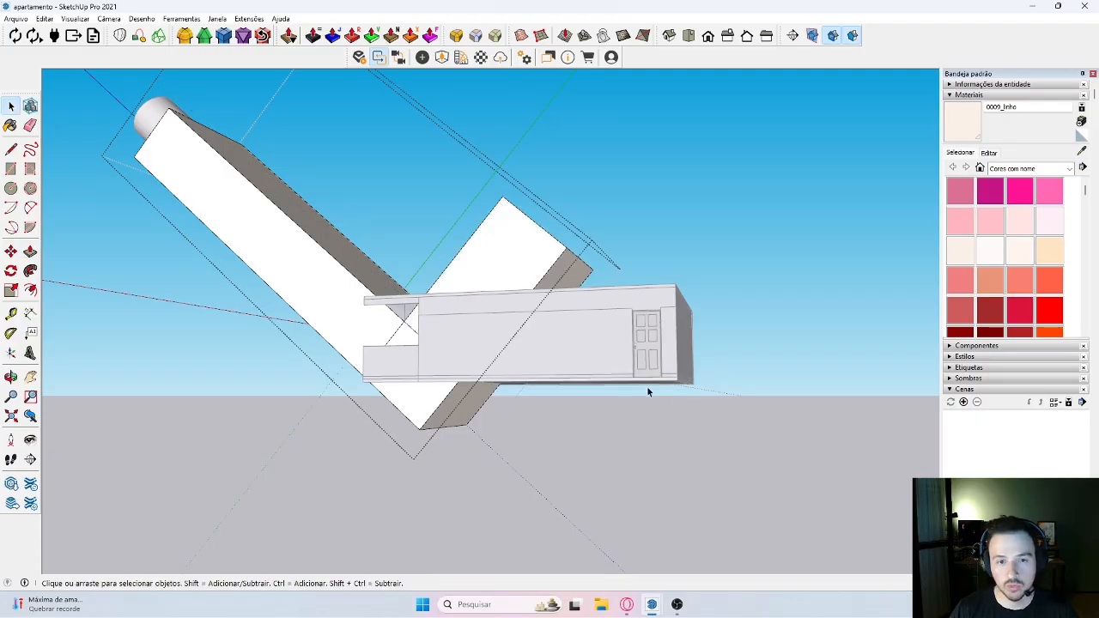
- Delete all the geometry inside the box group and the remaining cylinder, leaving only the apartment
middle_drag(647, 387, 447, 338)
click(444, 331)
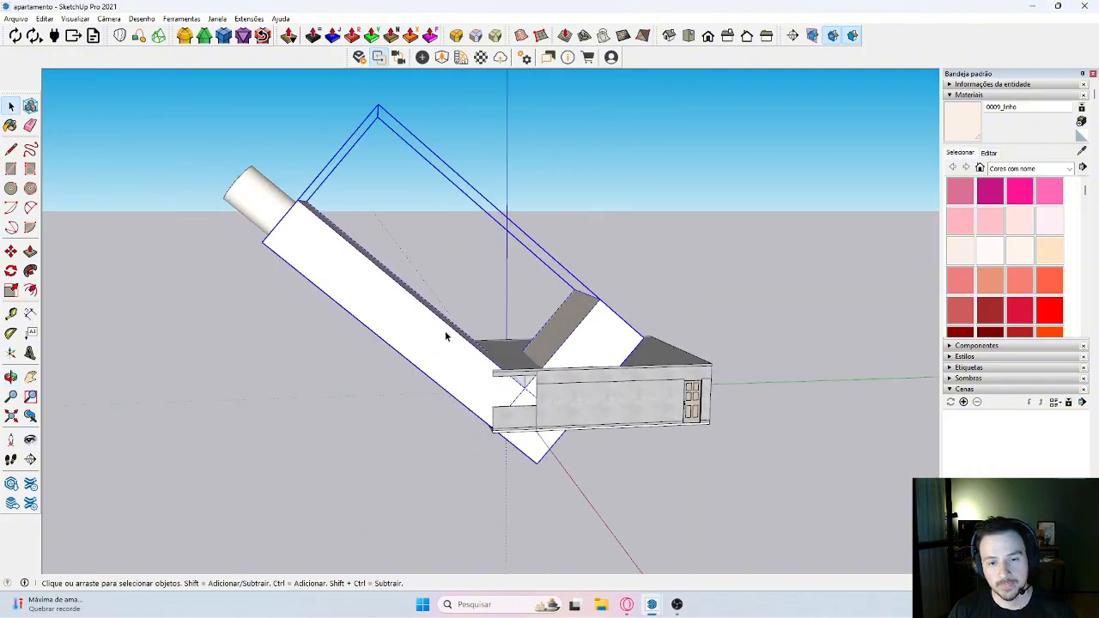
double_click(445, 331)
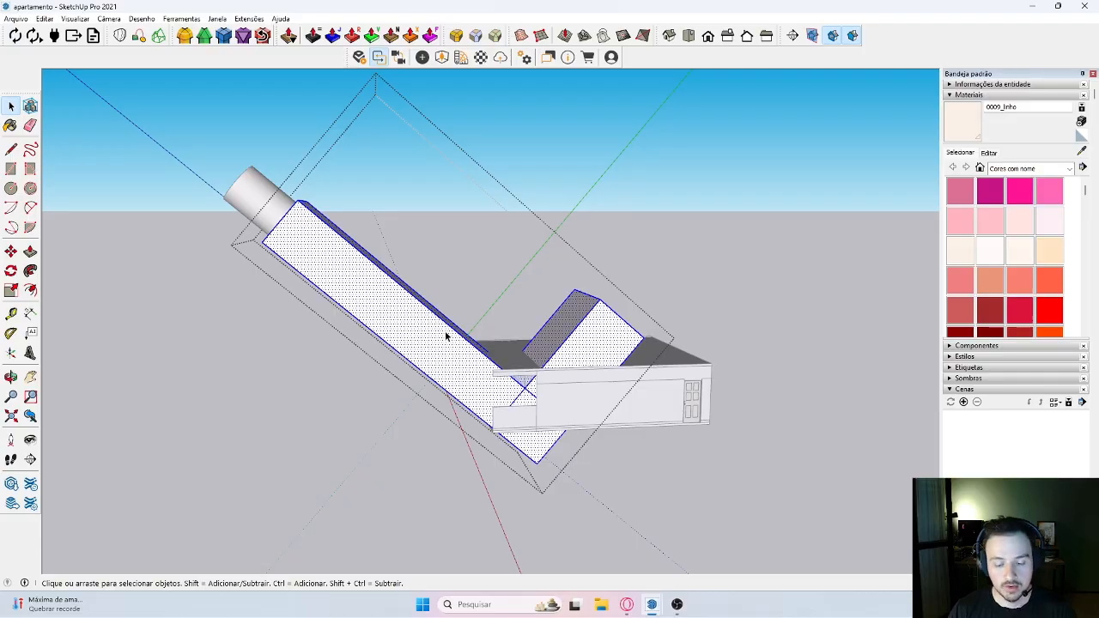
key(Delete)
key(Escape)
click(289, 225)
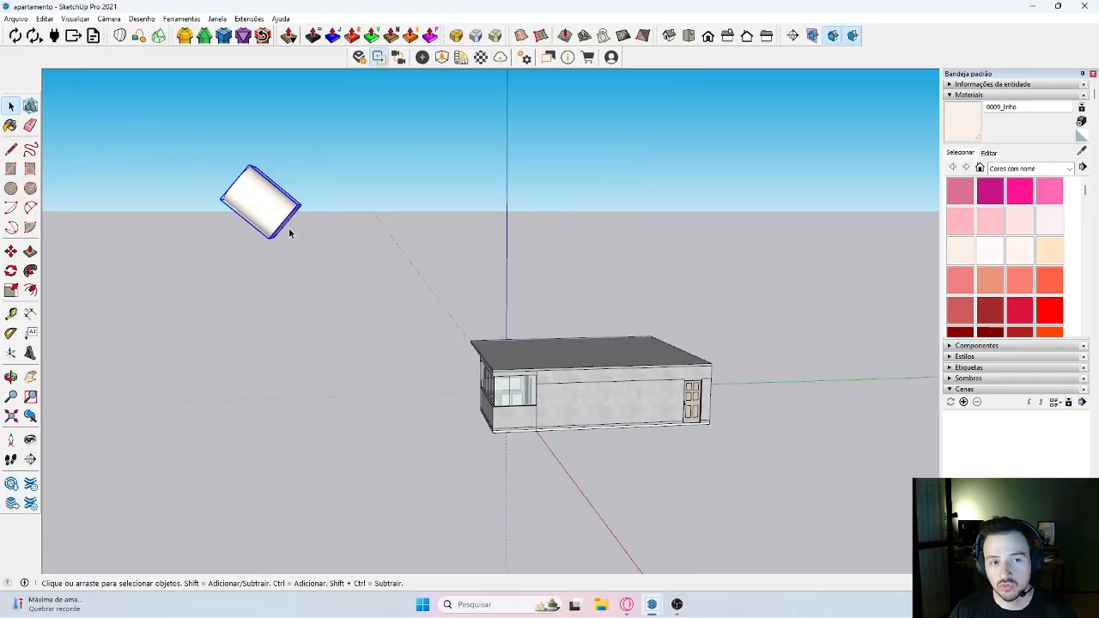
key(Delete)
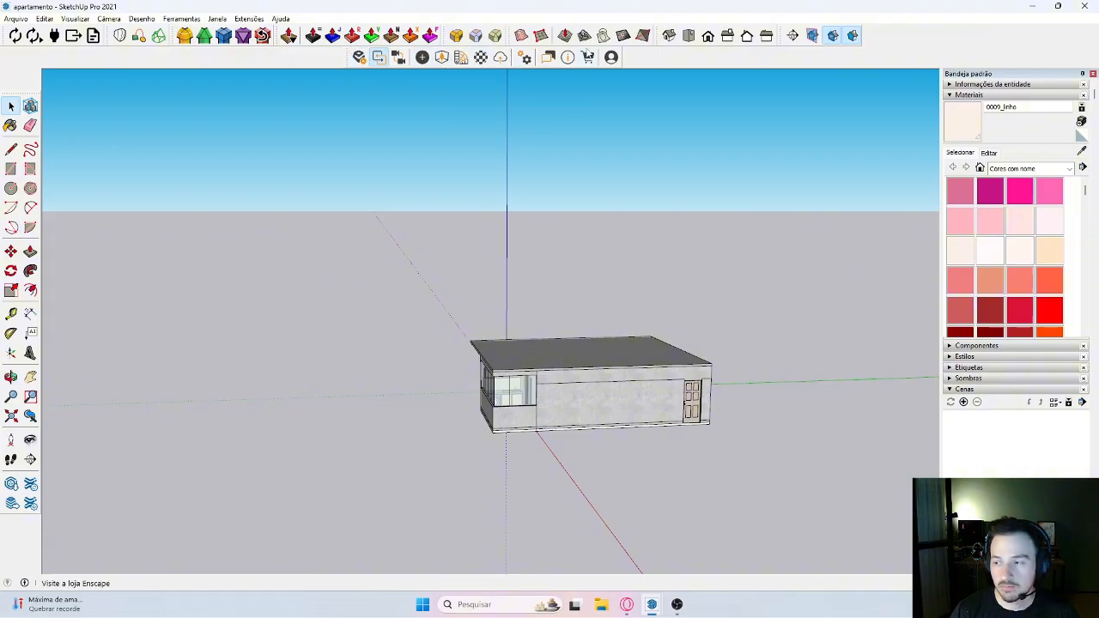
- Place an Enscape spot light at the roof corner above the glazed corner, aimed downward, and hide the Enscape objects window
click(420, 57)
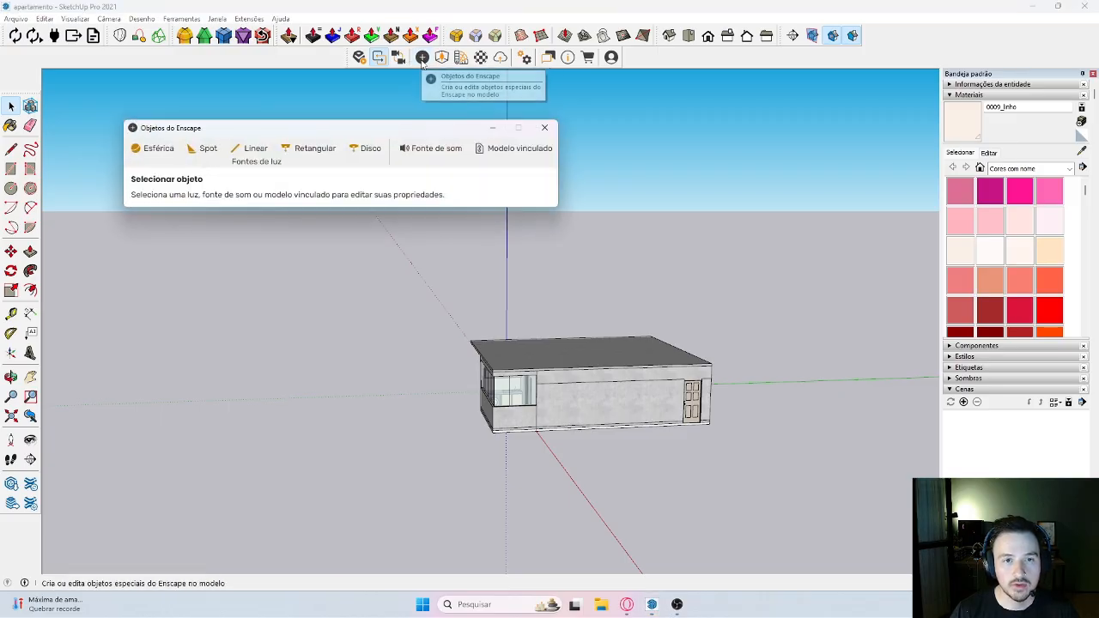
click(204, 151)
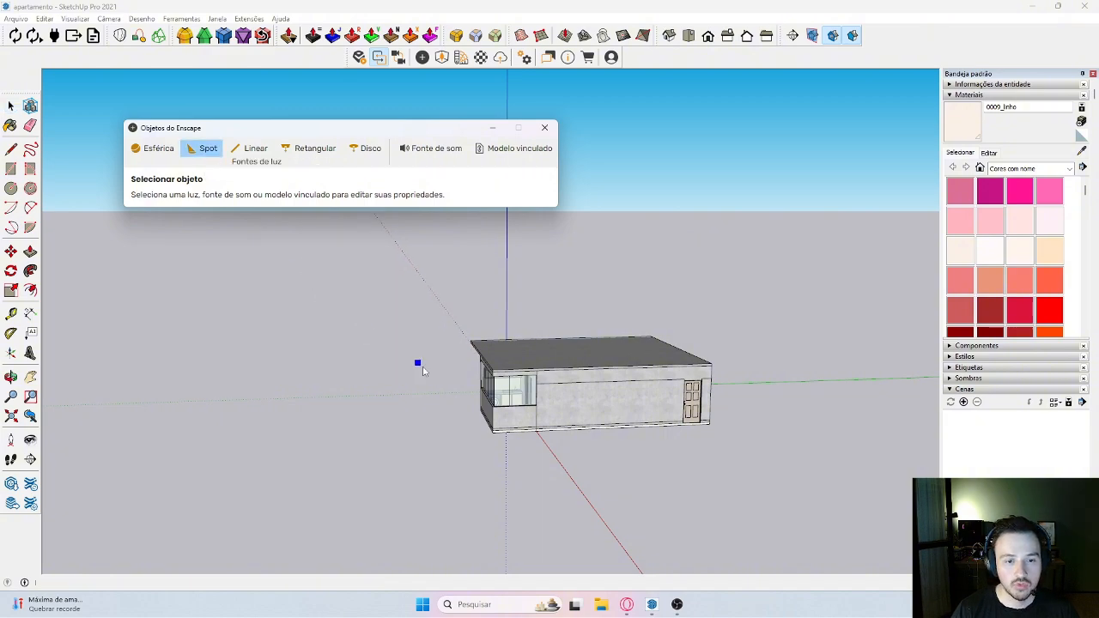
scroll(495, 375, up, 5)
click(494, 349)
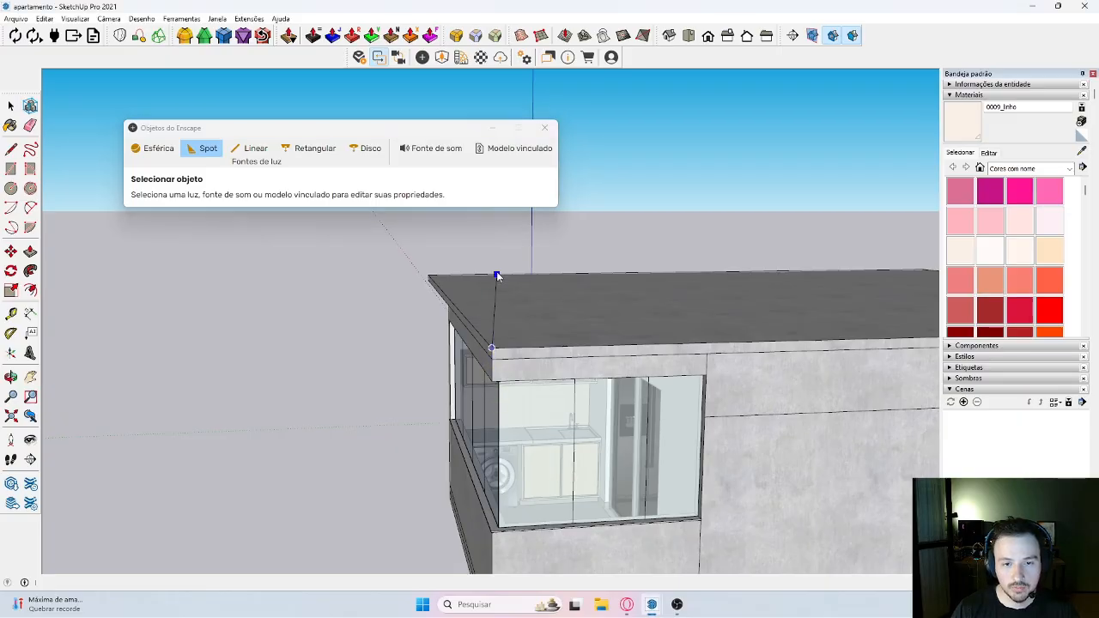
click(494, 386)
middle_drag(494, 386, 470, 402)
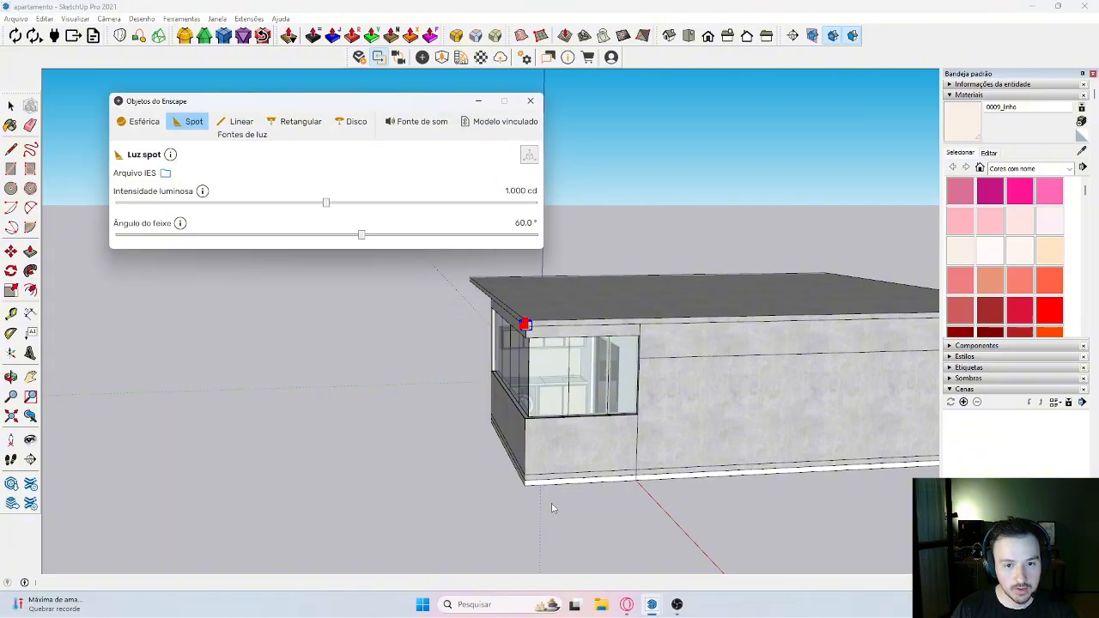
middle_drag(537, 485, 490, 487)
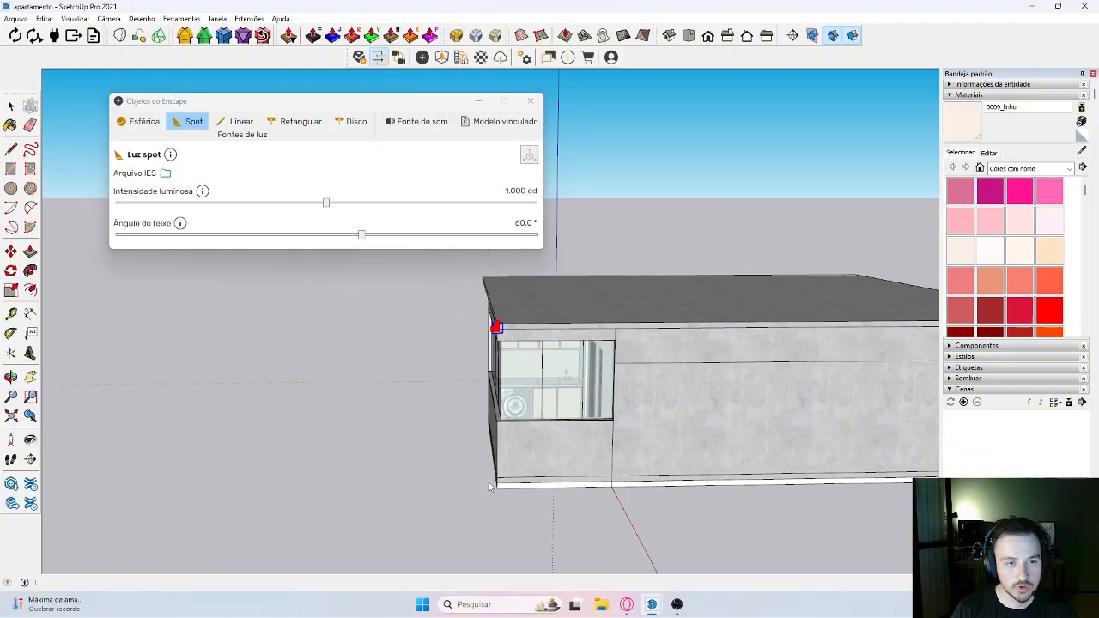
click(479, 101)
- Draw a short horizontal guide line in the empty space outside the apartment's glazed corner
key(l)
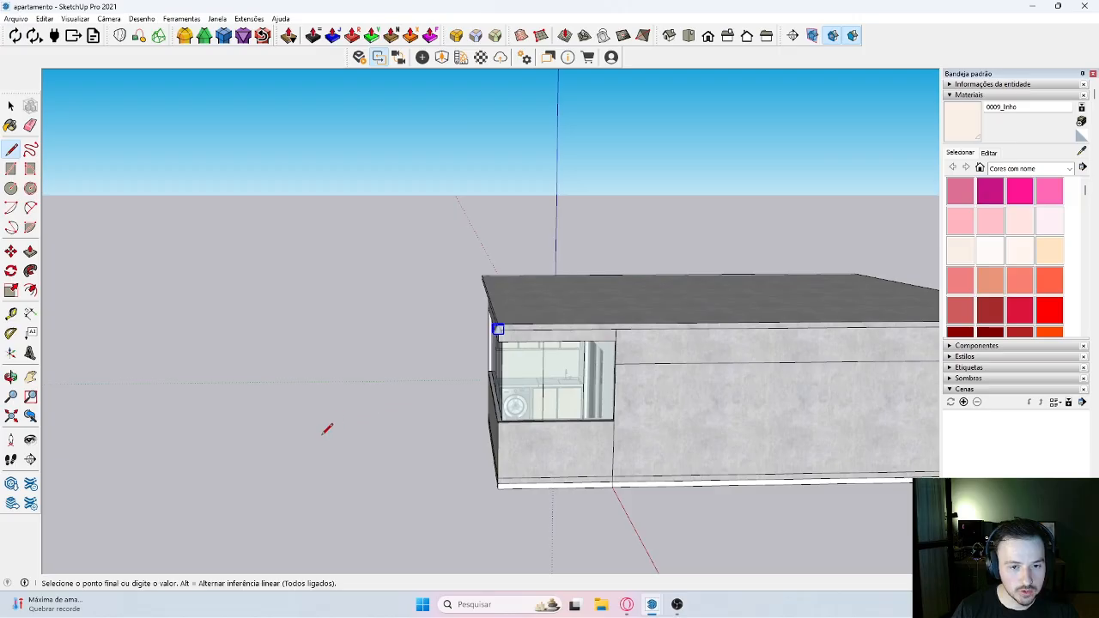
click(428, 430)
key(space)
scroll(377, 440, up, 2)
scroll(348, 443, up, 2)
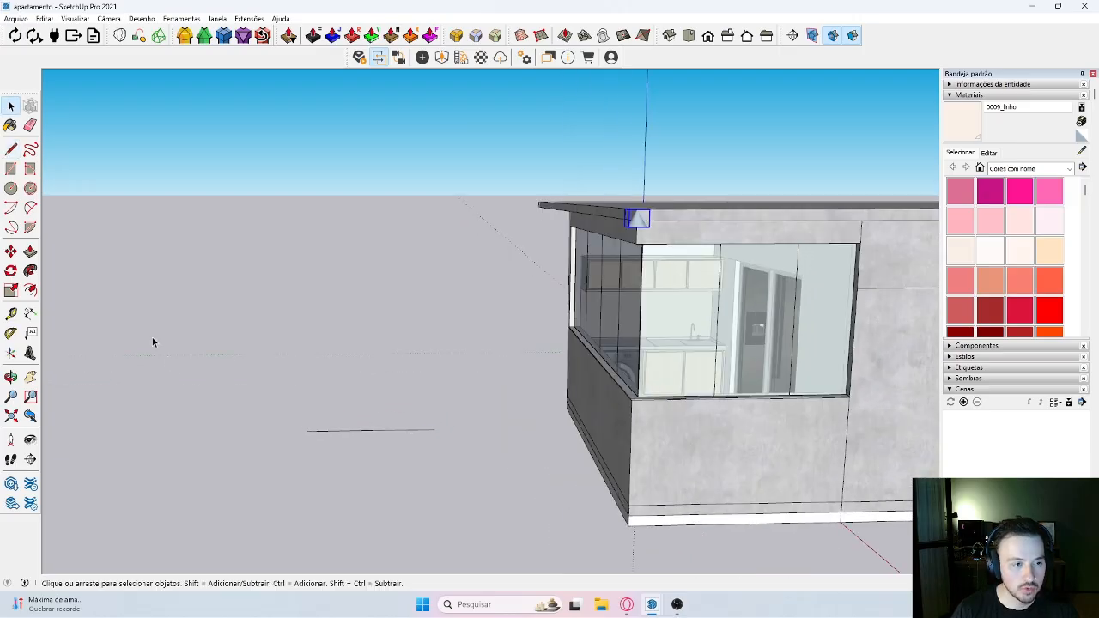
- Place an Enscape spot light at the guide line's outer end, aimed along the line to its end nearest the apartment
click(421, 56)
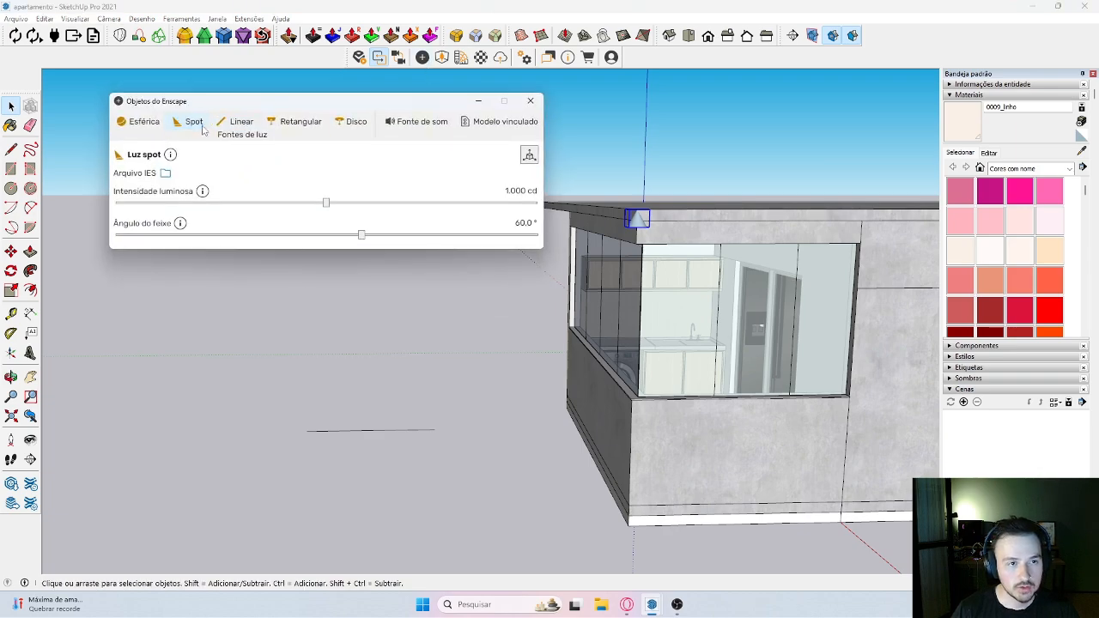
click(308, 432)
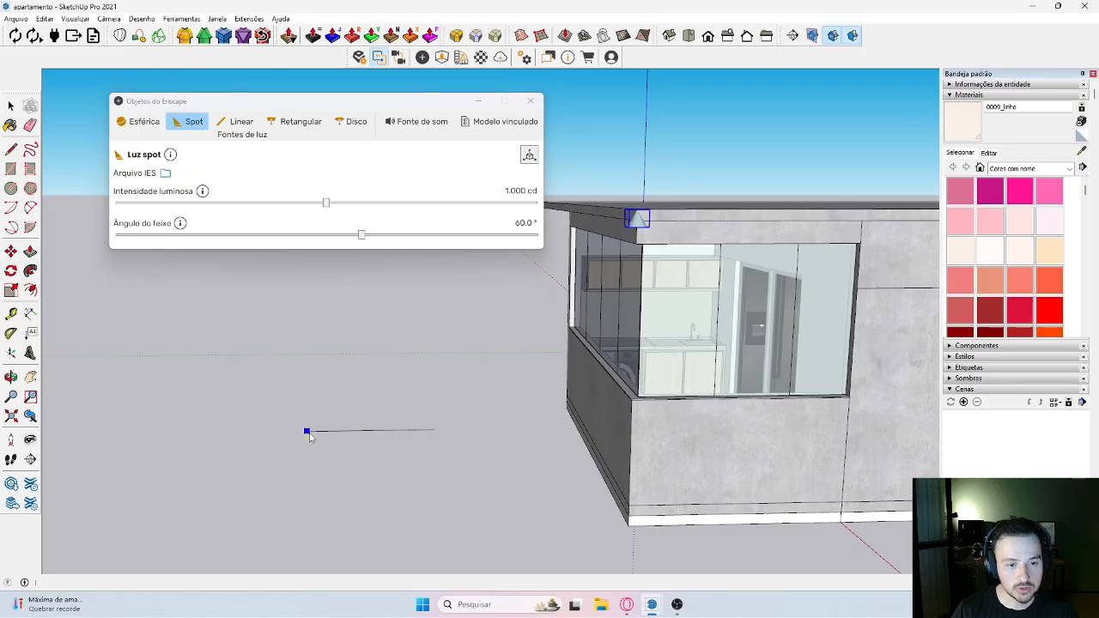
click(307, 431)
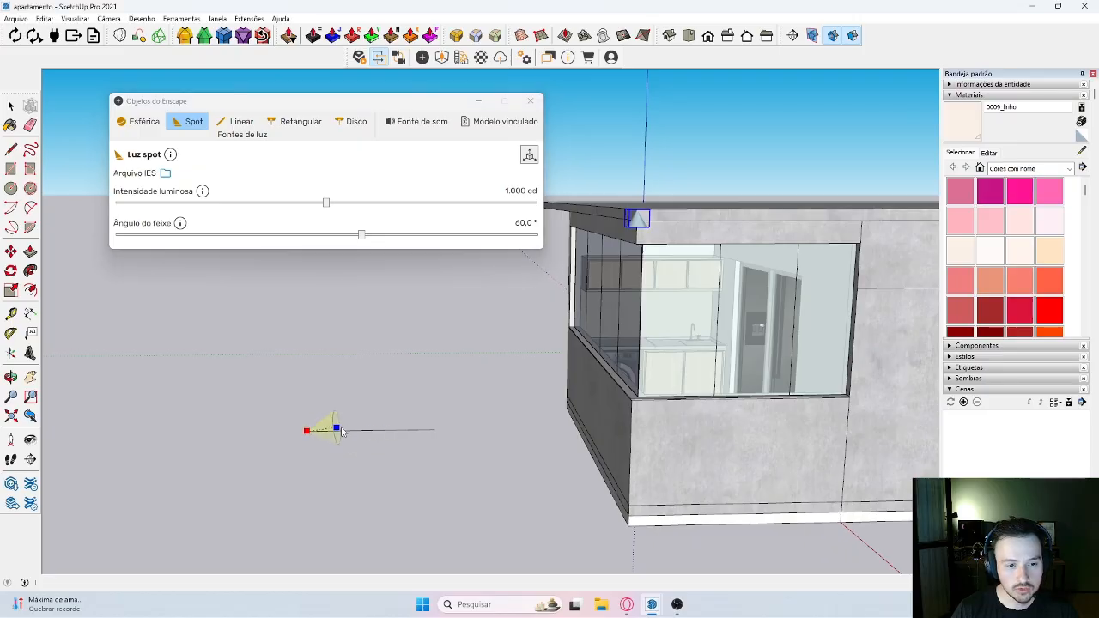
click(433, 431)
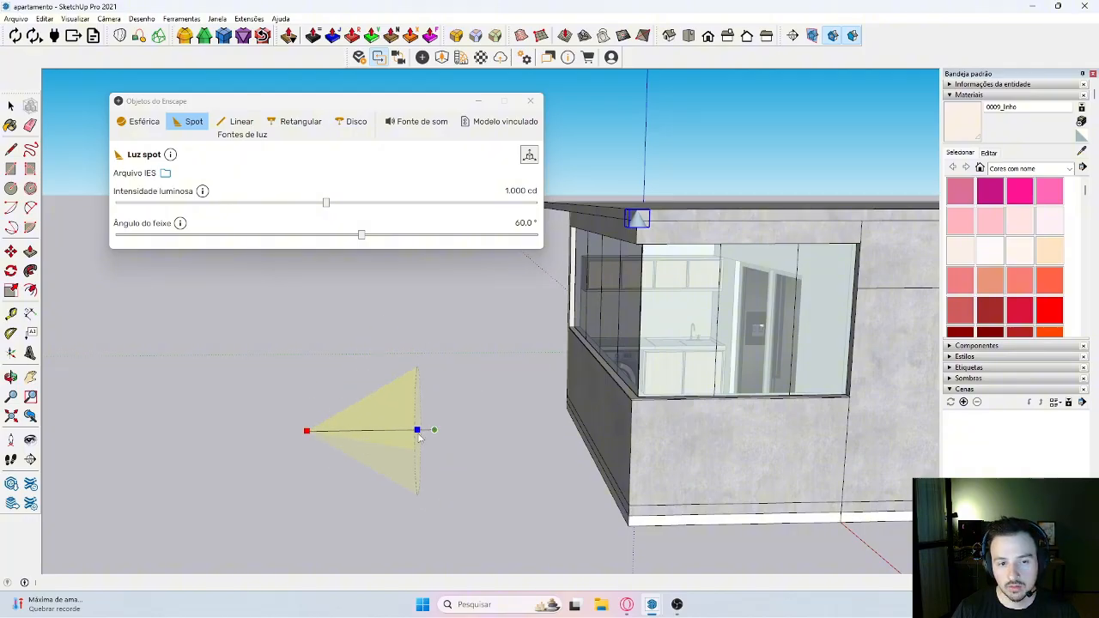
click(435, 432)
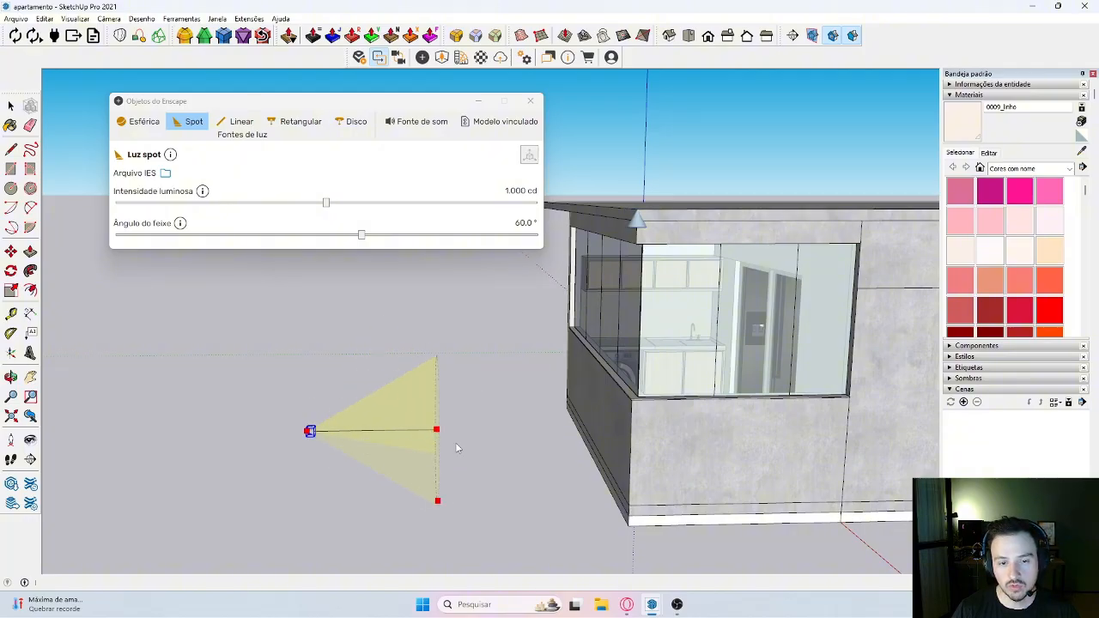
- Delete the spot light at the roof corner, close the Enscape objects window, and remove the guide line from the remaining light
click(633, 225)
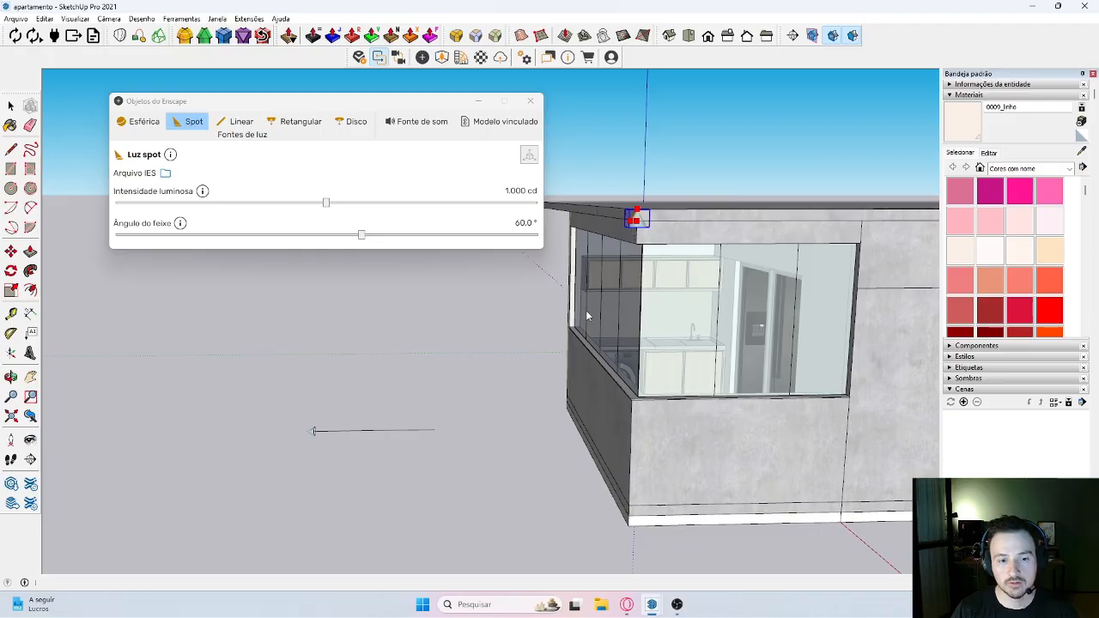
key(Delete)
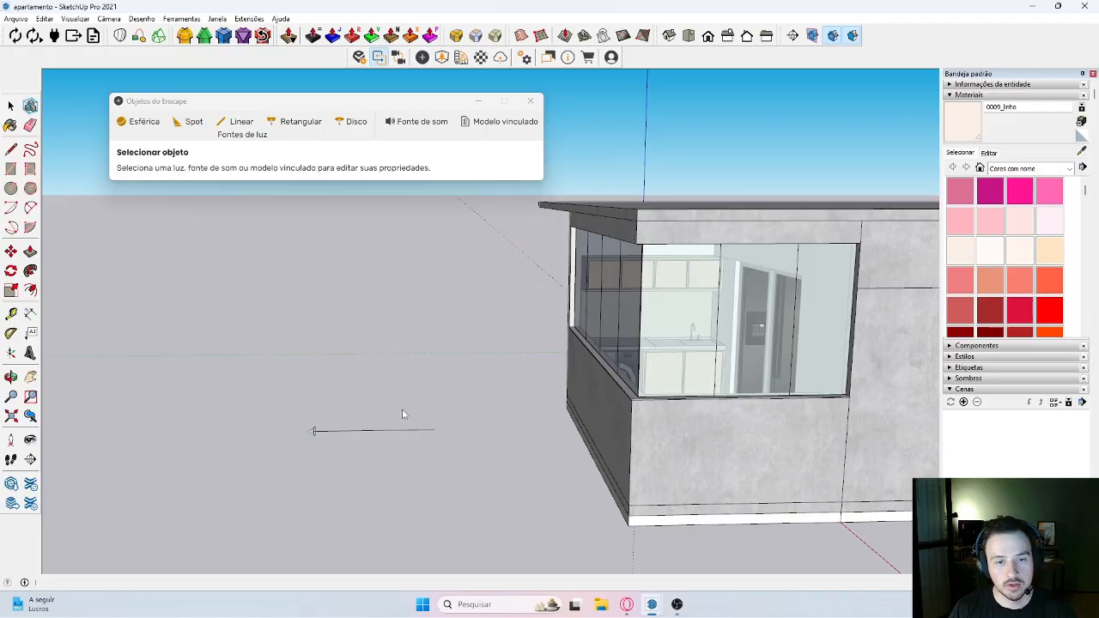
click(530, 100)
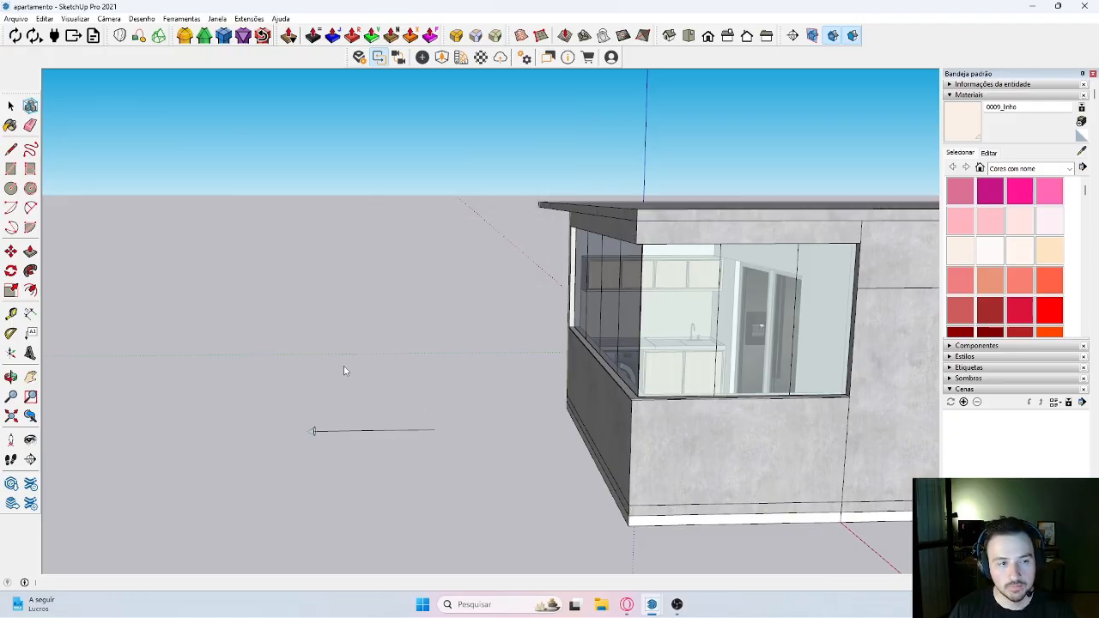
key(space)
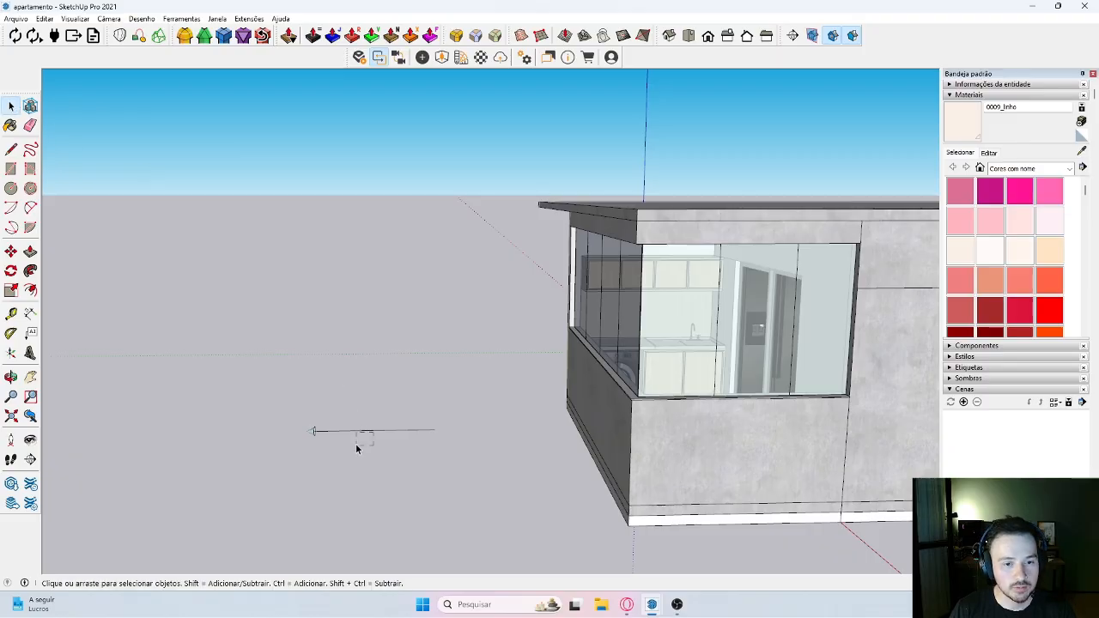
drag(356, 447, 342, 409)
scroll(297, 418, down, 1)
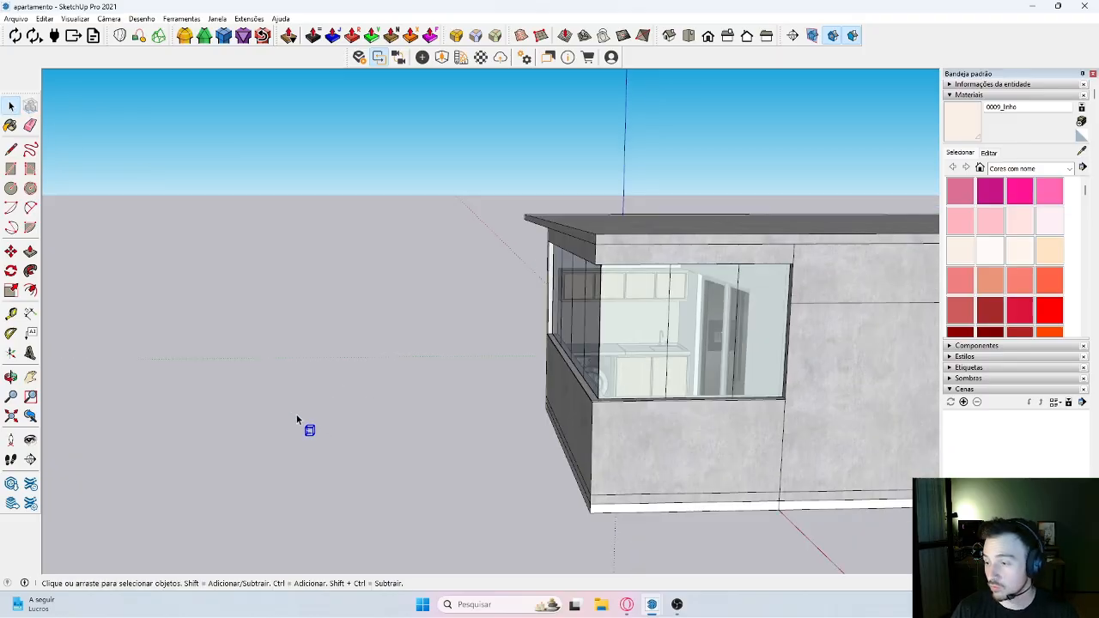
- Move the remaining spot light up to the upper corner of the window frame at the apartment's glazed corner
key(m)
click(344, 445)
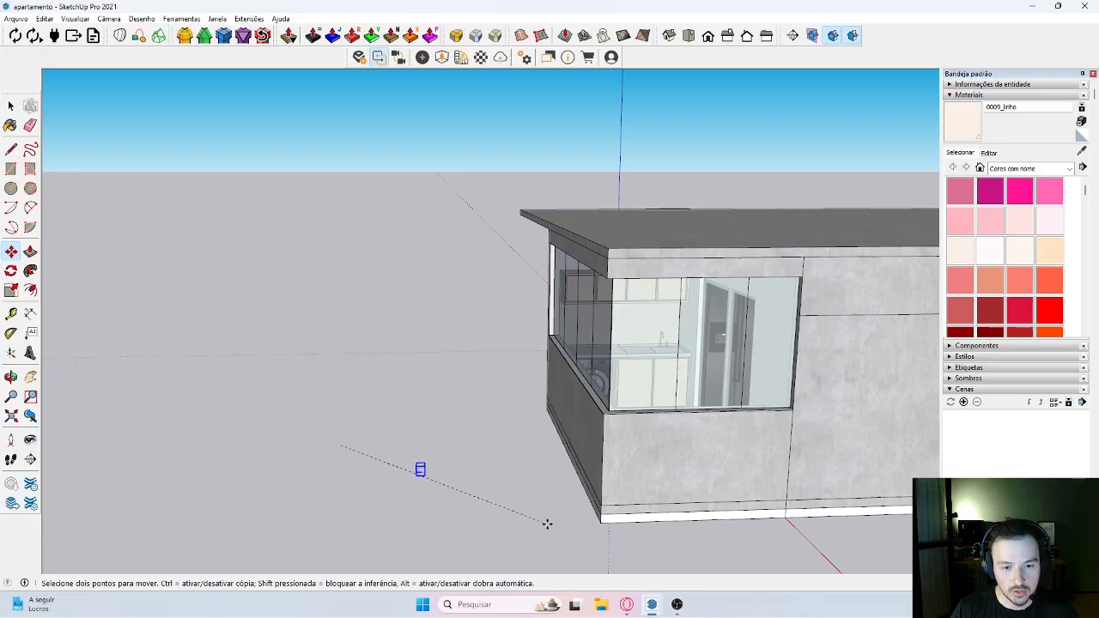
click(701, 555)
middle_drag(581, 510, 518, 488)
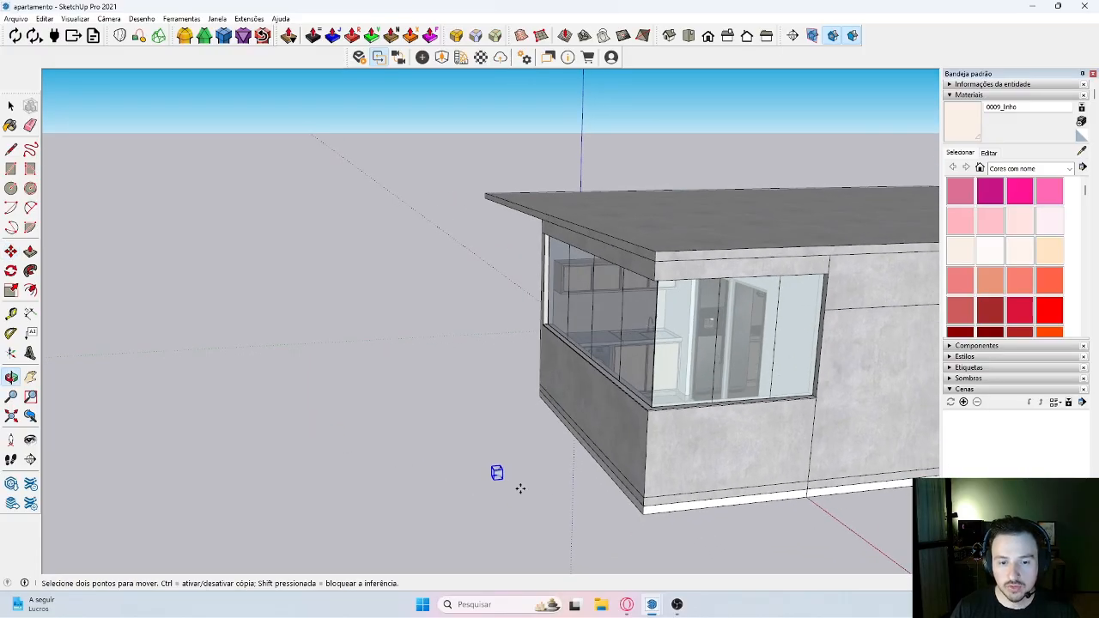
click(494, 471)
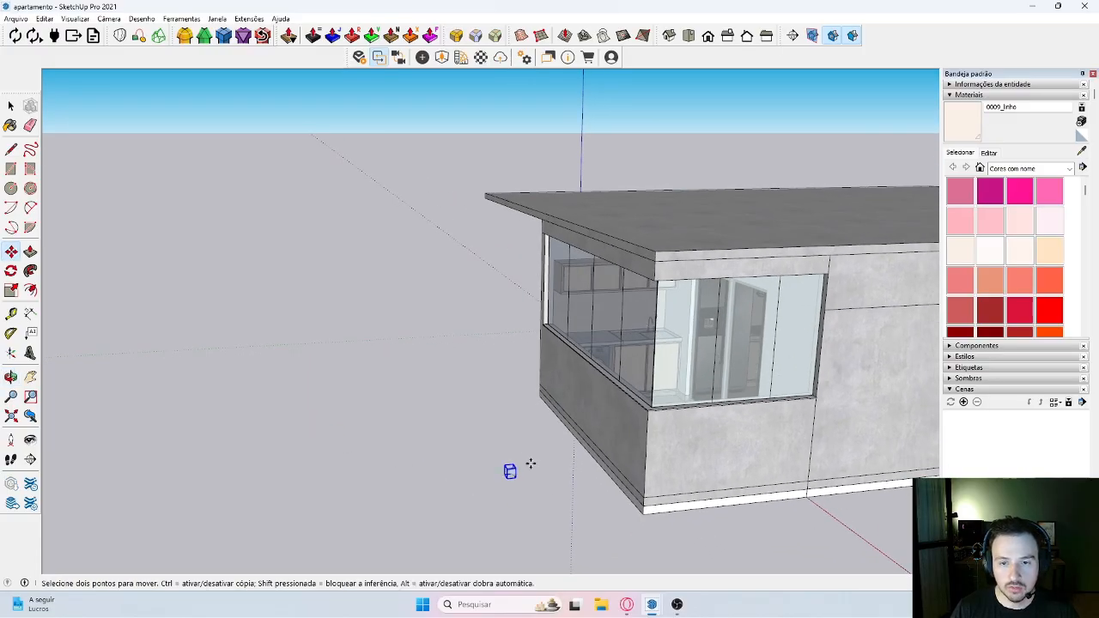
click(657, 283)
- Move the spot light horizontally outward, well clear of the glazed corner, keeping its height
middle_drag(673, 282, 642, 301)
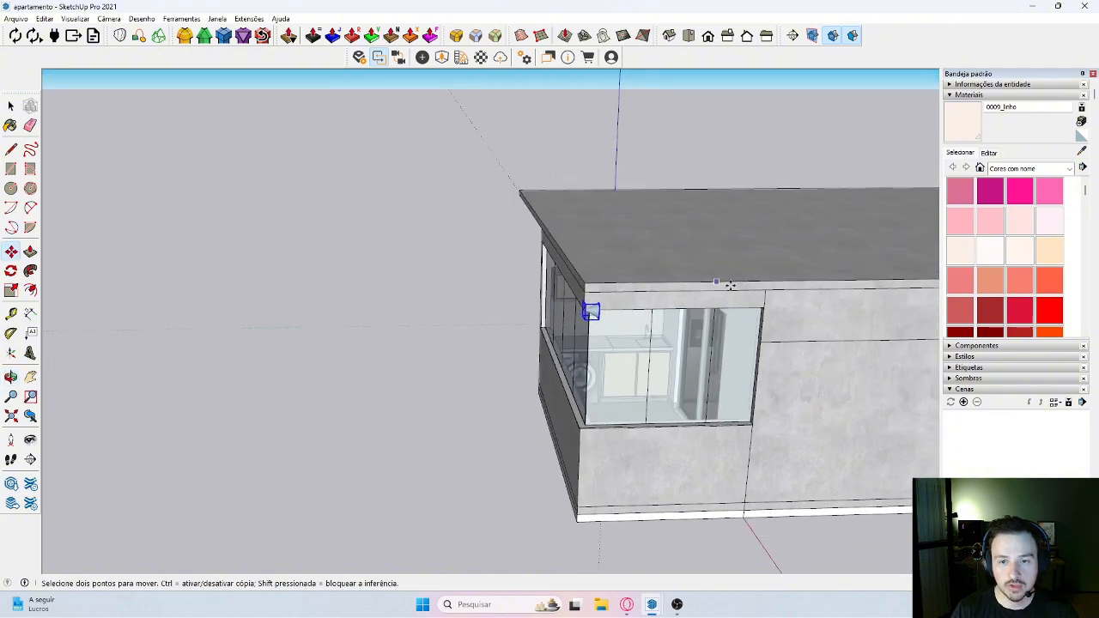
click(820, 283)
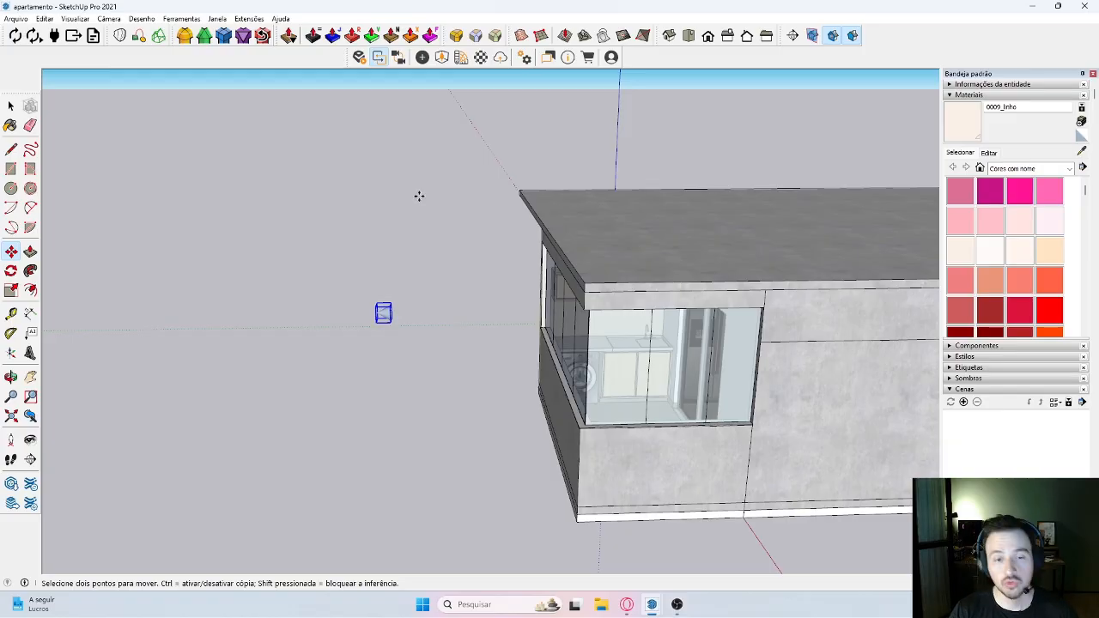
middle_drag(397, 327, 440, 316)
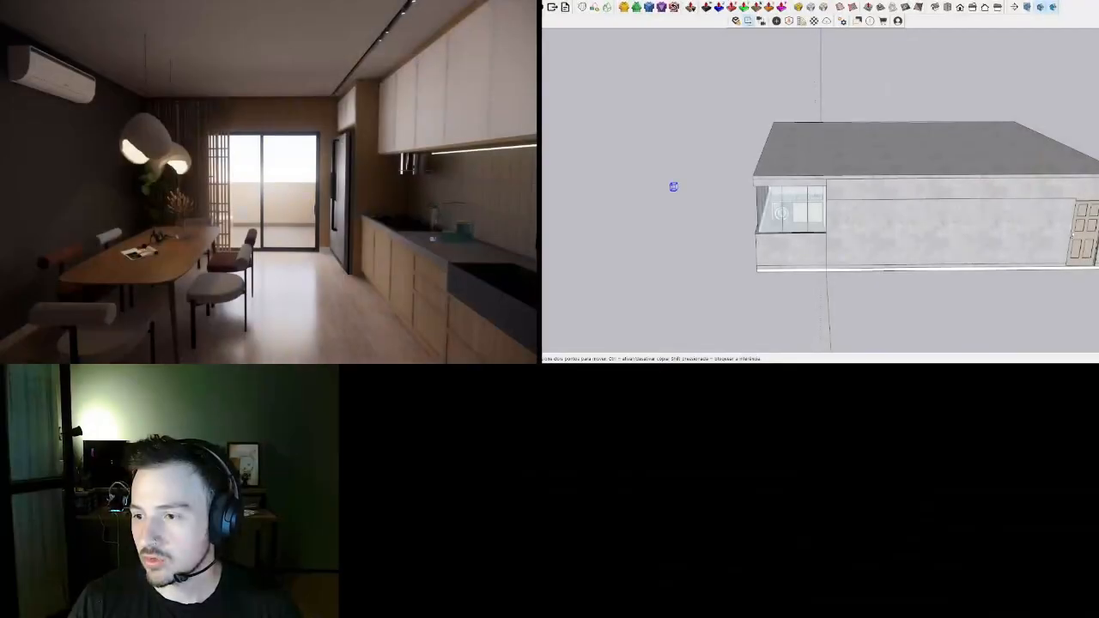
- Copy the spot light parallel to the side glazing to the roof's far end, and fill the span with evenly spaced copies
mouse_move(673, 186)
middle_down()
mouse_move(800, 221)
mouse_move(882, 263)
middle_up()
scroll(802, 221, up, 2)
key(ctrl)
click(803, 221)
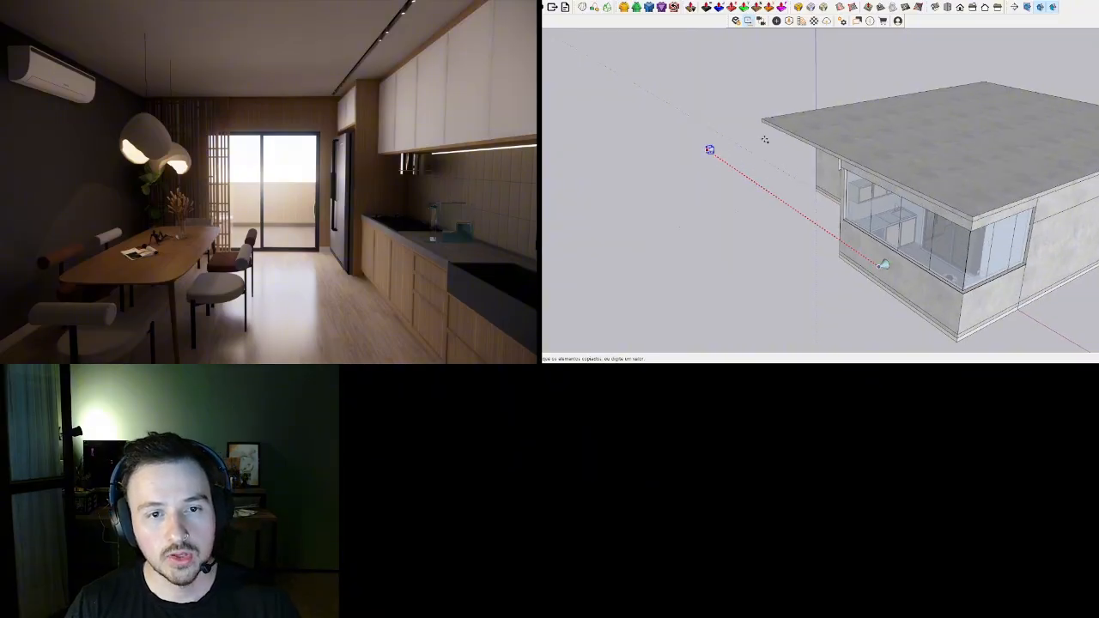
click(761, 125)
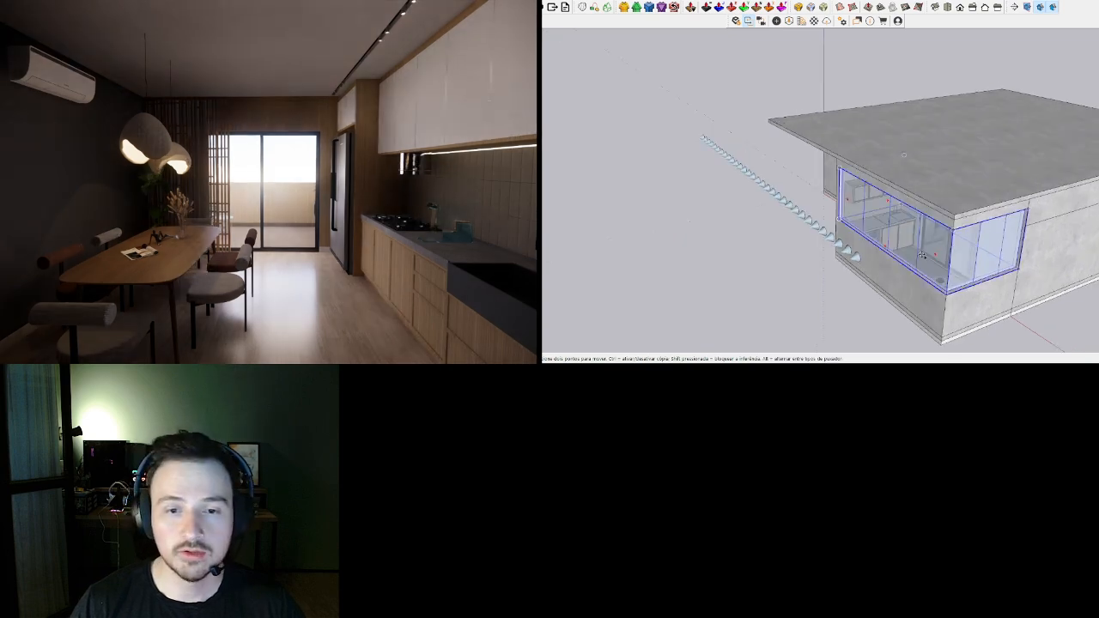
- Select the whole row of spot lights outside the glazed corner and make it a group
mouse_move(898, 242)
middle_down()
mouse_move(775, 240)
mouse_move(858, 209)
mouse_move(846, 184)
mouse_move(889, 178)
mouse_move(866, 206)
middle_up()
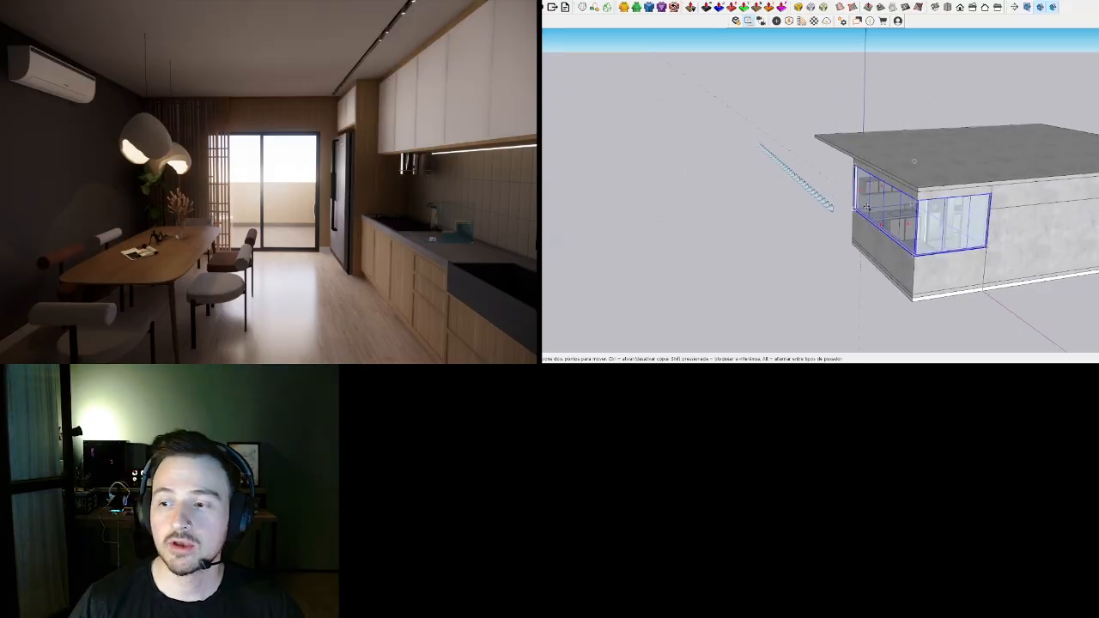
key(space)
middle_drag(792, 196, 807, 226)
drag(807, 225, 753, 138)
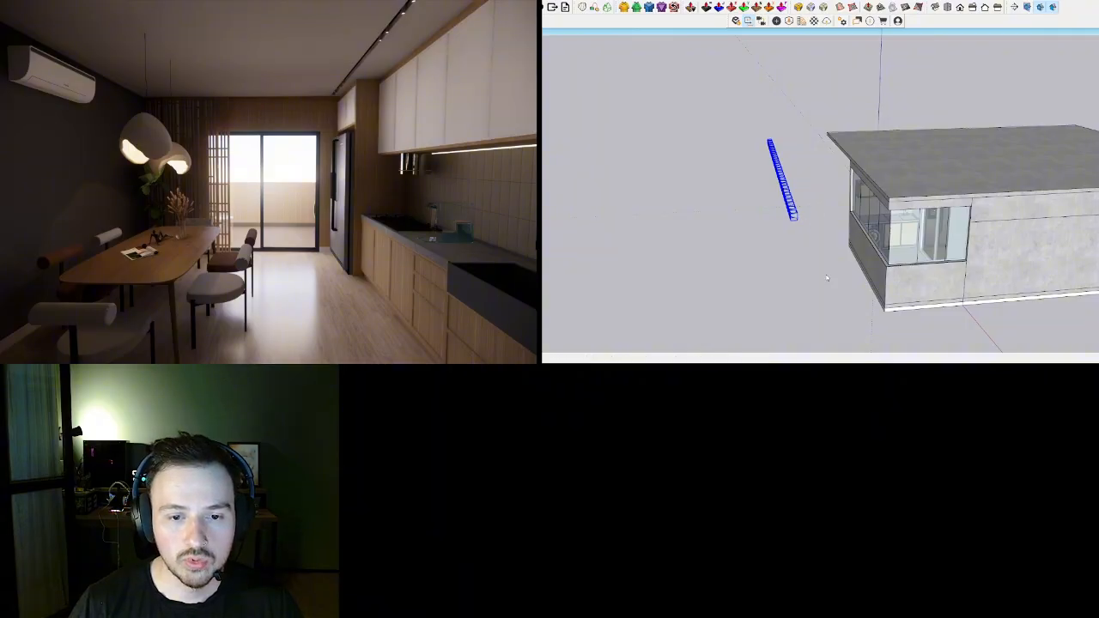
key(ctrl+g)
- Copy the grouped light row a short distance straight down and repeat the copy x4 to stack five rows
middle_drag(822, 289, 810, 224)
key(m)
key(ctrl)
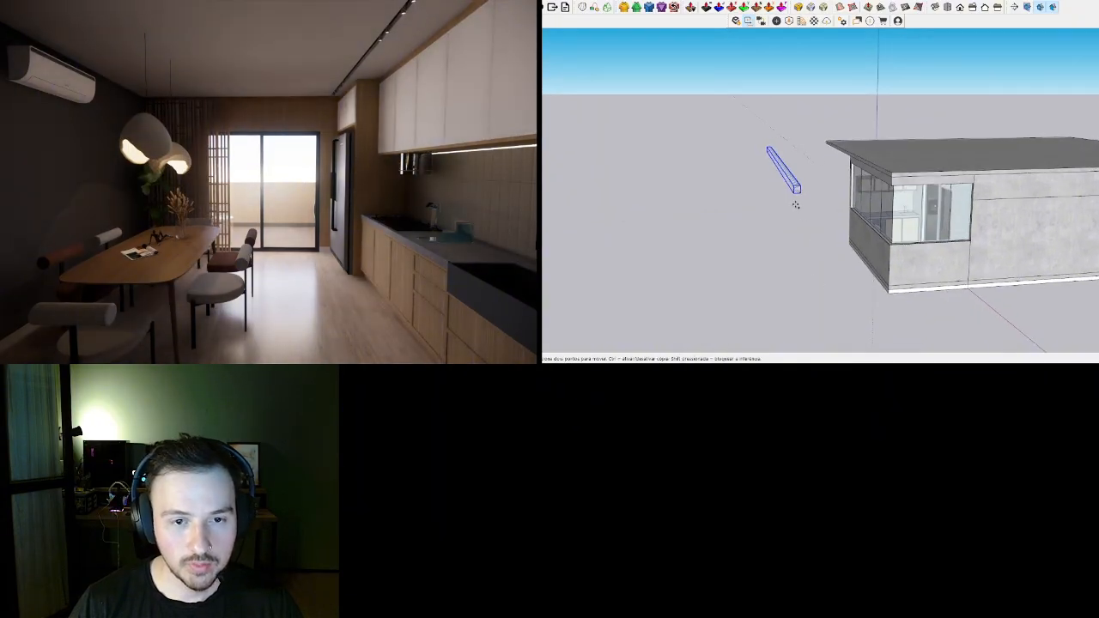
click(797, 190)
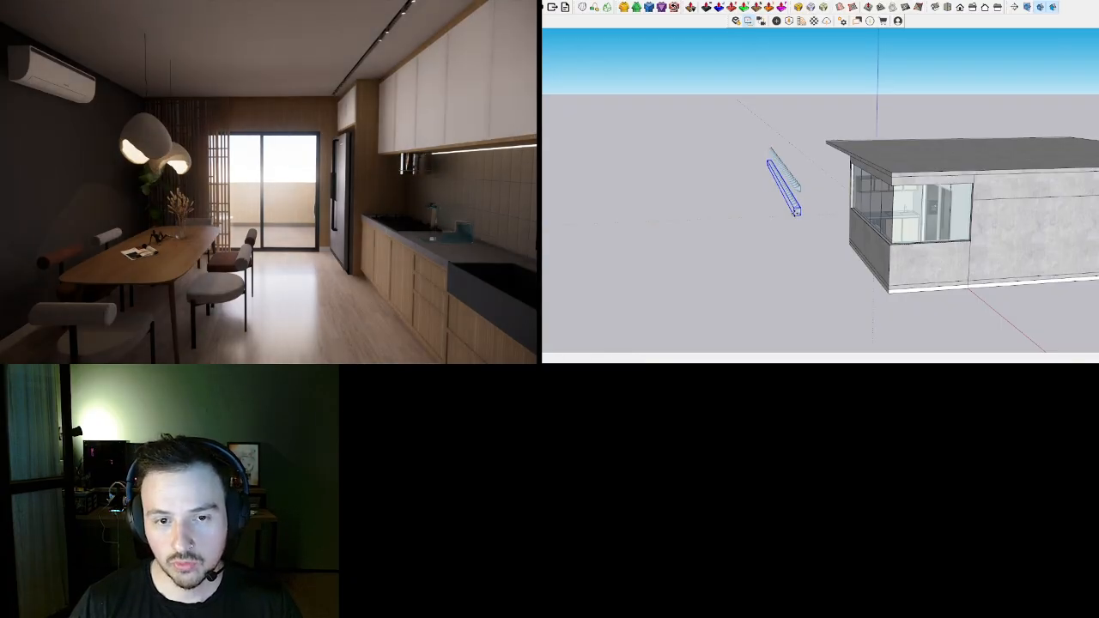
text(x4)
key(Return)
mouse_move(815, 246)
middle_down()
mouse_move(784, 218)
mouse_move(794, 235)
middle_up()
middle_drag(903, 207, 890, 214)
key(space)
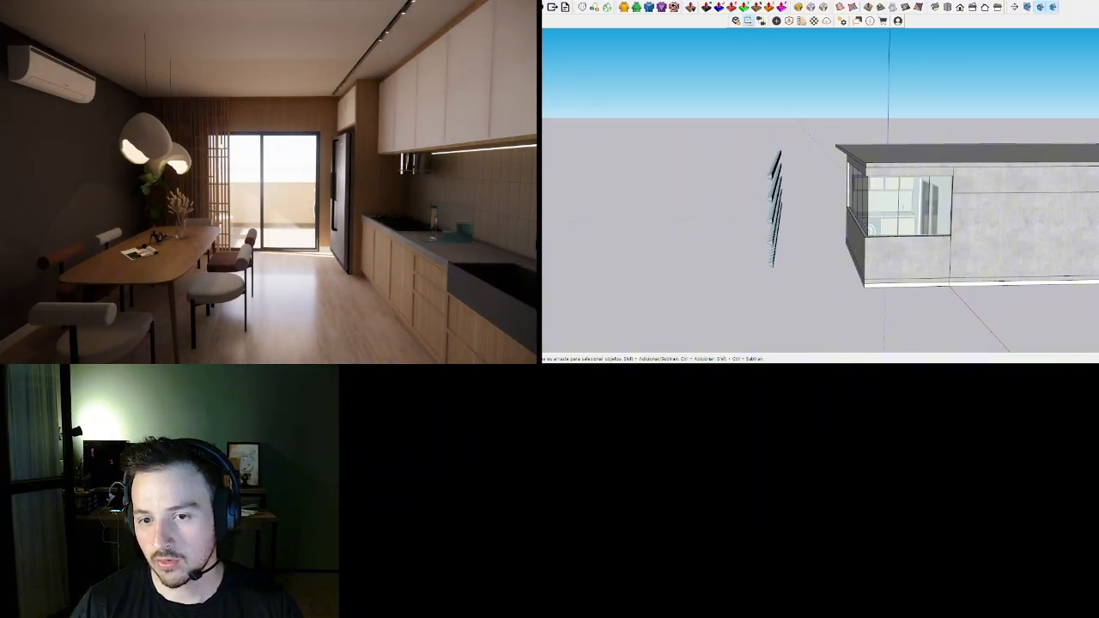
- Pull the Enscape view back to include the kitchen sink and slightly shift the time of day
middle_drag(202, 138, 191, 139)
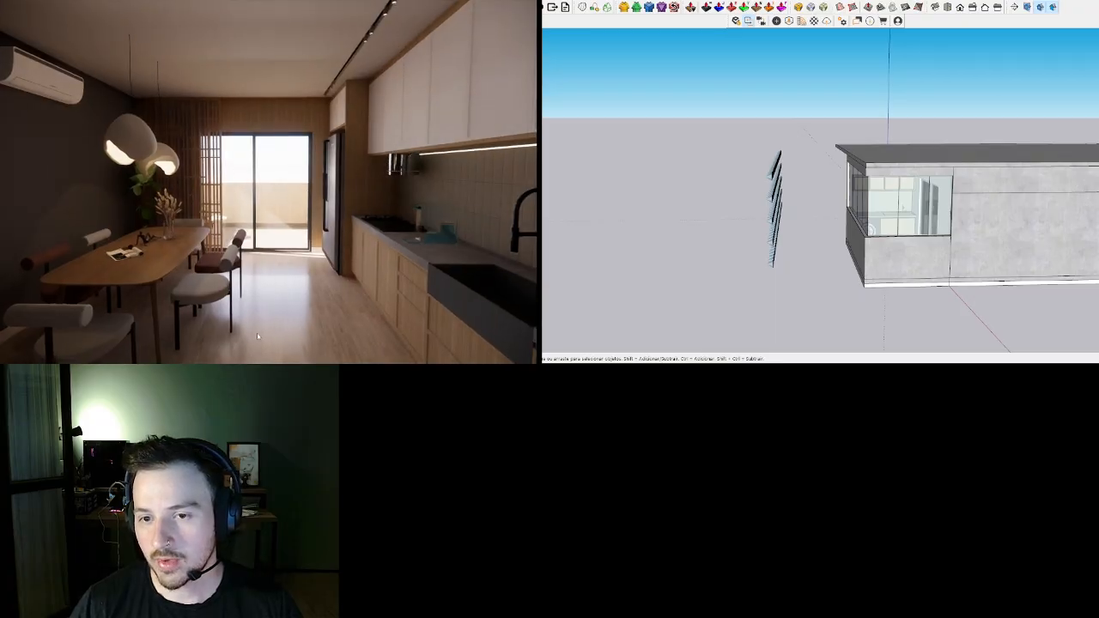
scroll(269, 182, down, 2)
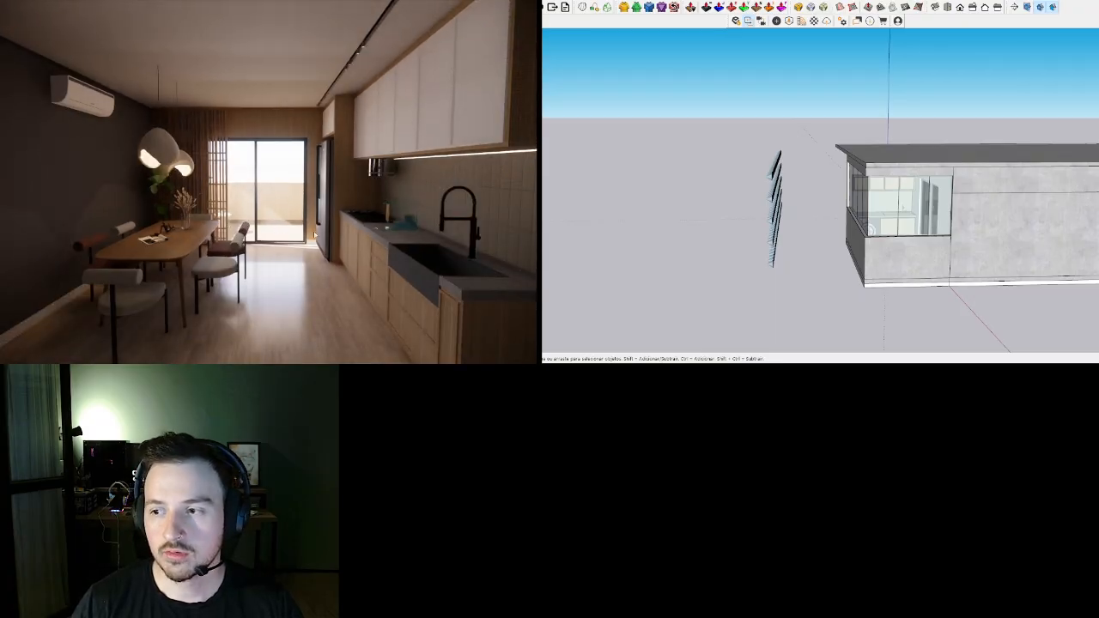
shift+right_drag(344, 155, 291, 166)
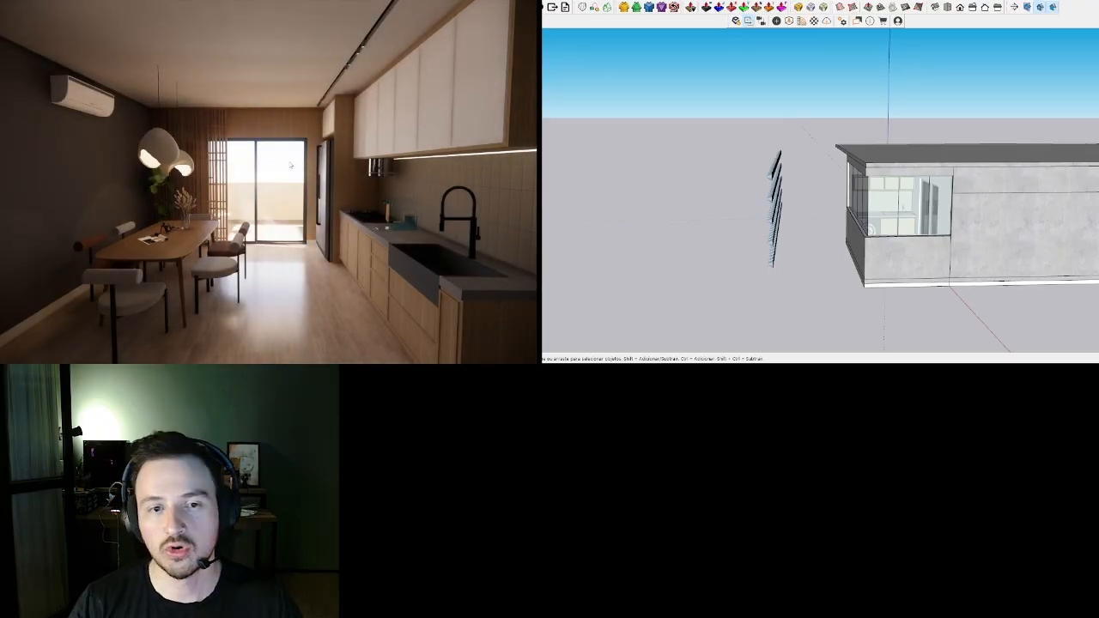
- Select all five stacked light rows and combine them into a single group
middle_drag(669, 184, 741, 190)
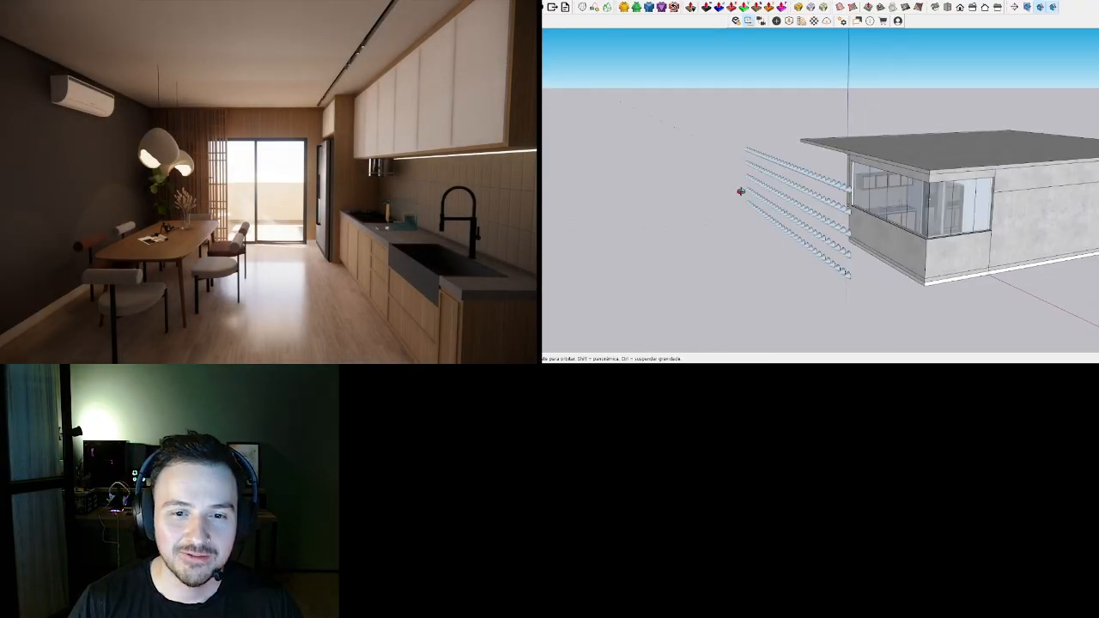
mouse_move(854, 226)
middle_down()
mouse_move(750, 238)
mouse_move(787, 280)
middle_up()
click(772, 219)
middle_drag(773, 219, 746, 219)
right_click(751, 270)
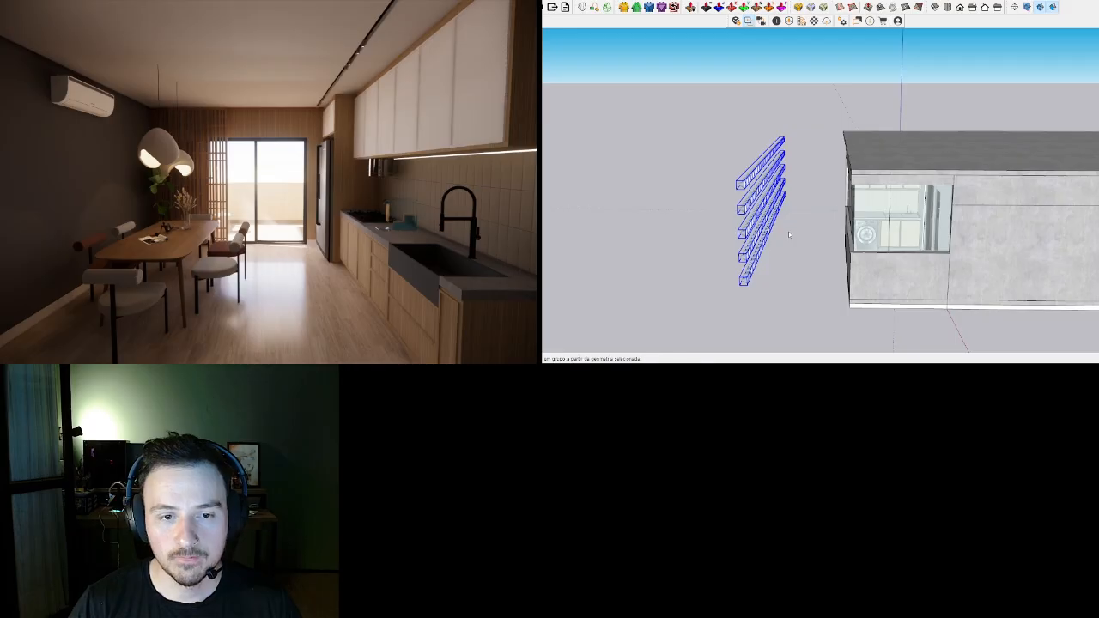
click(786, 232)
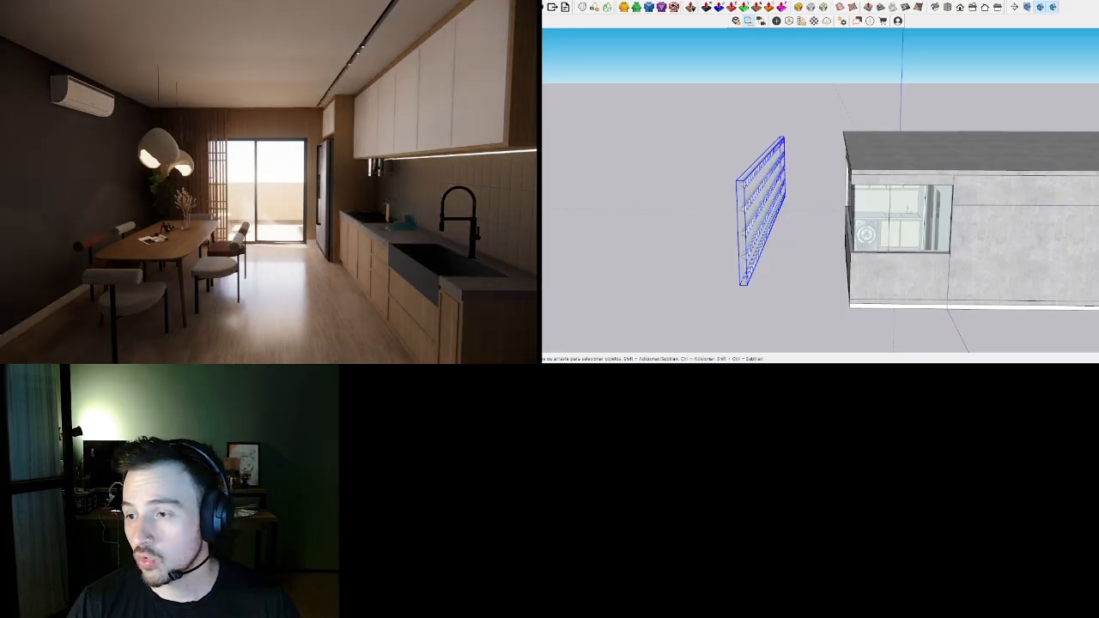
- Paint the grouped wall of spot lights with an off-white colour
scroll(773, 221, up, 3)
middle_drag(761, 243, 693, 196)
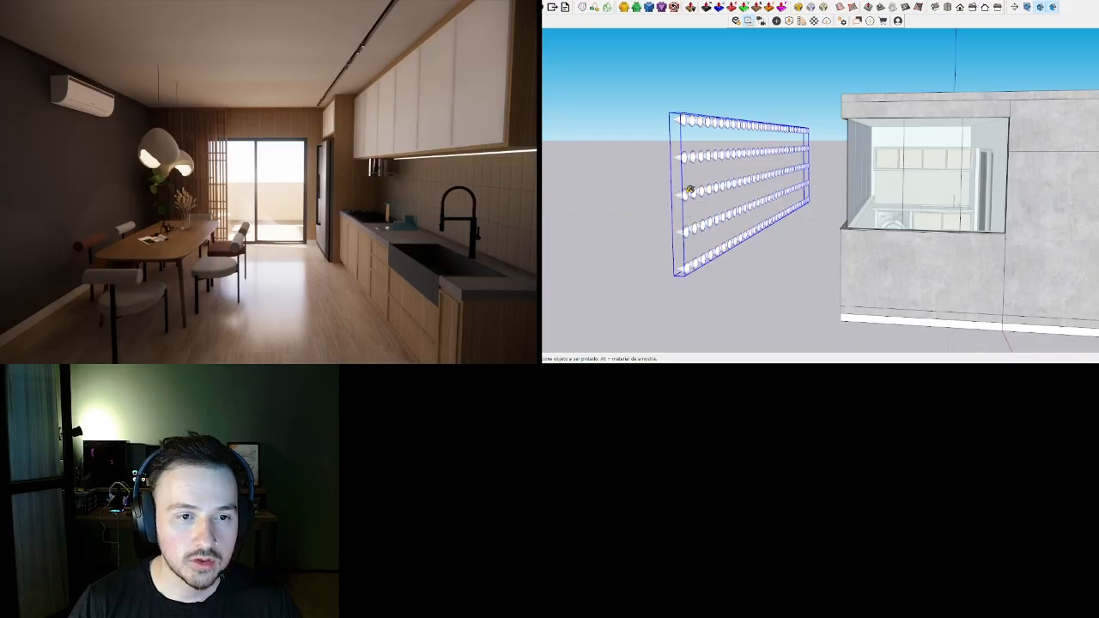
mouse_move(748, 215)
middle_down()
mouse_move(792, 211)
mouse_move(758, 180)
mouse_move(758, 195)
middle_up()
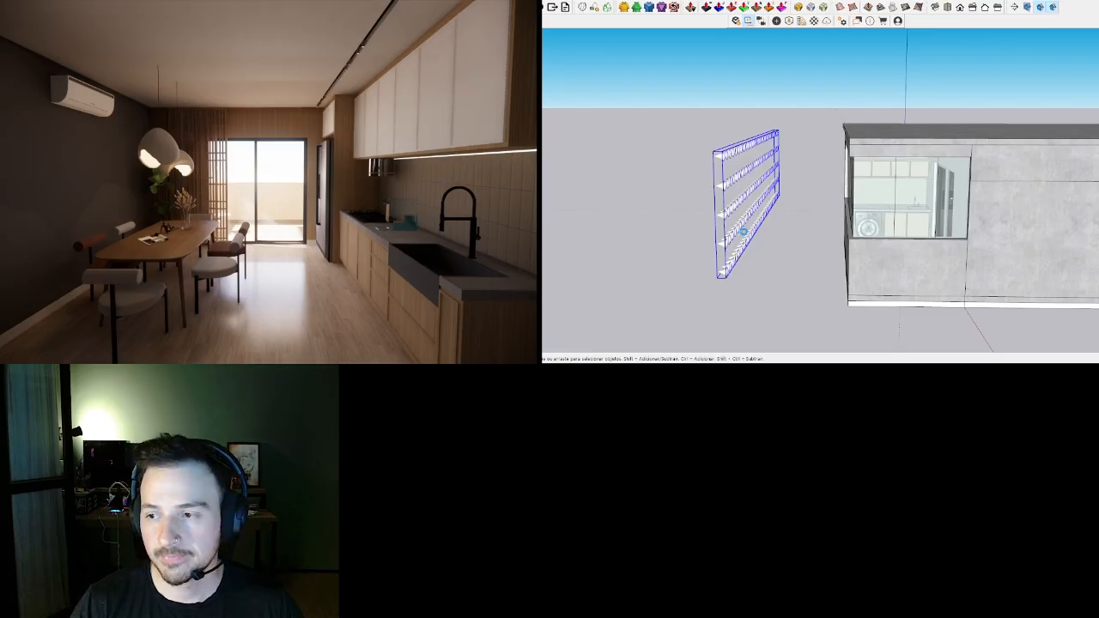
- Open the nested light groups down to a single spot light and adjust the beam and intensity shared by its copies
middle_drag(744, 234, 830, 264)
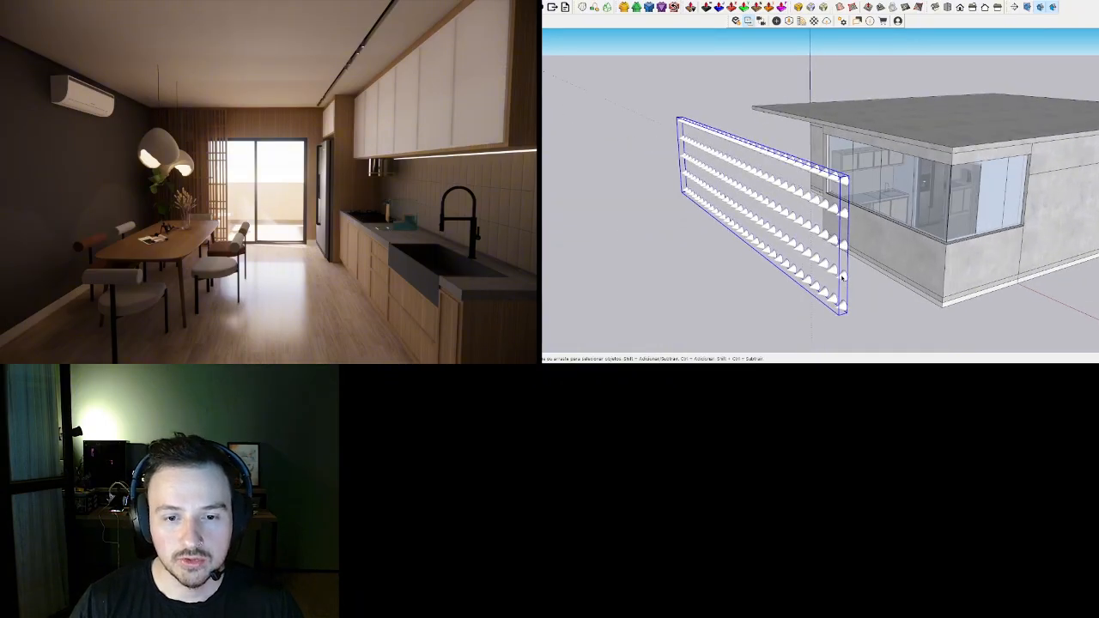
double_click(842, 276)
click(842, 278)
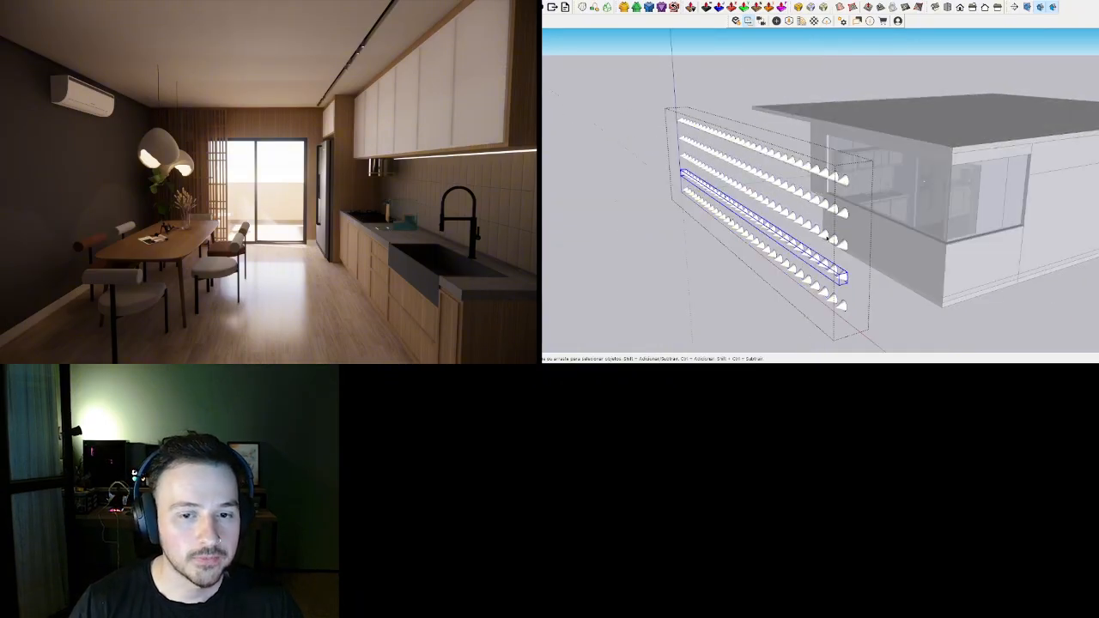
double_click(843, 277)
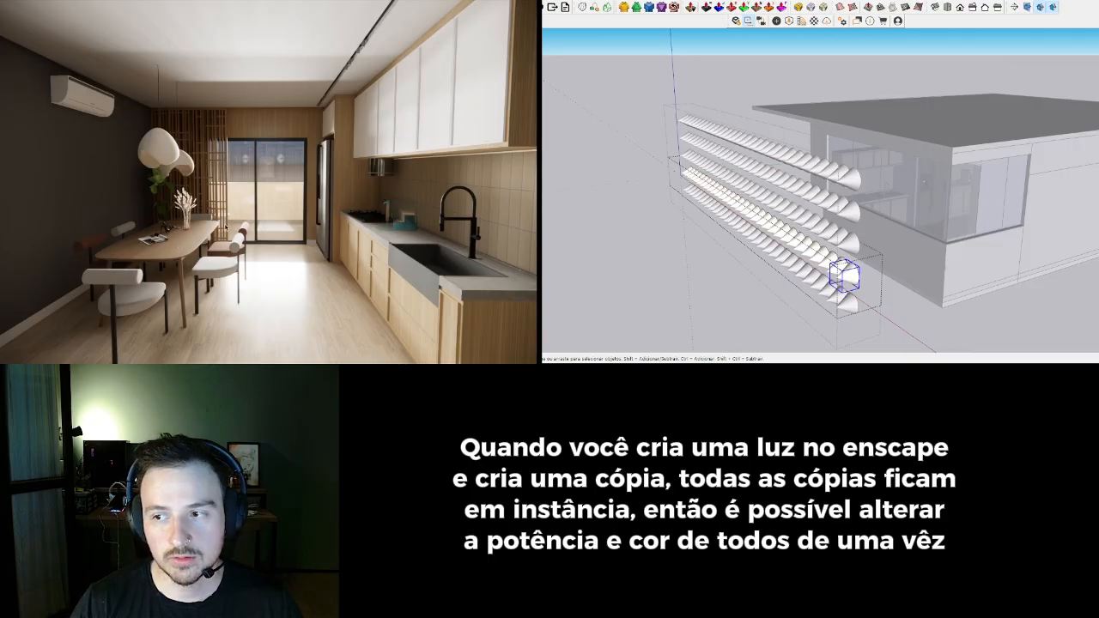
middle_drag(820, 197, 802, 200)
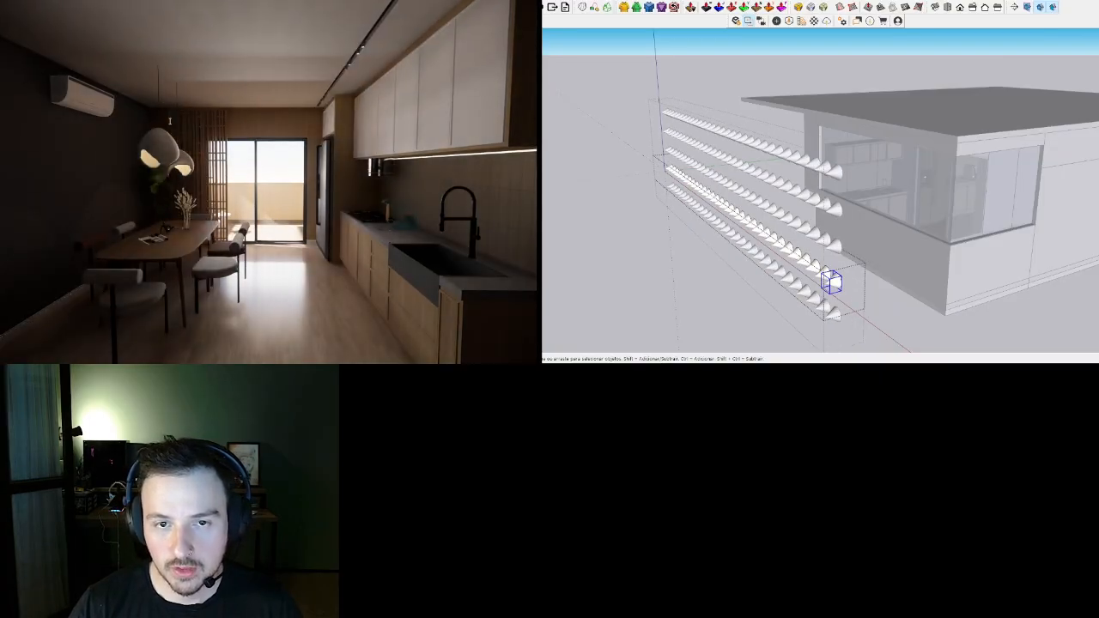
click(831, 283)
key(space)
mouse_move(939, 248)
middle_down()
mouse_move(866, 221)
mouse_move(883, 232)
mouse_move(746, 228)
middle_up()
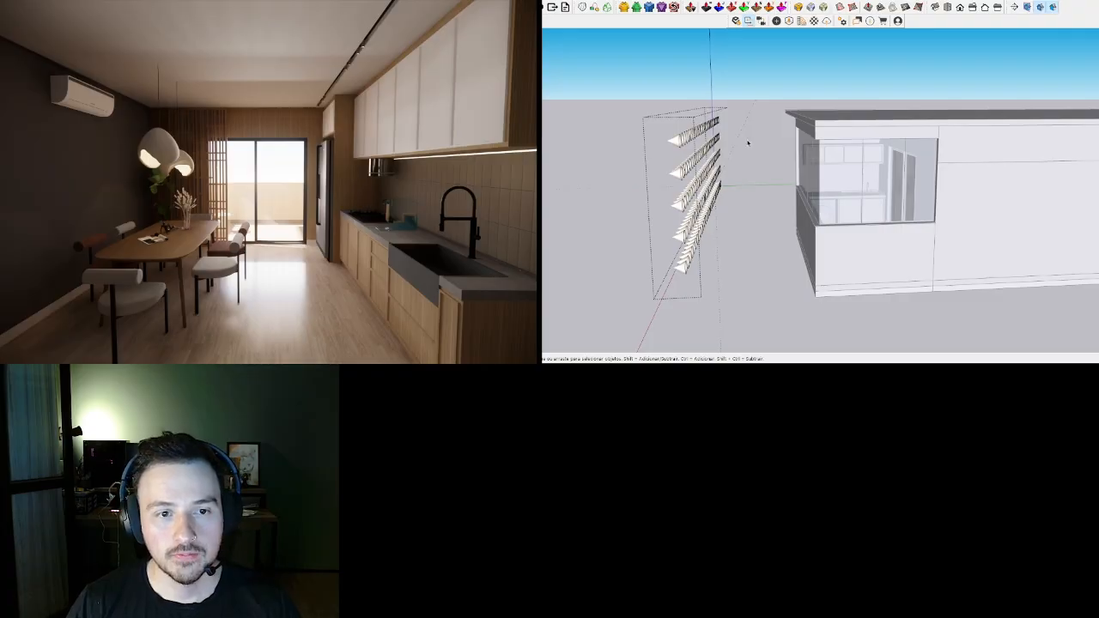
- Select one spot light inside the wall again, raise its brightness, and shift Enscape's time of day to night
double_click(678, 206)
click(678, 206)
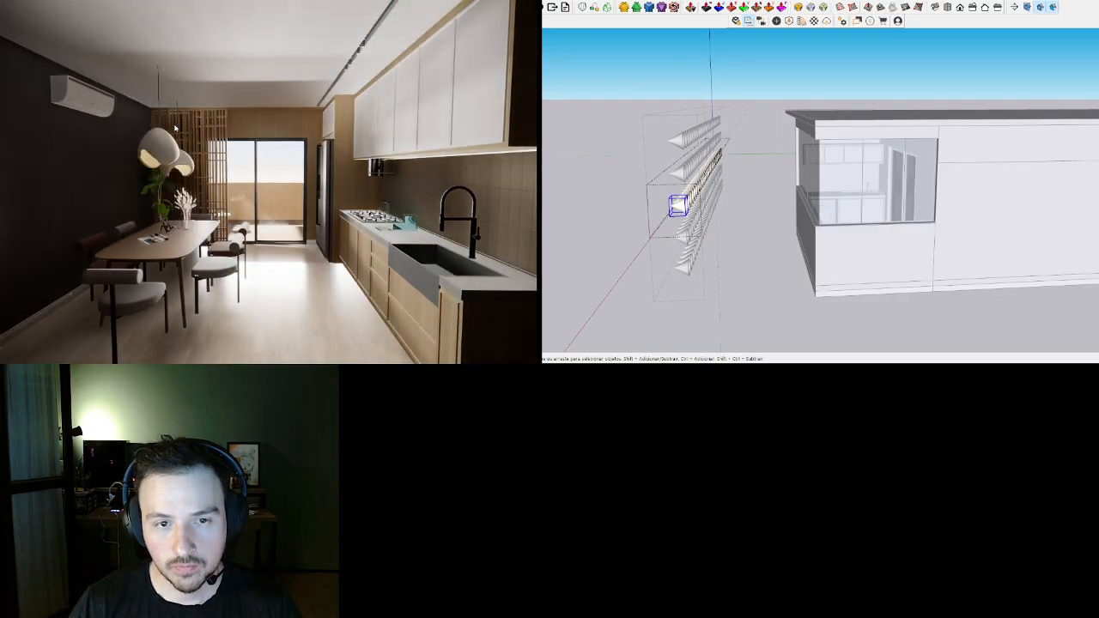
click(759, 271)
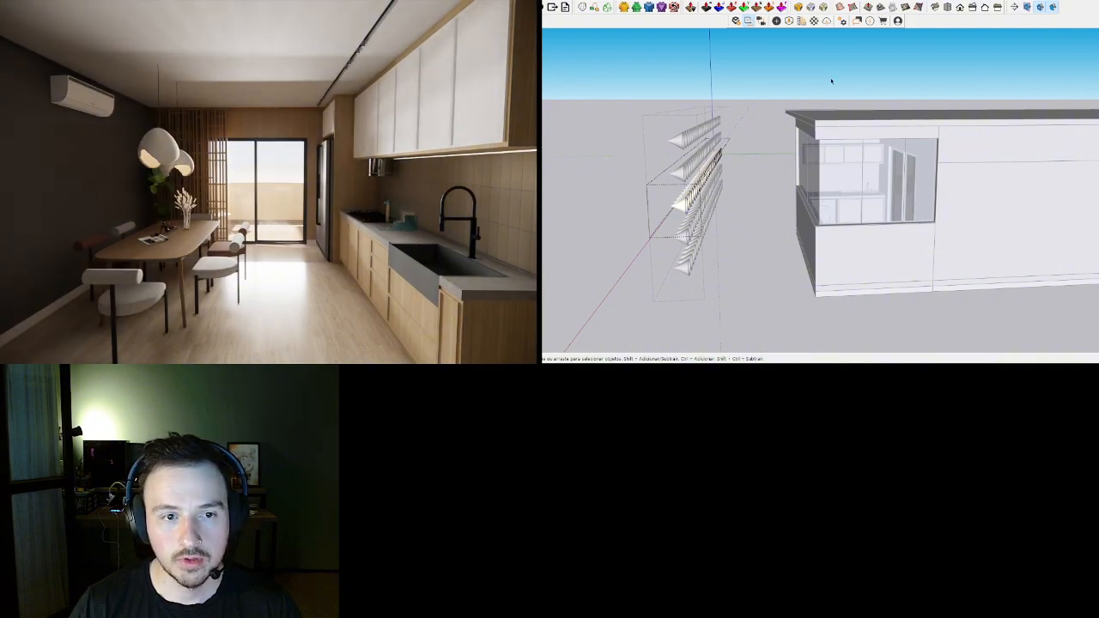
middle_drag(941, 260, 942, 336)
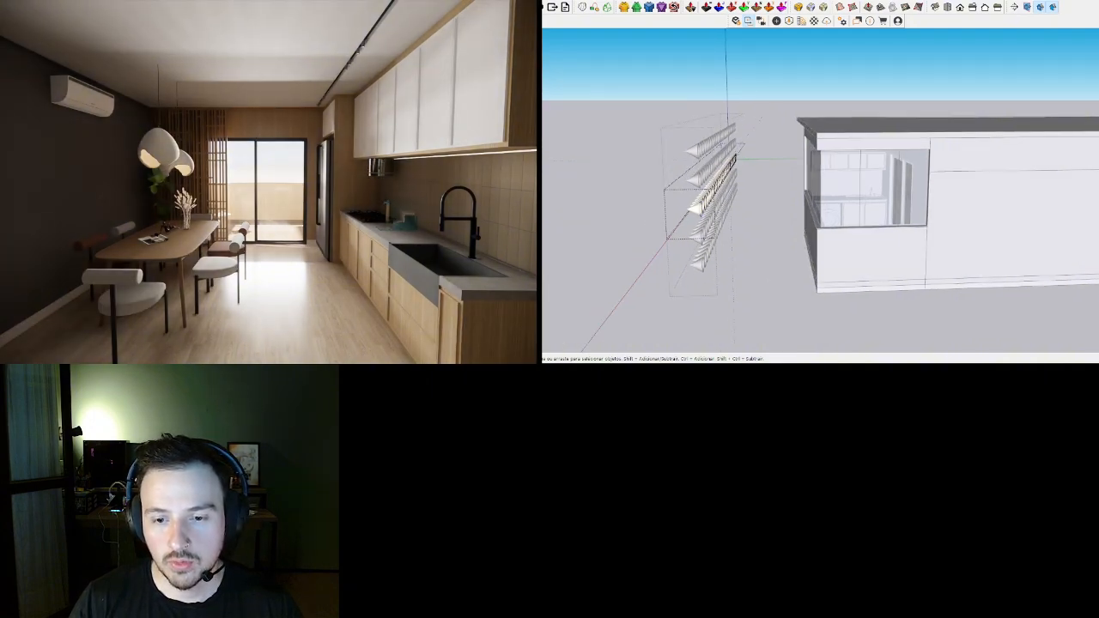
shift+right_drag(241, 283, 247, 282)
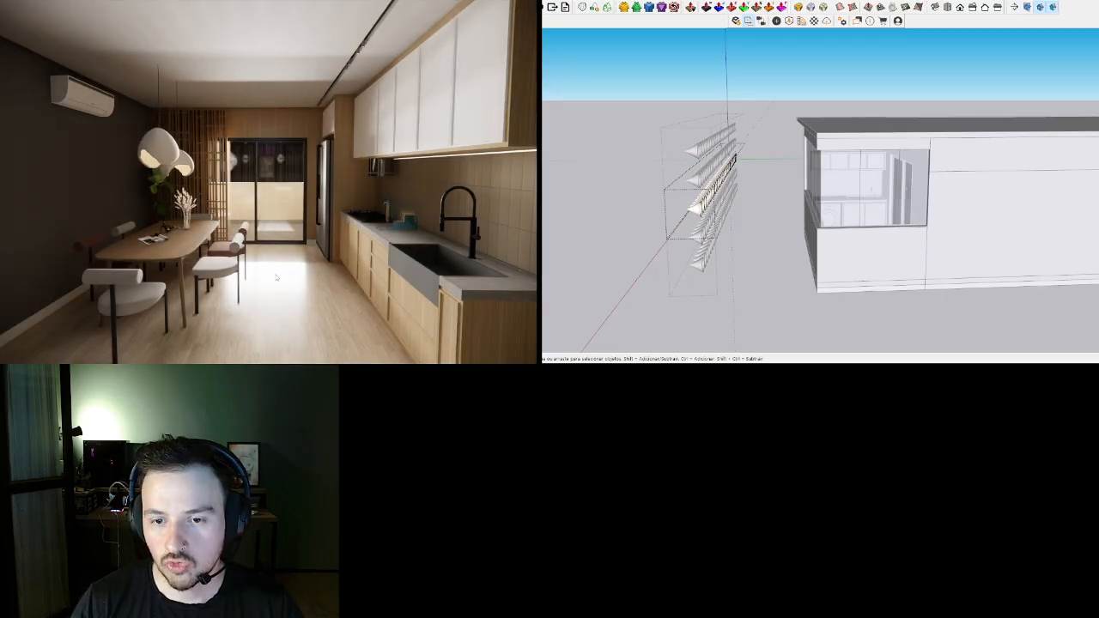
- Select all the light rows inside the outer group, group them together, and hide them
click(703, 245)
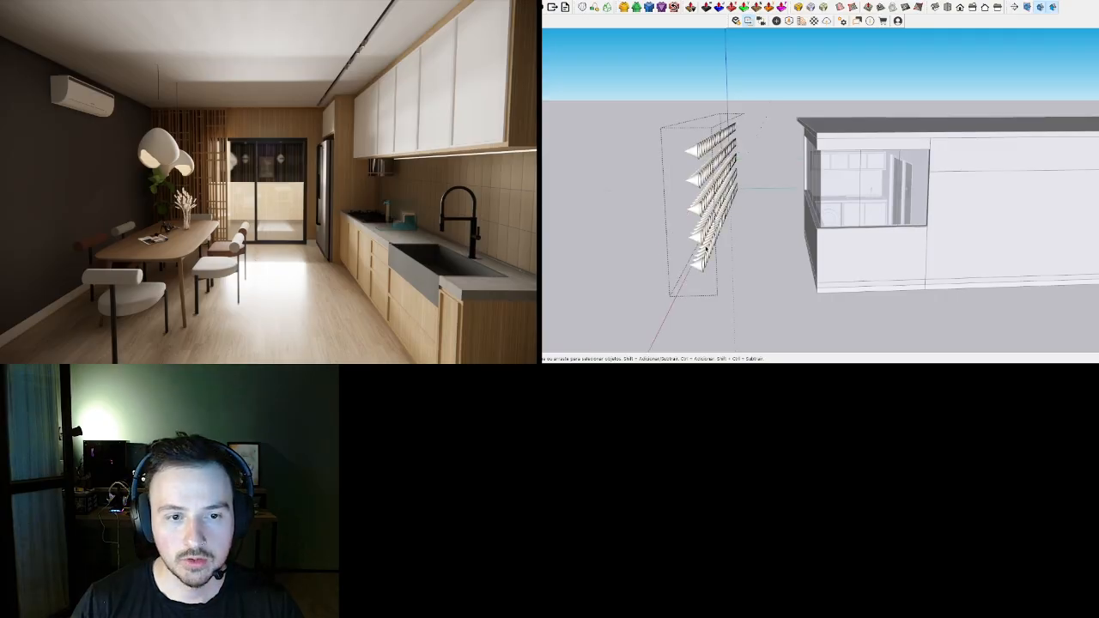
click(703, 245)
key(ctrl+a)
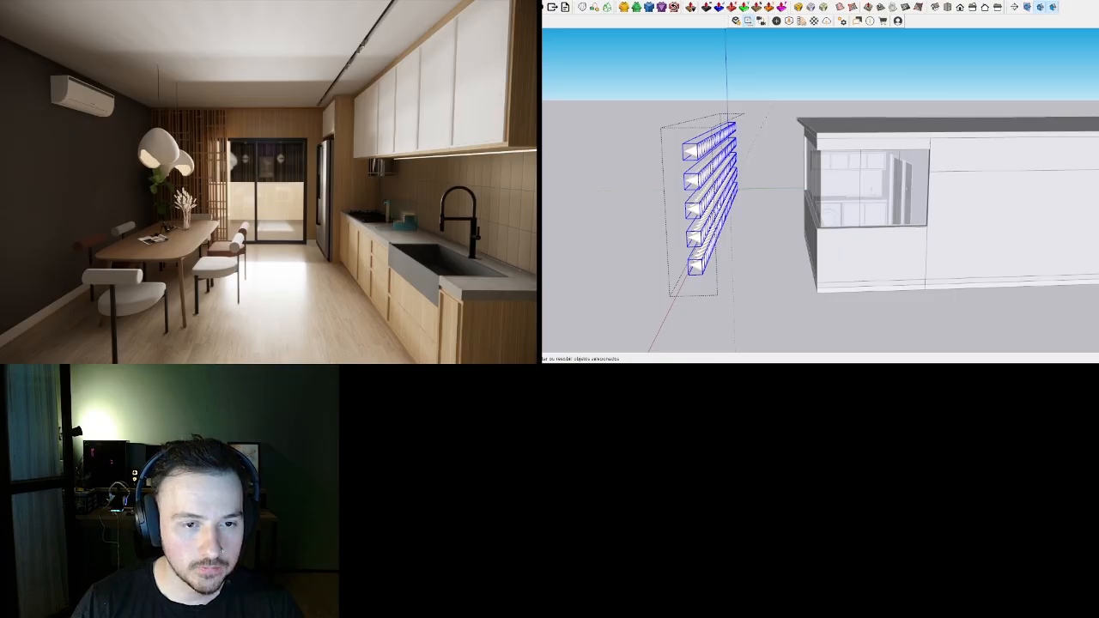
click(724, 244)
right_click(699, 183)
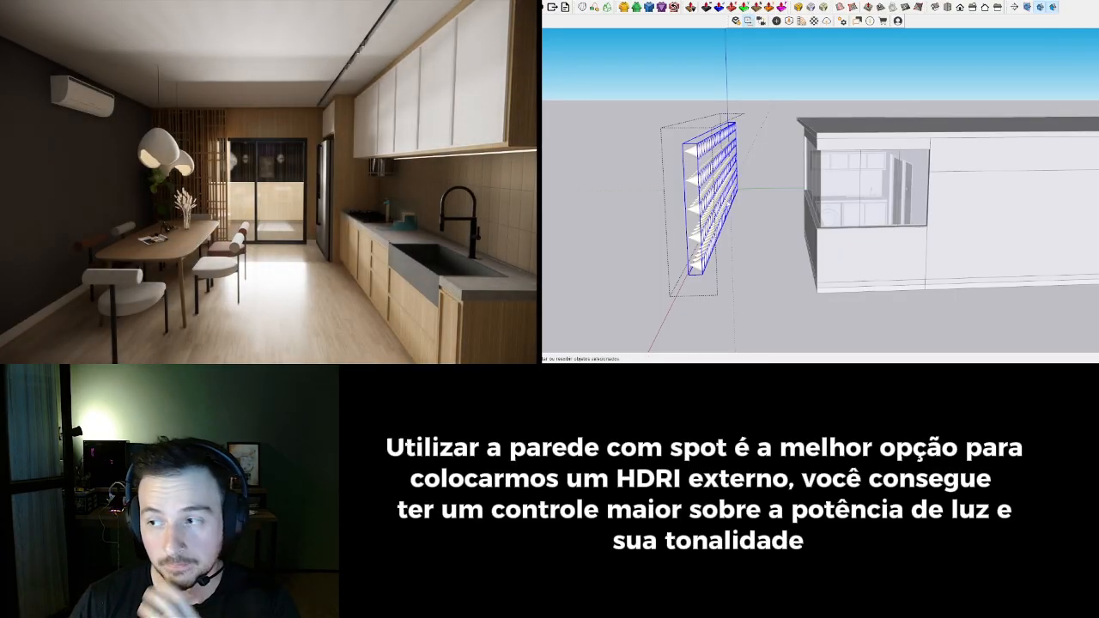
click(755, 260)
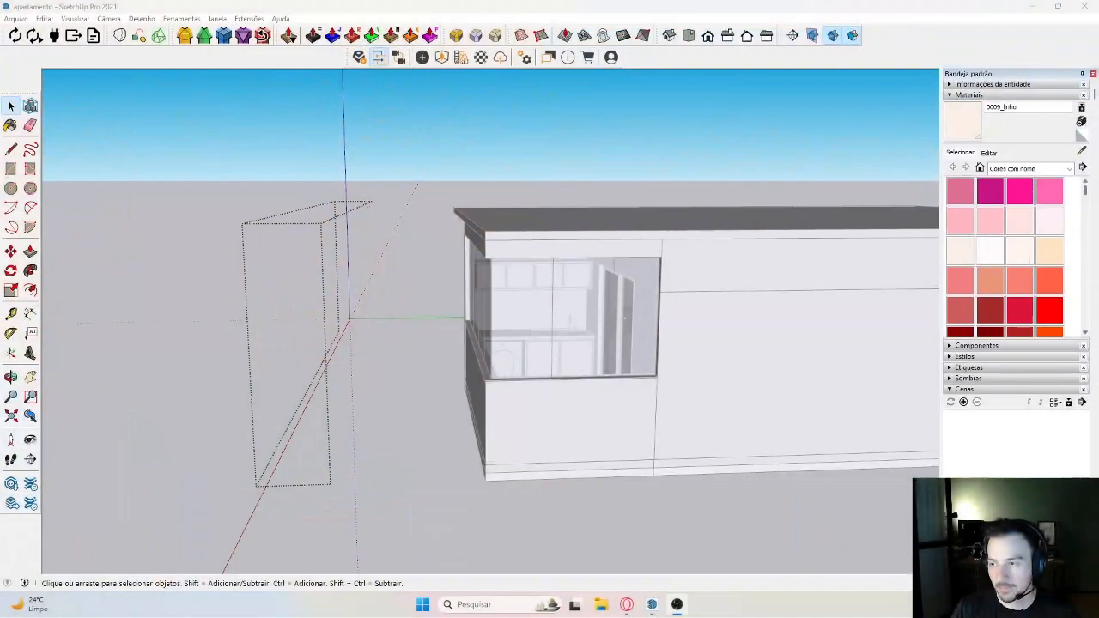
- Switch to the Enscape window and examine the night render of the dining area and kitchen from closer up
mouse_move(651, 604)
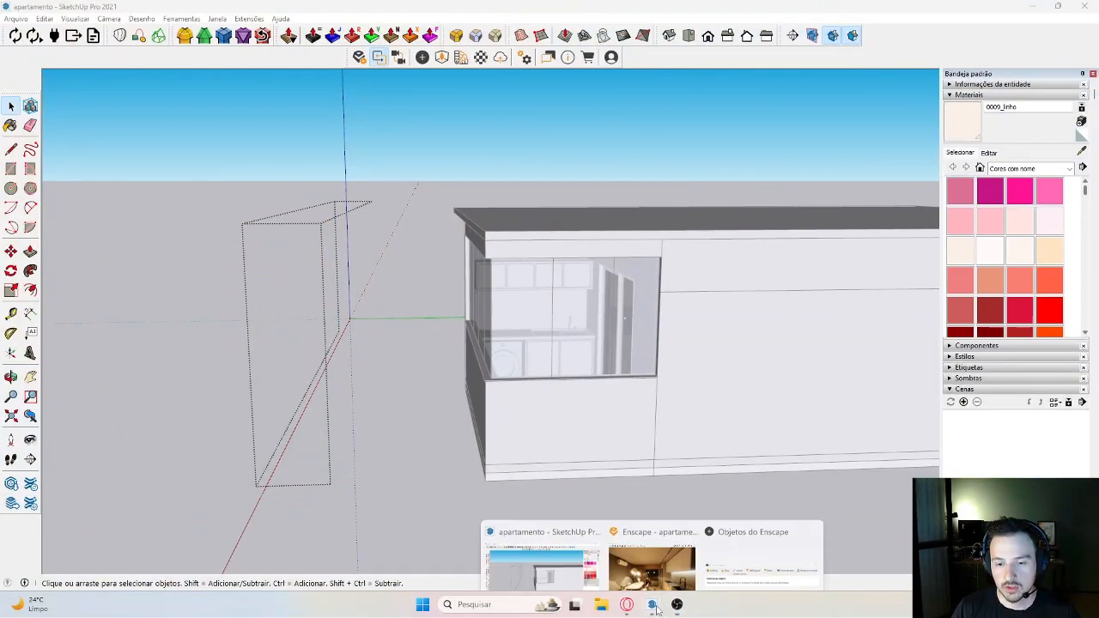
click(692, 558)
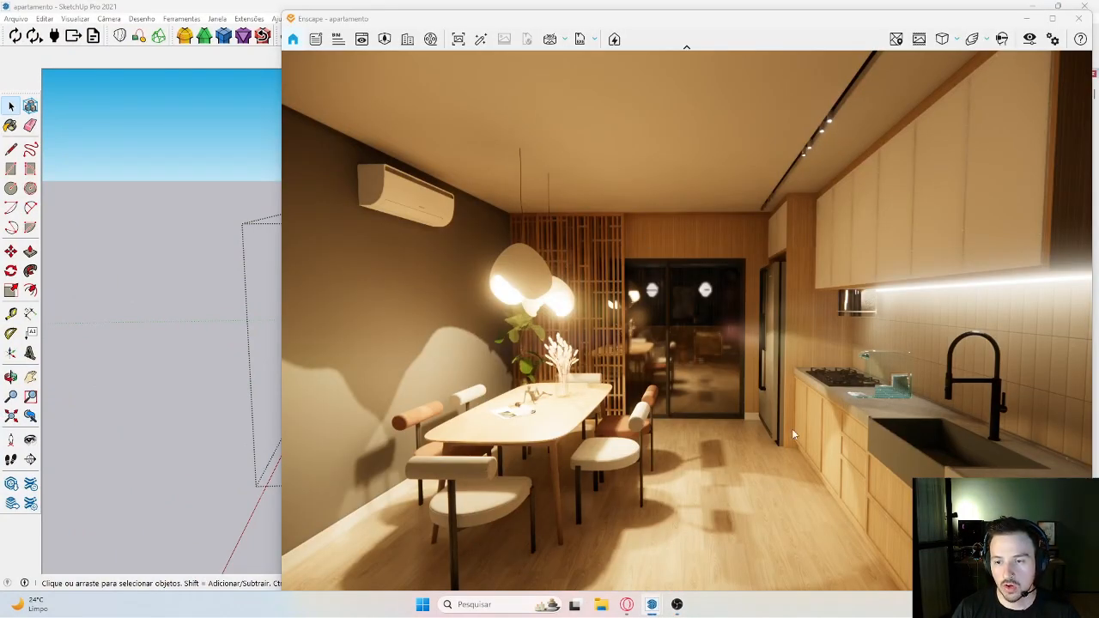
scroll(870, 411, up, 2)
scroll(953, 406, down, 1)
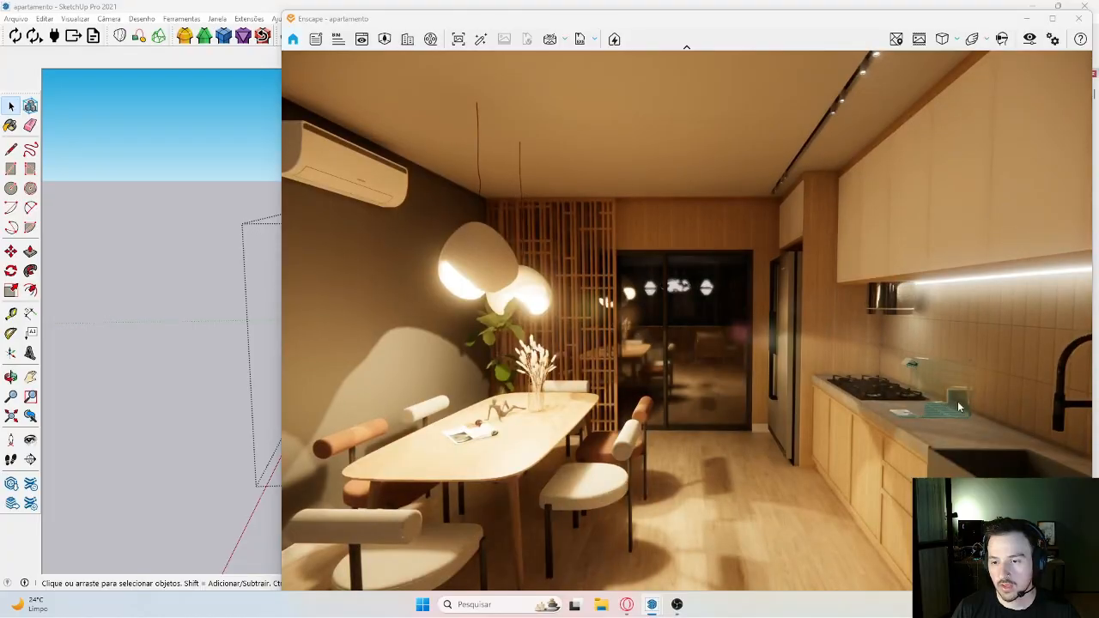
scroll(962, 411, up, 1)
scroll(966, 415, down, 2)
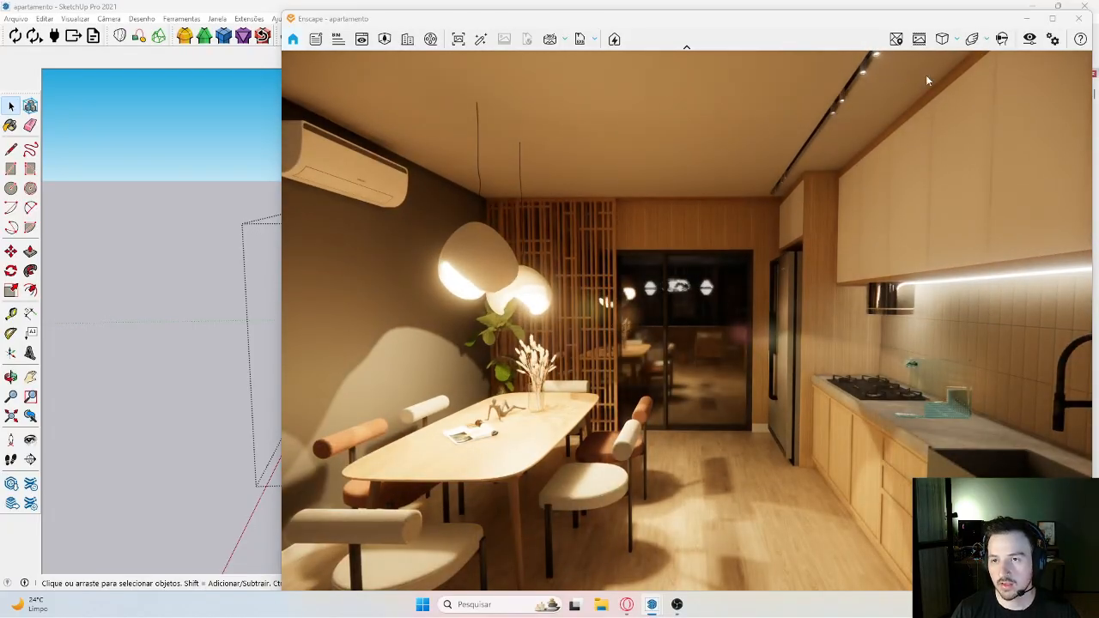
- Open Enscape's visual settings and turn automatic exposure off and back on to compare the render's brightness
click(1029, 40)
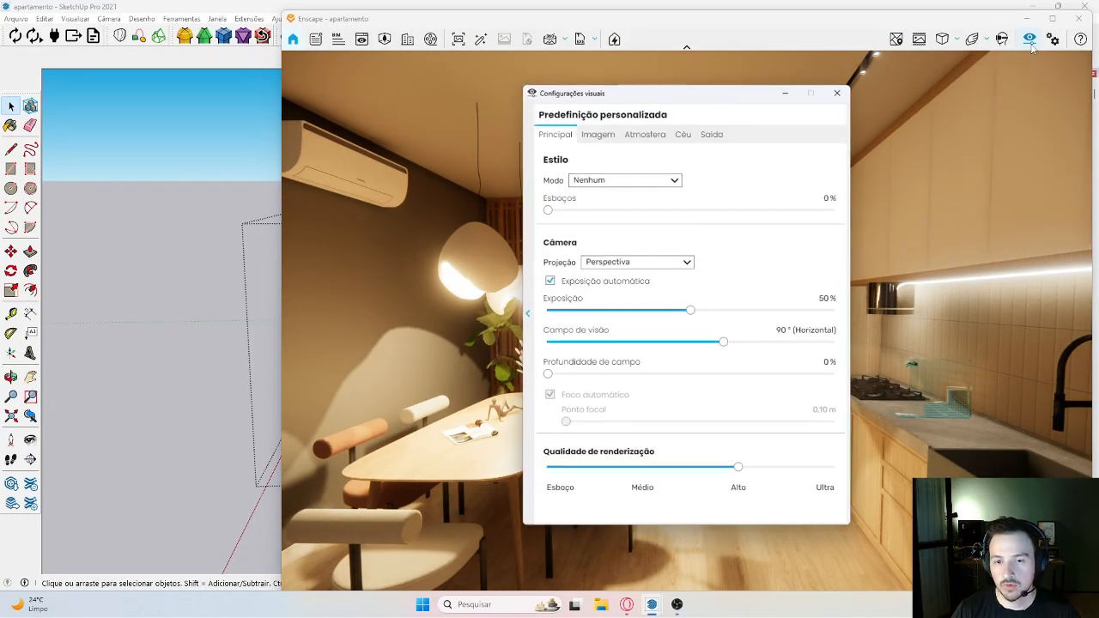
click(549, 283)
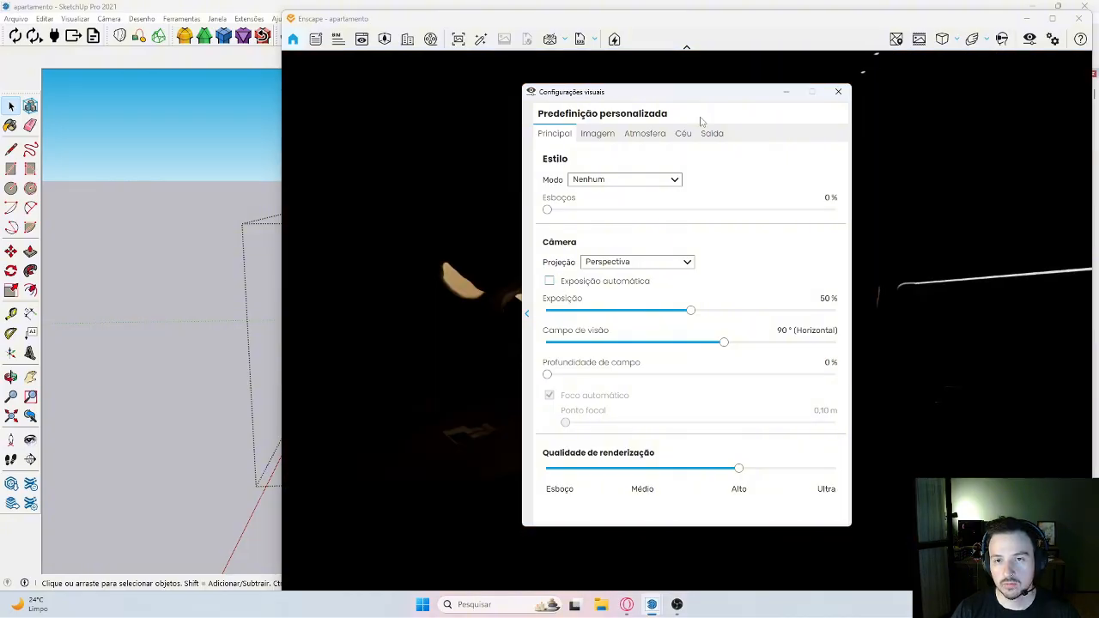
drag(712, 92, 281, 82)
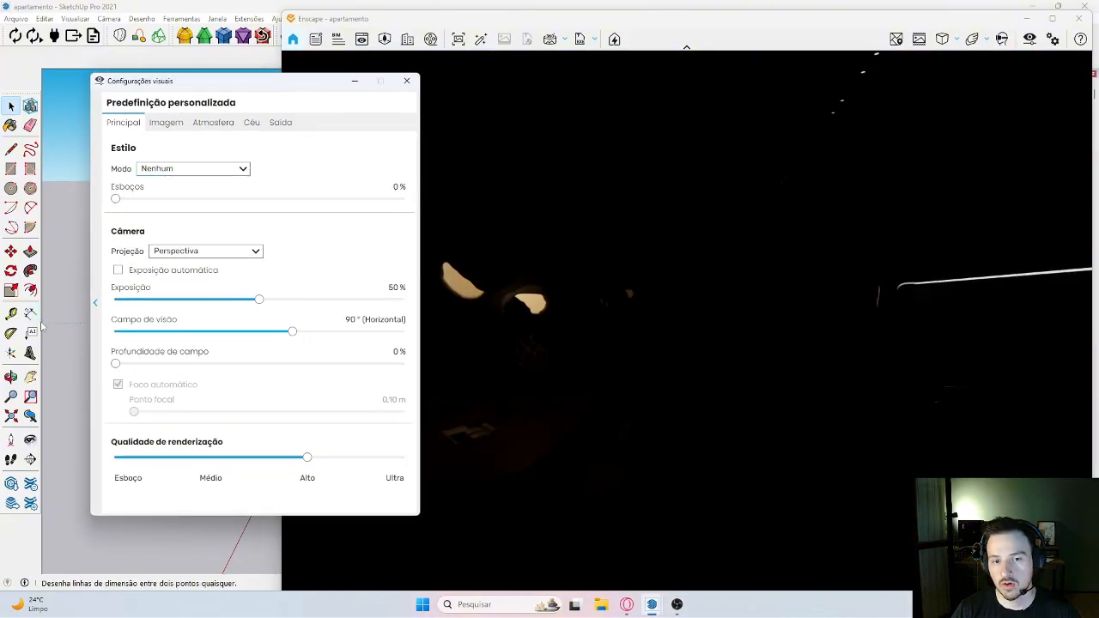
click(117, 270)
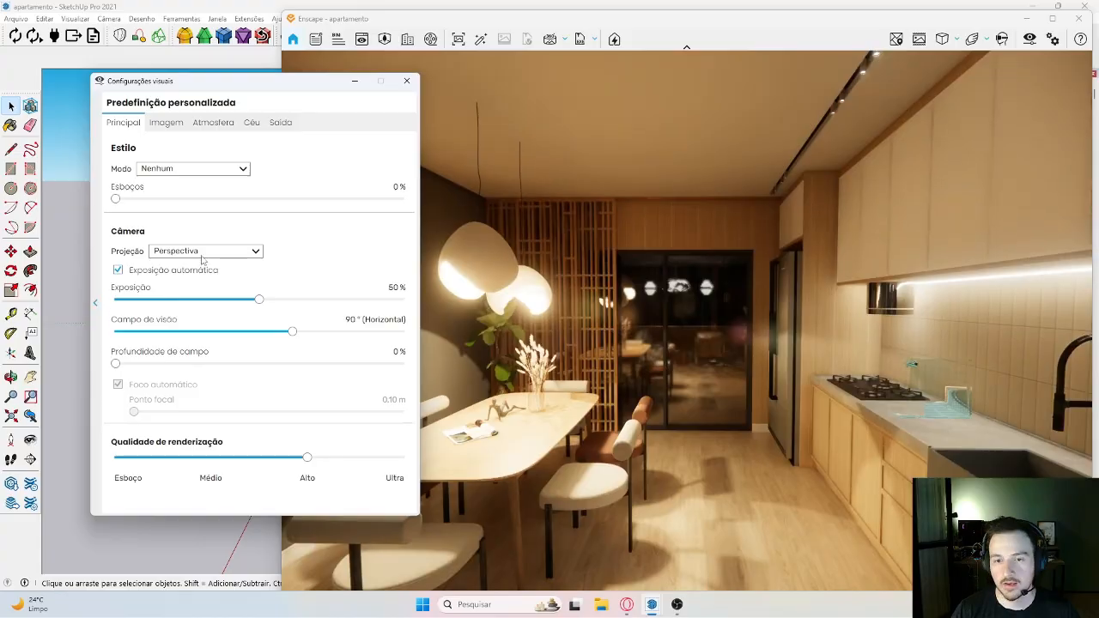
drag(284, 94, 530, 105)
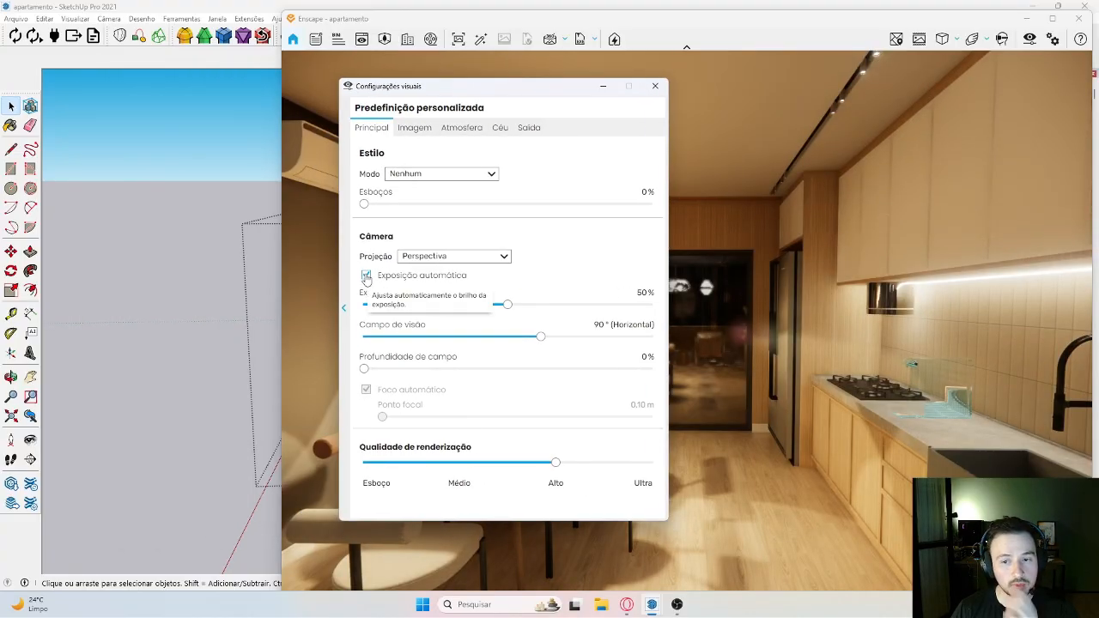
- Turn off automatic exposure in Enscape's visual settings and minimize the settings window
click(367, 276)
click(603, 86)
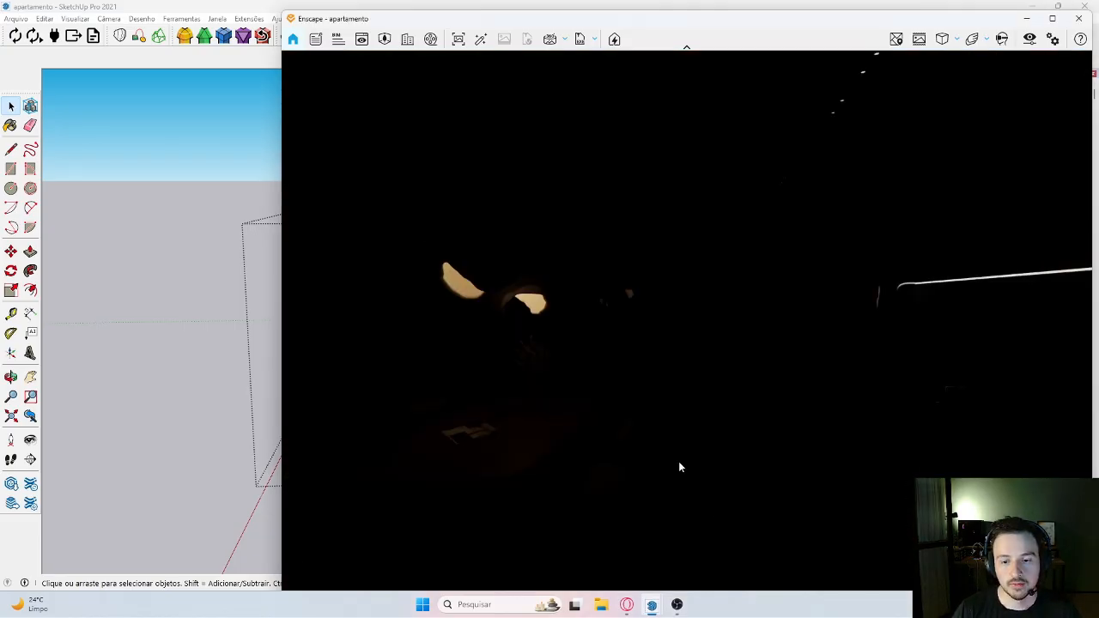
- Switch back to SketchUp and leave the editing of the hidden light group
click(223, 408)
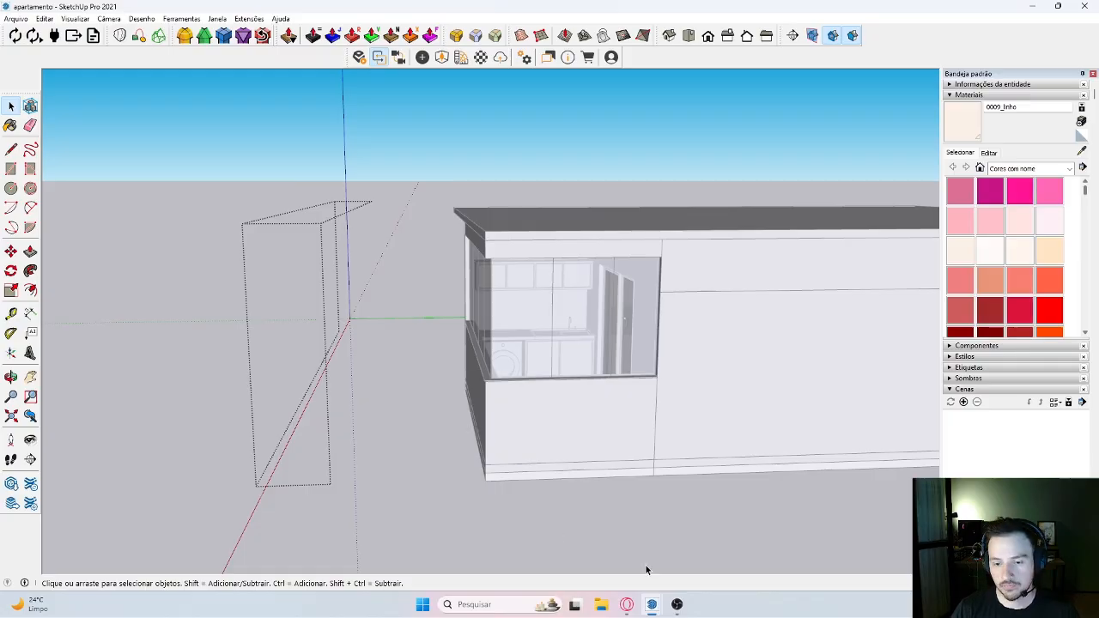
mouse_move(652, 607)
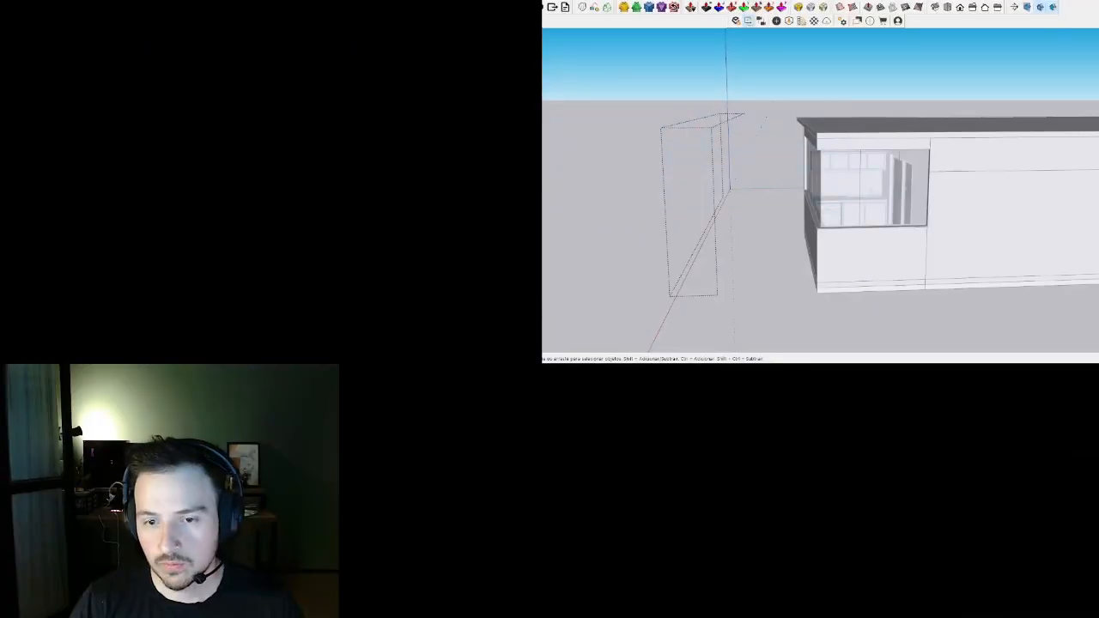
click(667, 522)
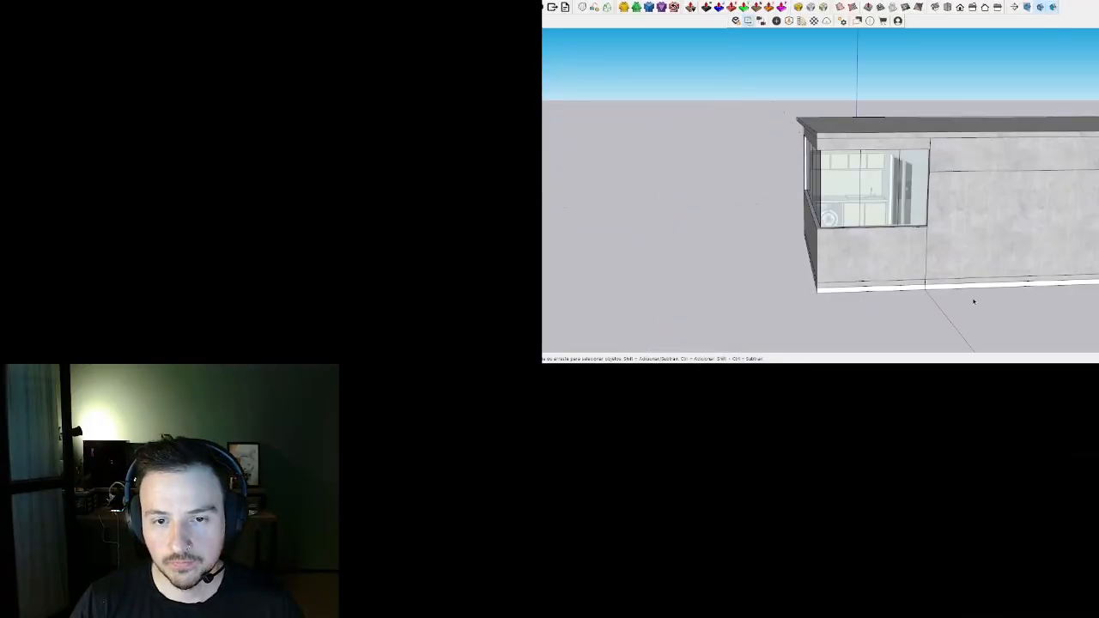
middle_drag(951, 299, 940, 299)
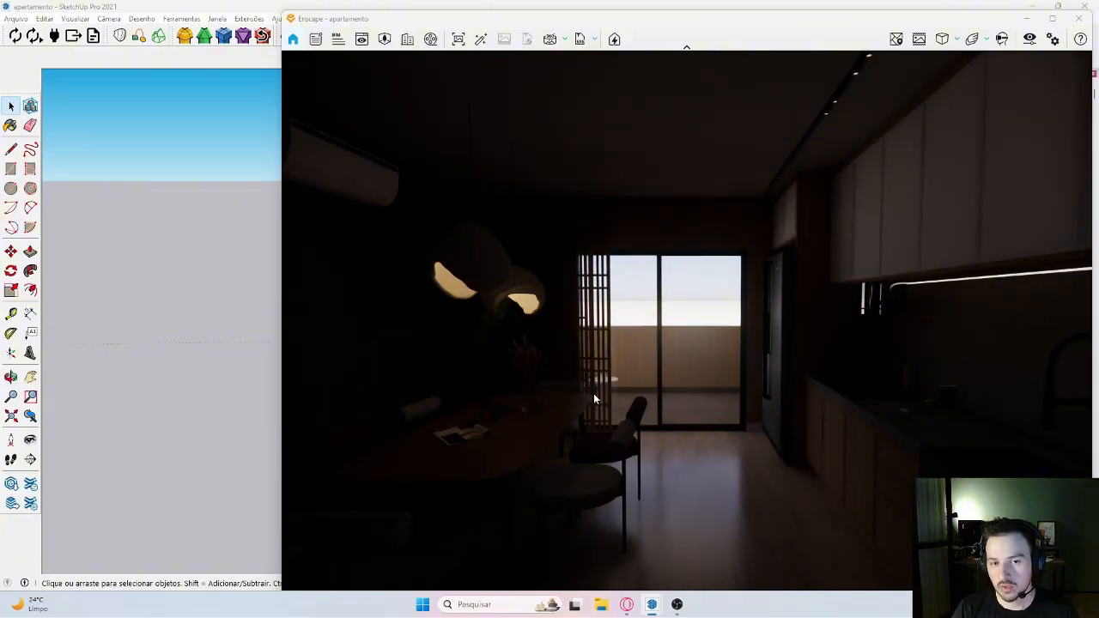
- Bring back the hidden light rows in SketchUp, leave their group, and return to the Enscape render
click(231, 348)
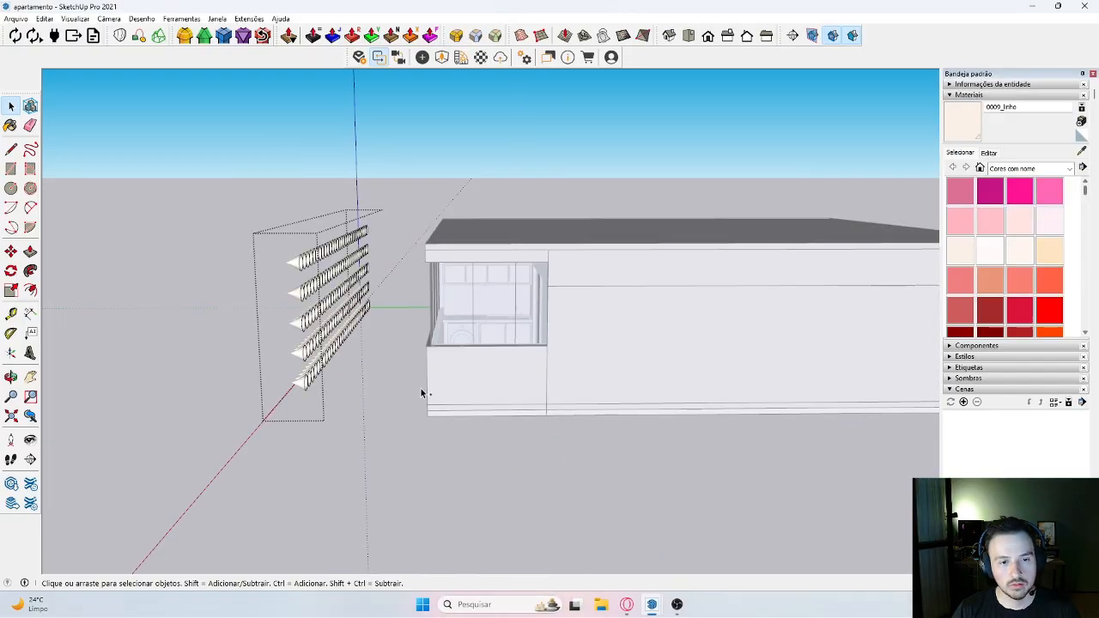
middle_drag(421, 392, 450, 443)
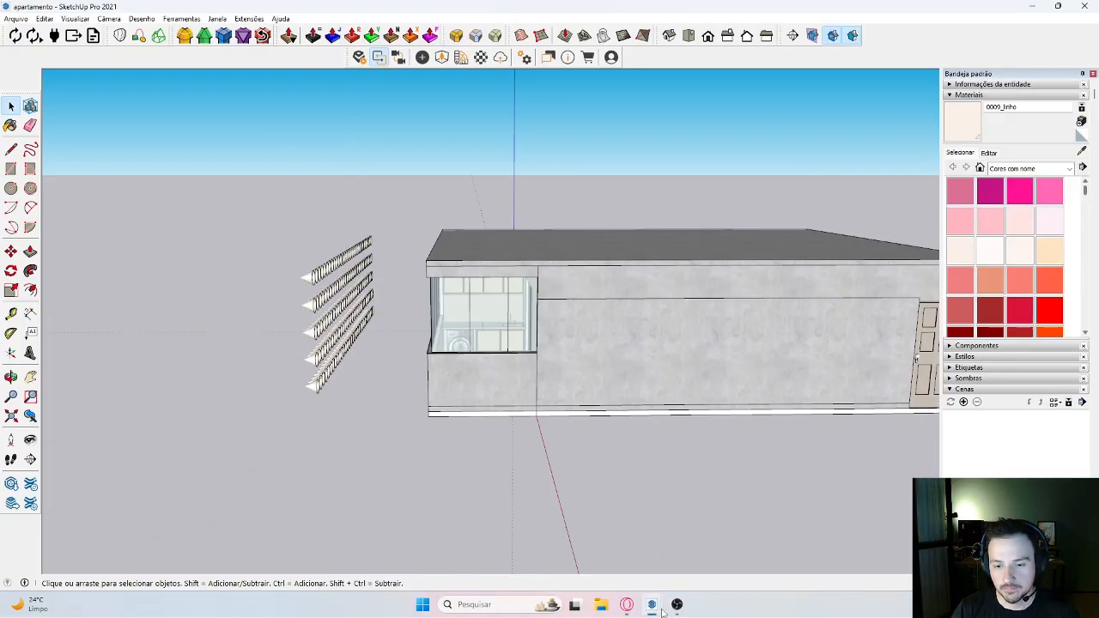
mouse_move(662, 611)
click(674, 539)
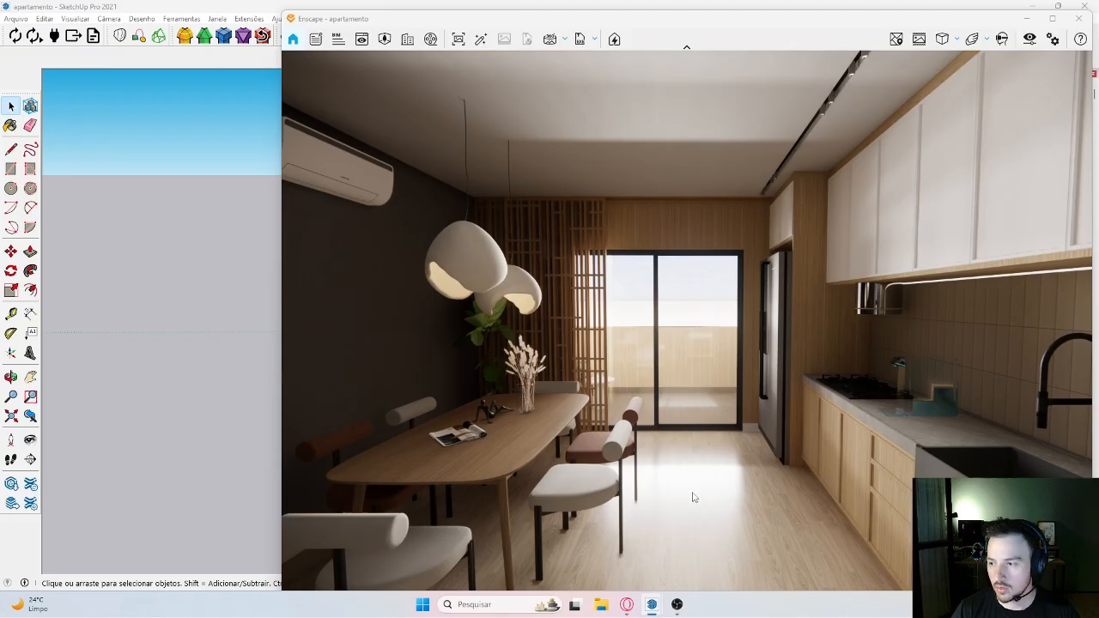
- Examine the daylight render of the dining area and of the living room facing the slatted wood wall
middle_drag(623, 455, 673, 432)
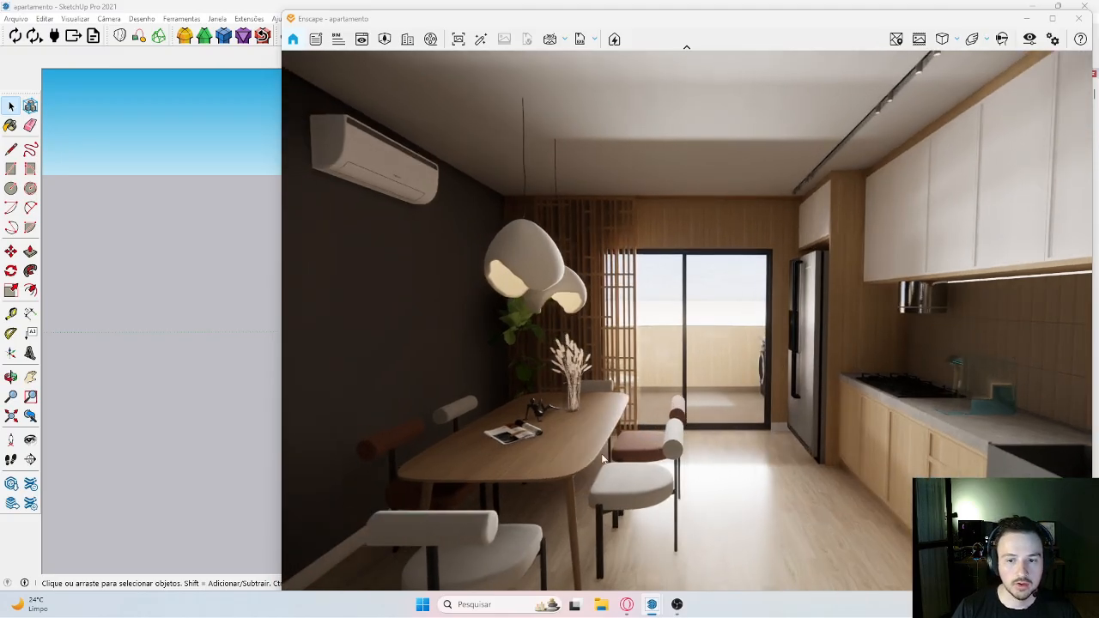
scroll(672, 432, down, 1)
drag(673, 433, 865, 364)
key(w)
key(s)
key(q)
key(s)
key(w)
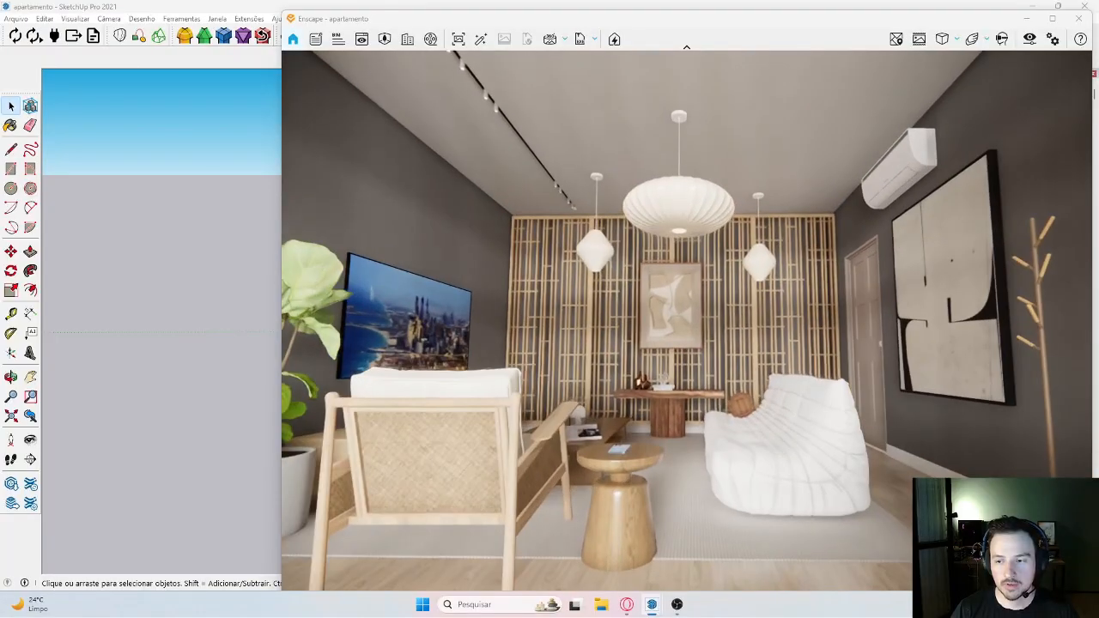
key(s)
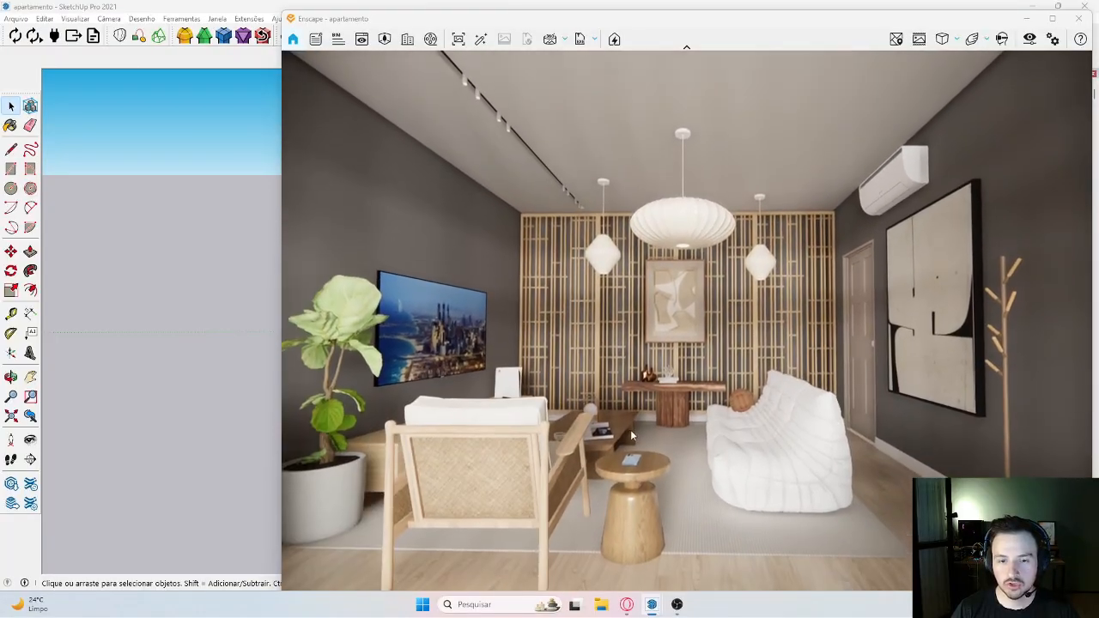
- Delete the spot light wall to compare the living room render without it, and undo the deletion
click(232, 411)
click(311, 341)
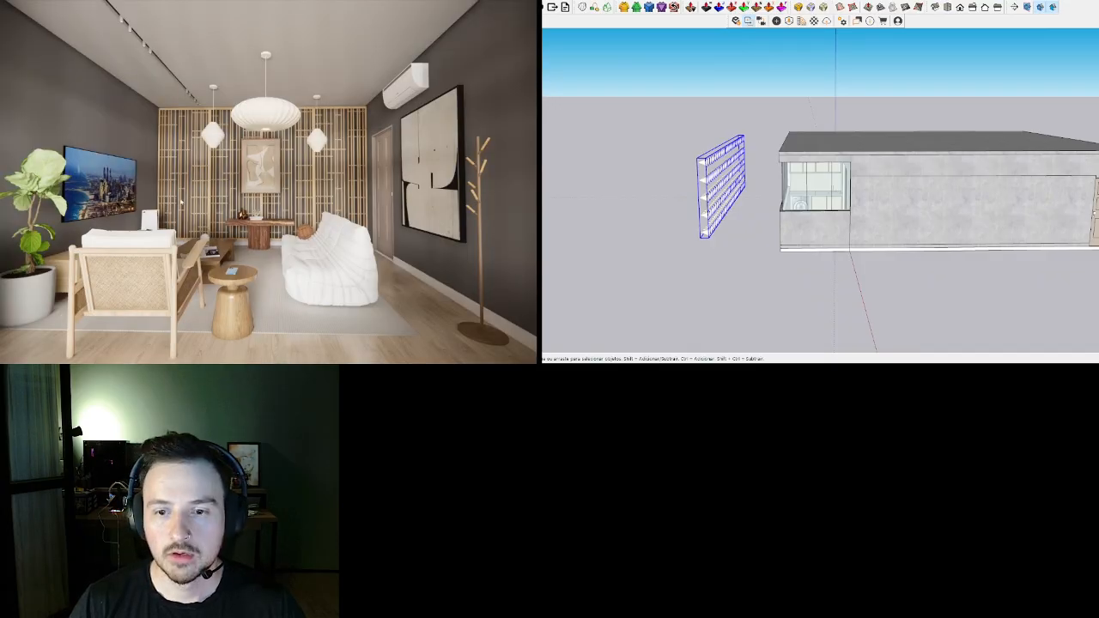
click(664, 207)
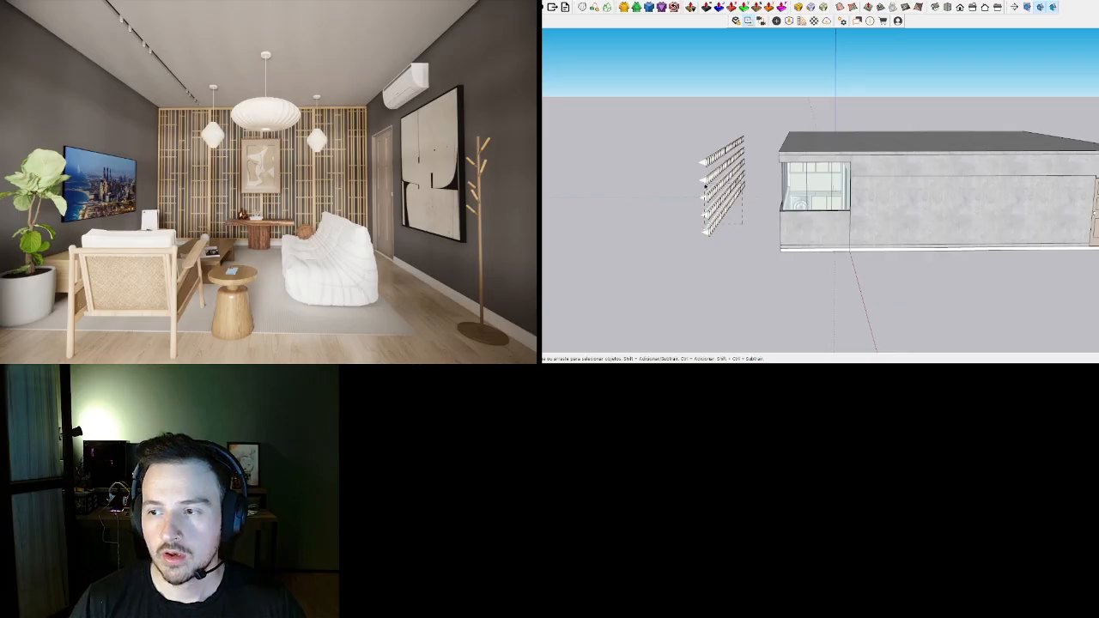
click(731, 210)
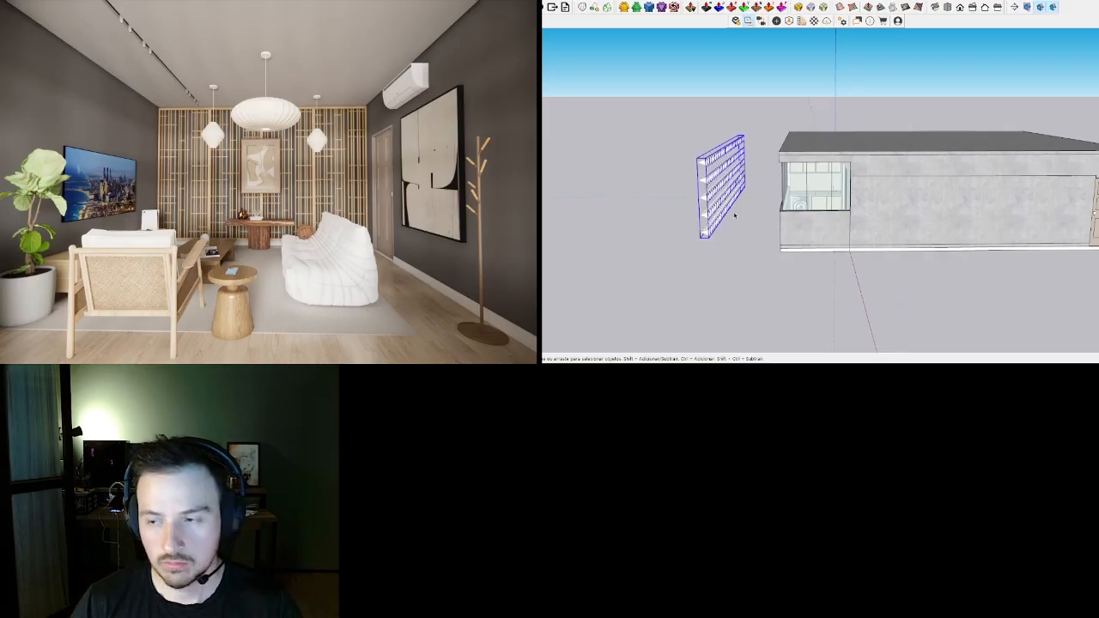
key(Delete)
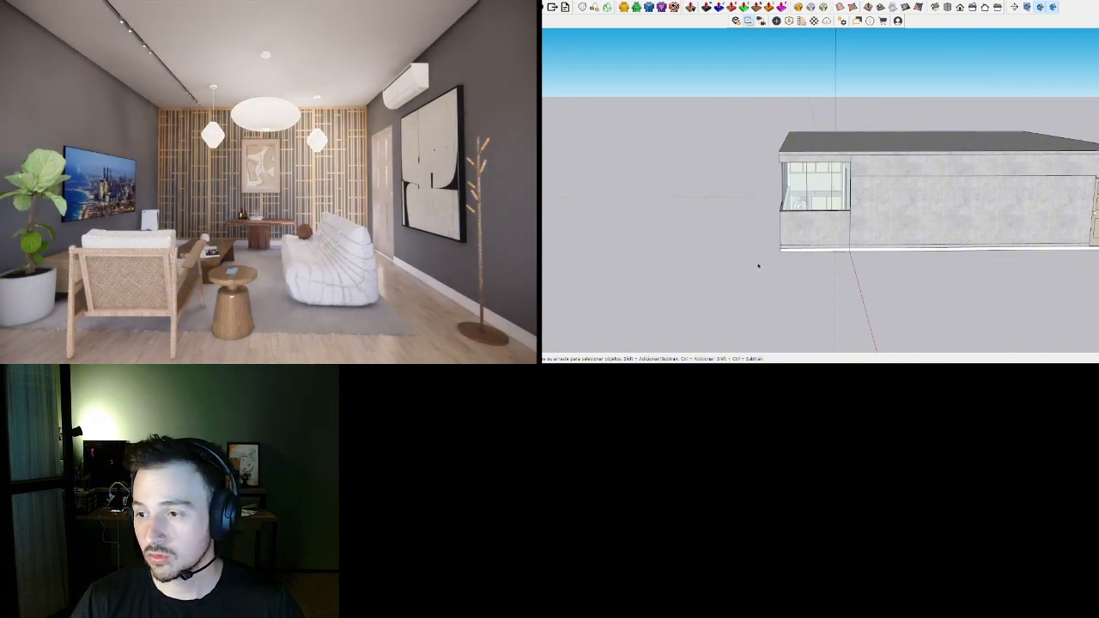
key(ctrl+z)
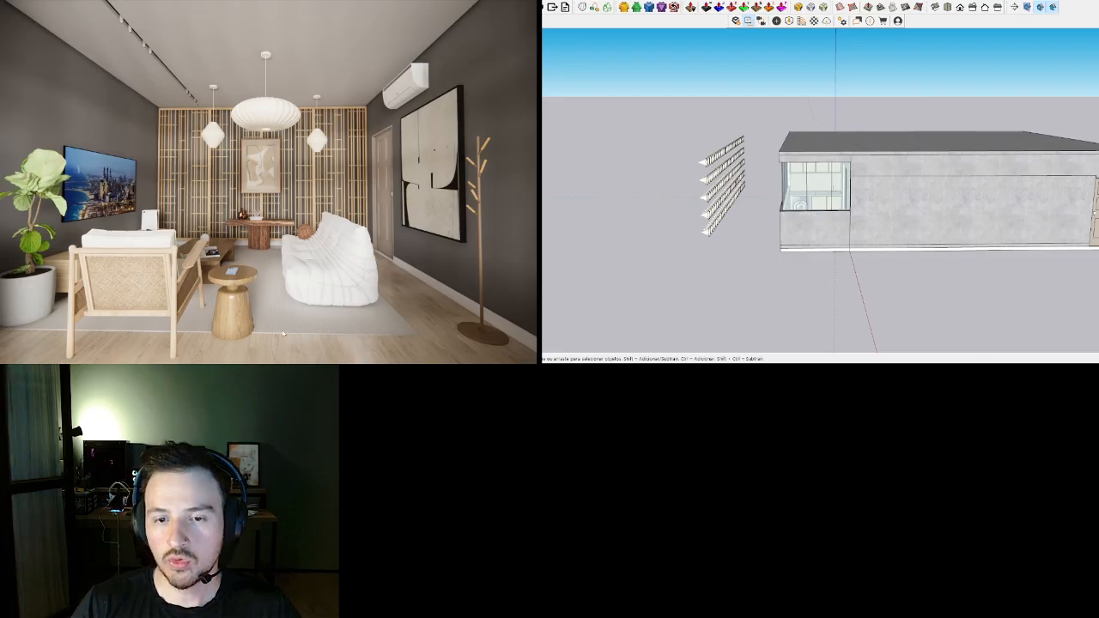
- Compare a close view of the sofa and side table with and without the spot light wall, undoing its deletion
key(d)
key(w)
drag(288, 231, 288, 300)
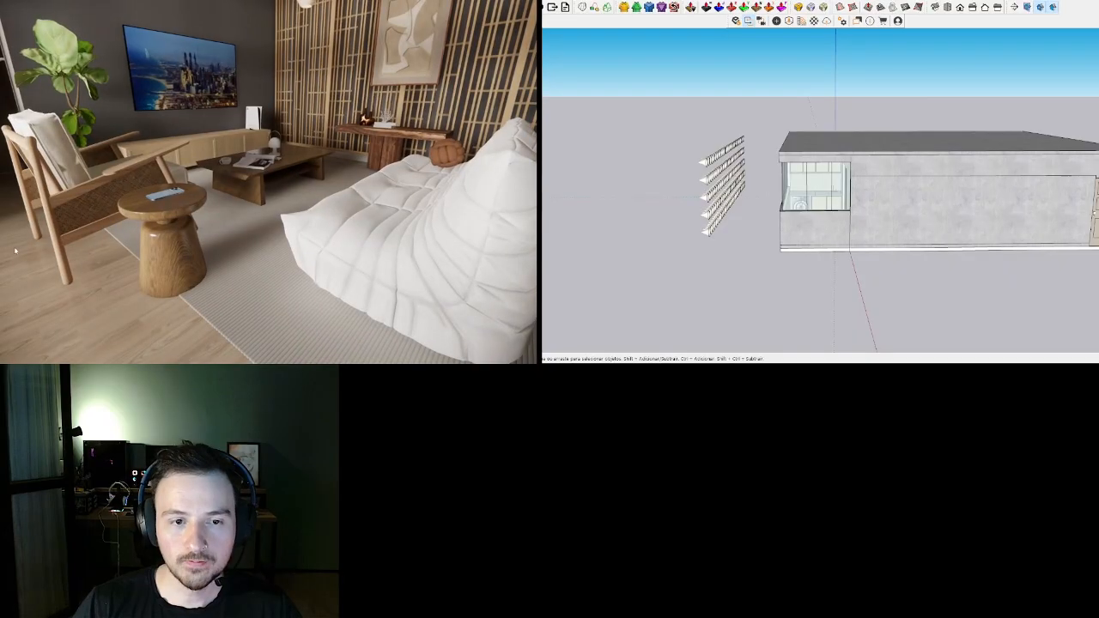
click(718, 227)
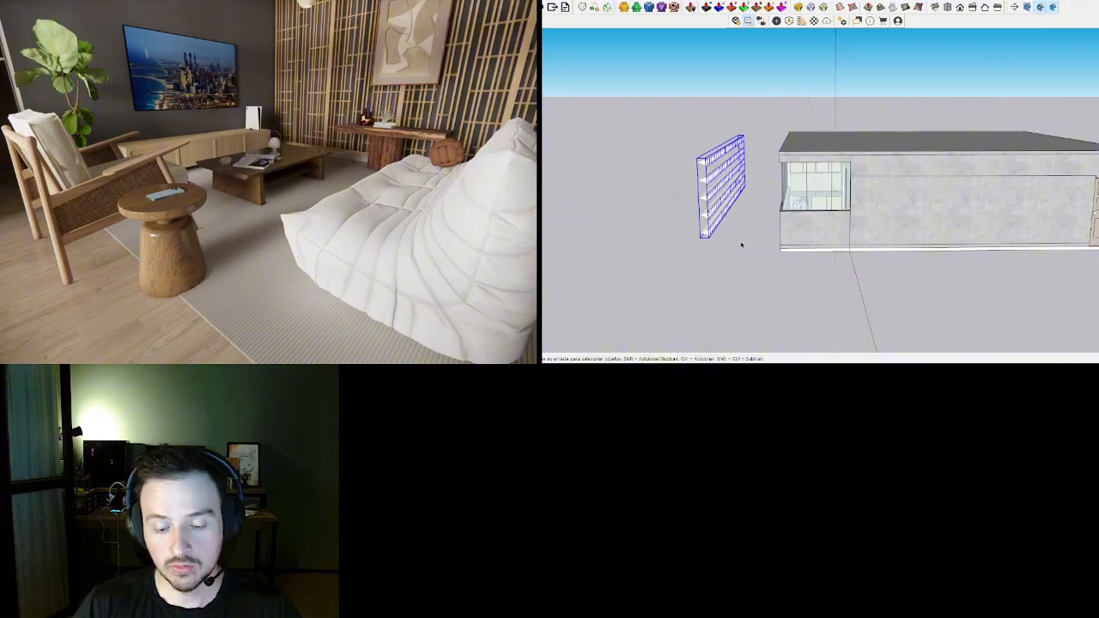
key(Delete)
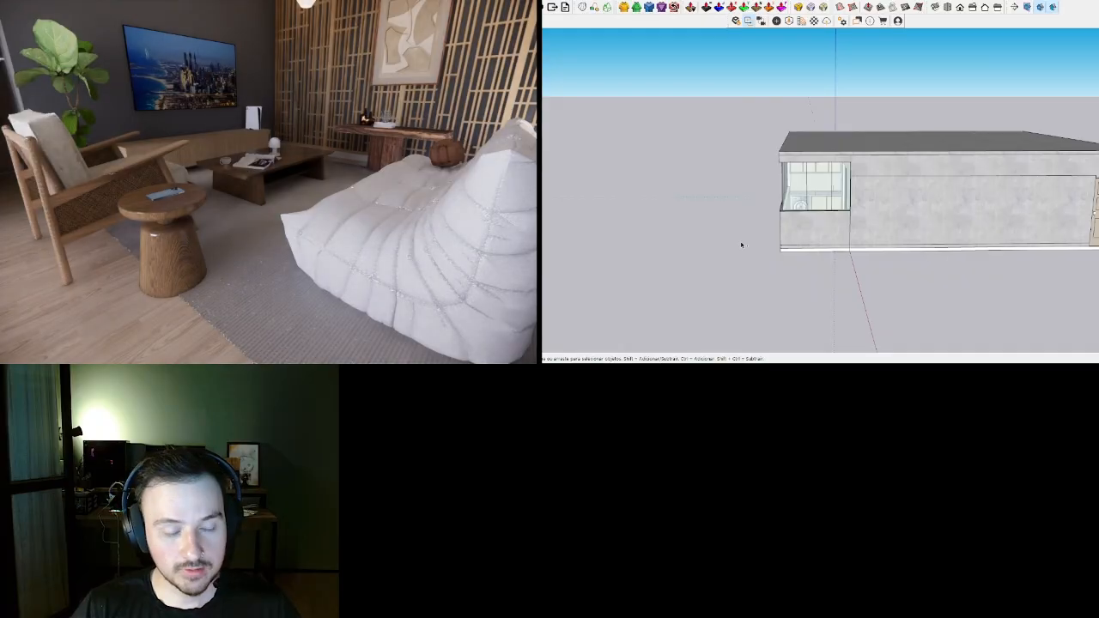
key(ctrl+z)
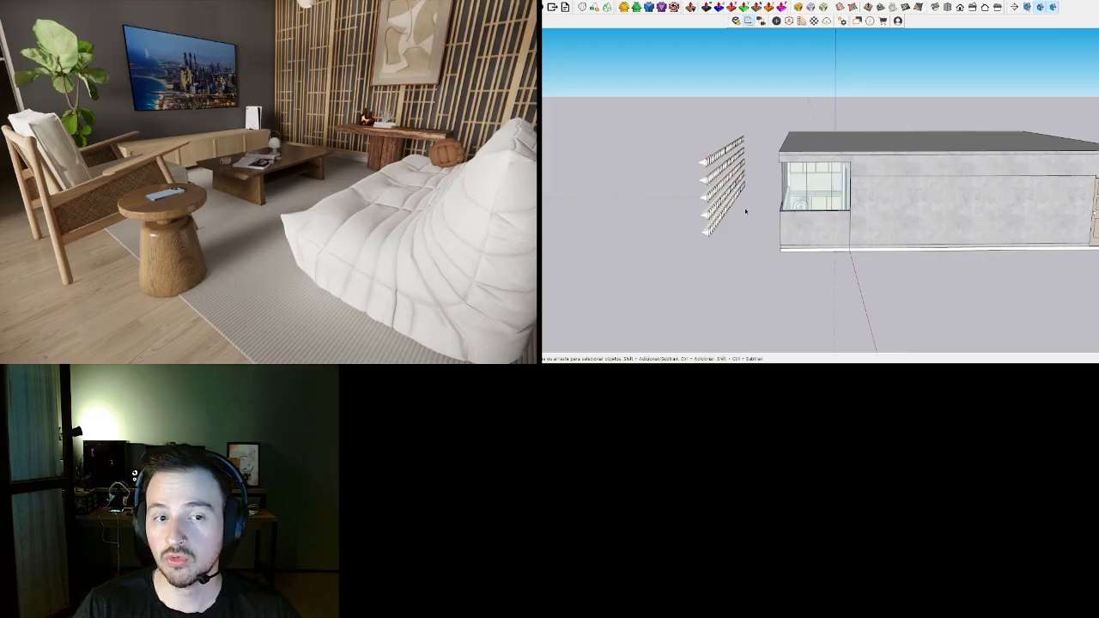
- Place an Enscape spot light at the upper corner of the tall wood panel beside the refrigerator's overhead cabinet
click(710, 235)
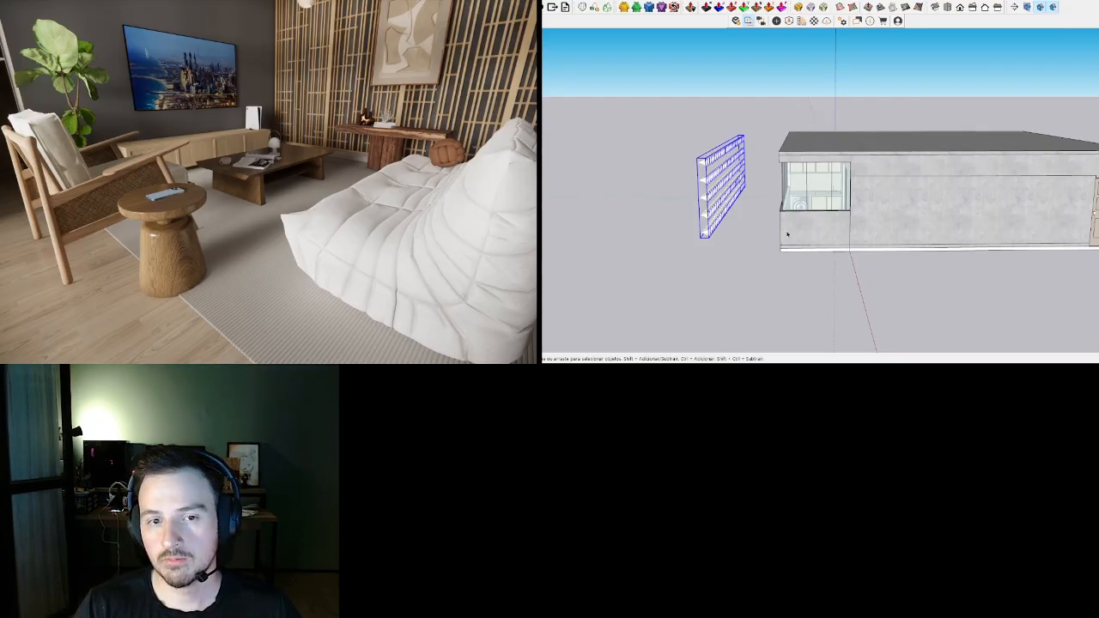
scroll(900, 240, up, 1)
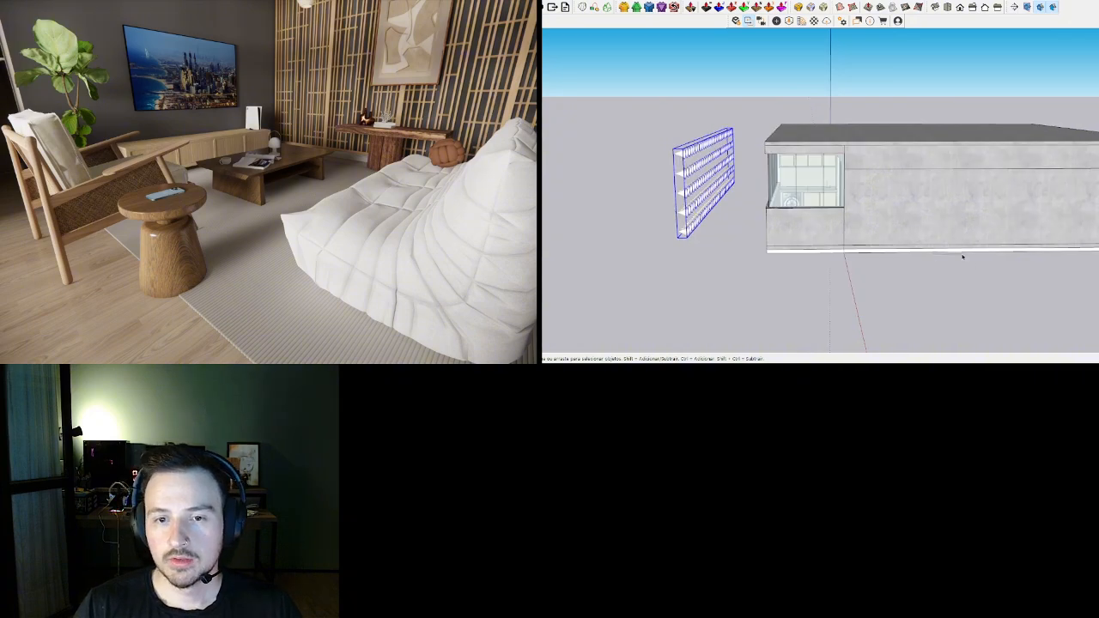
click(963, 256)
mouse_move(960, 259)
middle_down()
mouse_move(933, 267)
mouse_move(836, 250)
middle_up()
scroll(915, 236, up, 4)
mouse_move(927, 225)
middle_down()
mouse_move(751, 220)
mouse_move(787, 211)
middle_up()
scroll(901, 190, up, 3)
mouse_move(900, 190)
middle_down()
mouse_move(799, 186)
mouse_move(762, 204)
mouse_move(725, 194)
mouse_move(803, 202)
mouse_move(890, 190)
mouse_move(826, 200)
middle_up()
scroll(814, 182, up, 6)
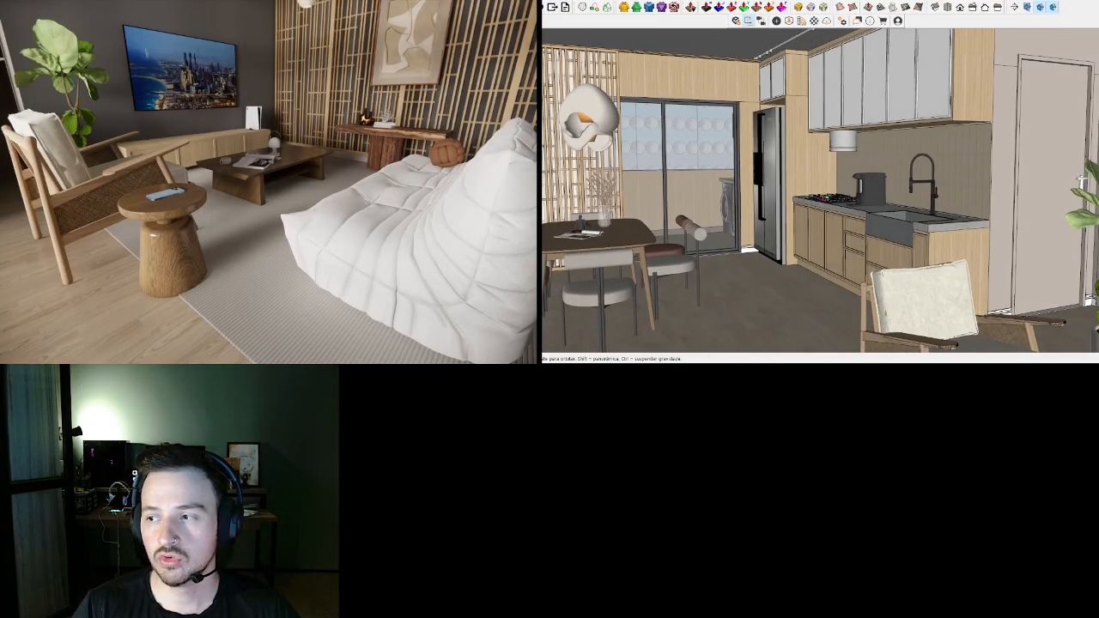
scroll(793, 149, up, 6)
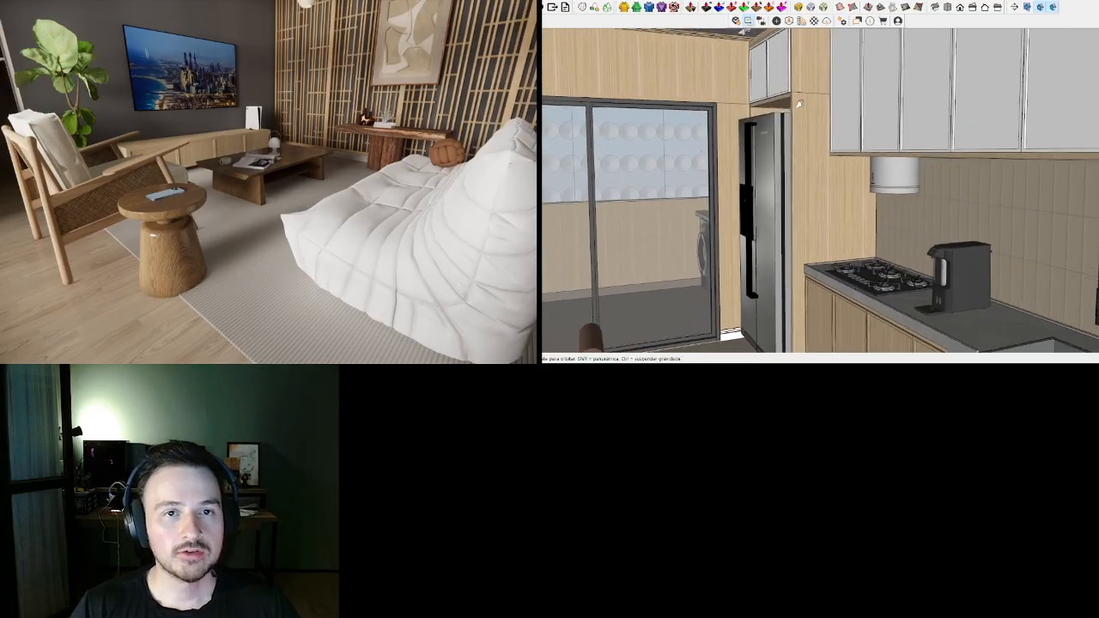
scroll(797, 82, up, 5)
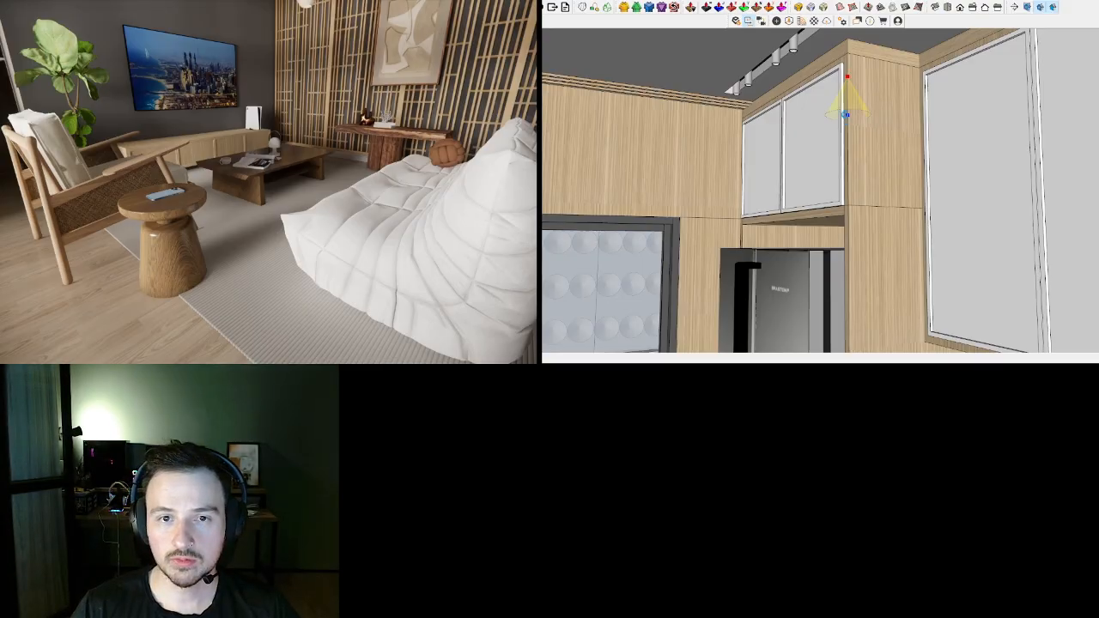
click(846, 101)
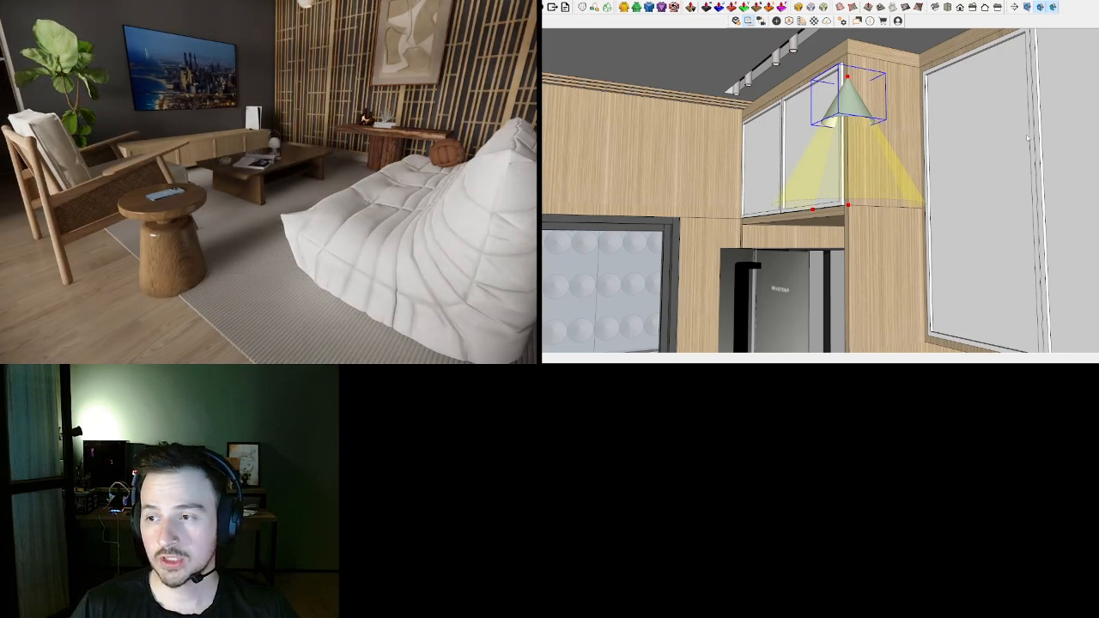
scroll(844, 80, up, 3)
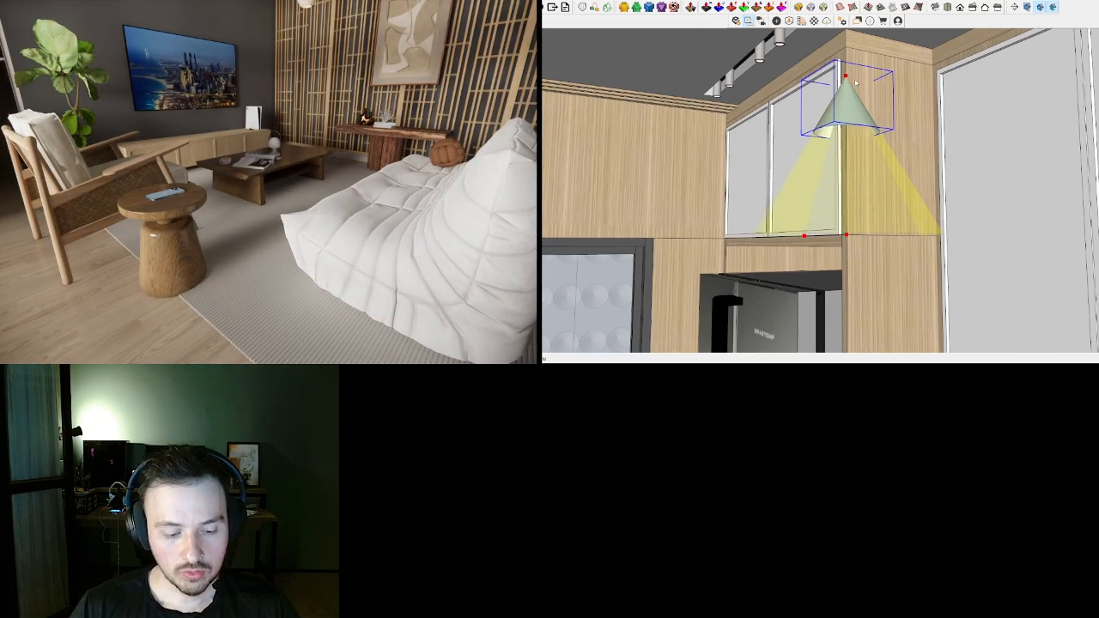
key(m)
click(845, 79)
scroll(827, 67, down, 1)
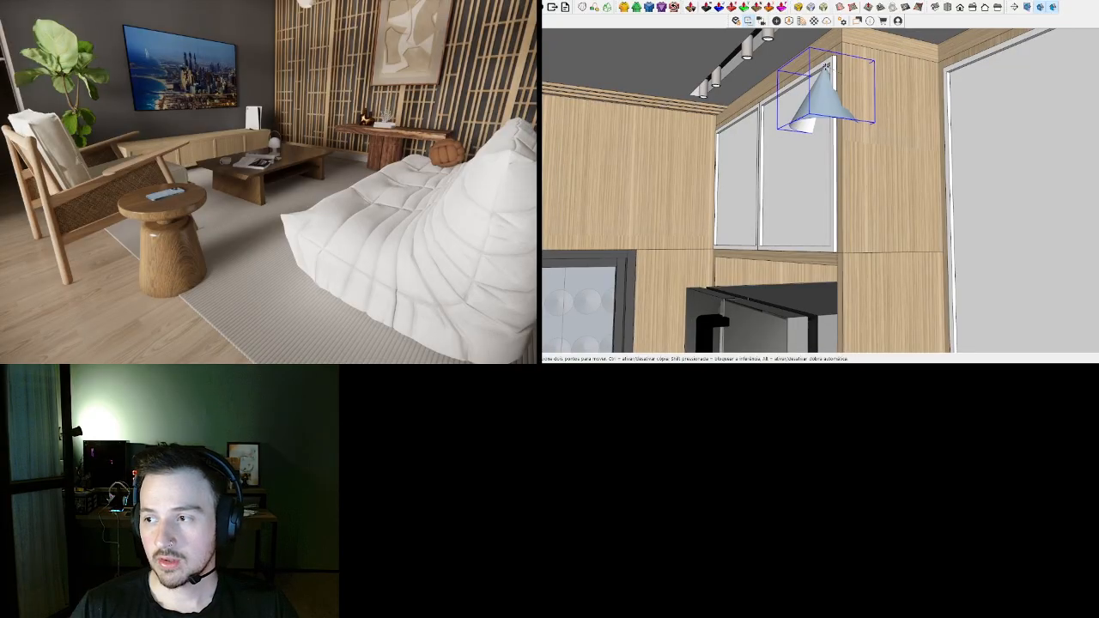
middle_drag(828, 72, 848, 98)
key(Escape)
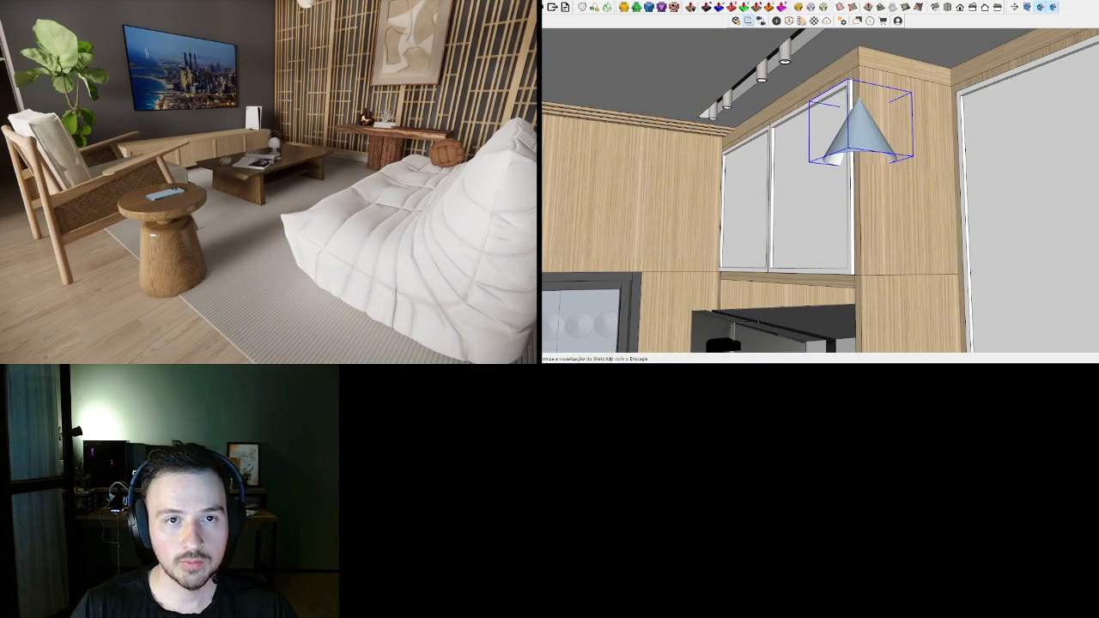
- Move the new spot light from the wood panel to below the nearest ceiling track fixture
key(m)
click(856, 101)
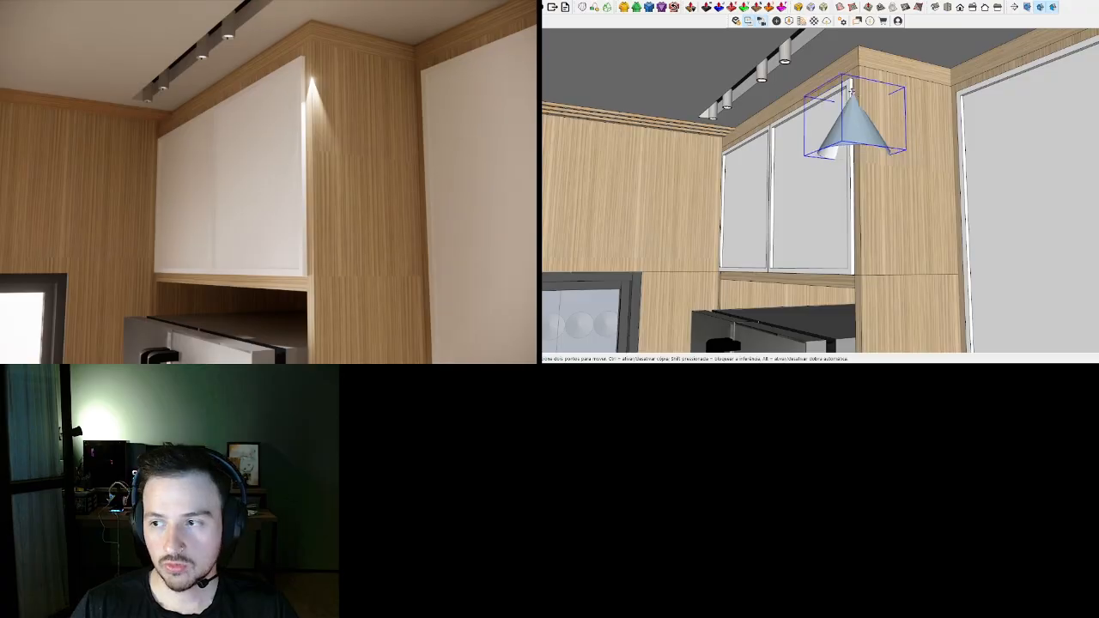
scroll(805, 69, up, 3)
scroll(792, 69, up, 3)
middle_drag(784, 111, 785, 68)
scroll(785, 68, up, 3)
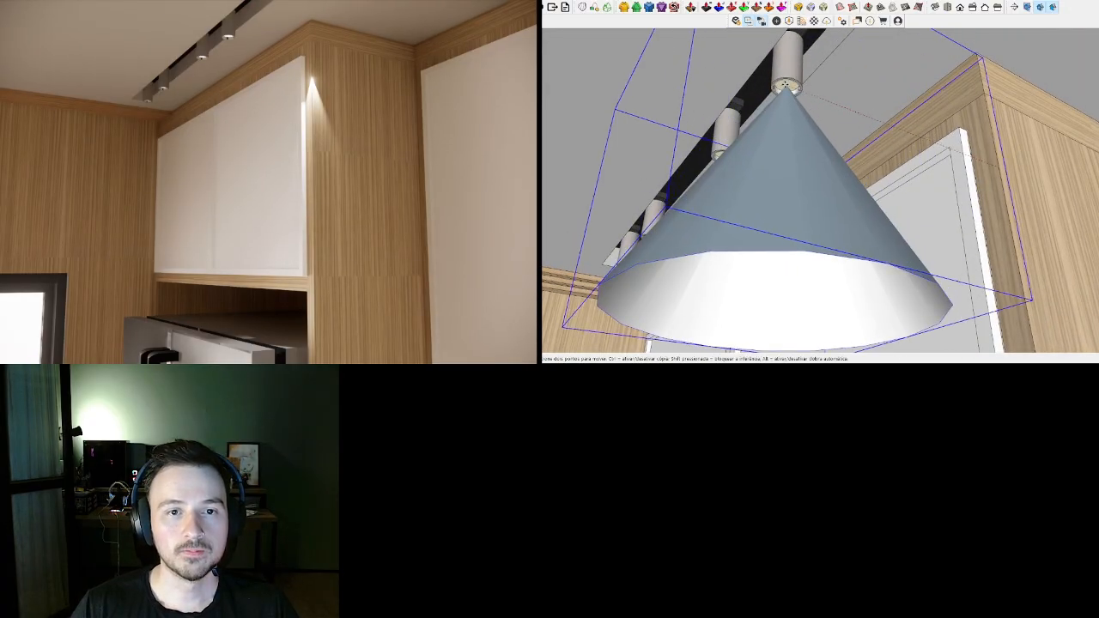
scroll(861, 107, down, 2)
middle_drag(861, 108, 874, 167)
scroll(876, 172, down, 2)
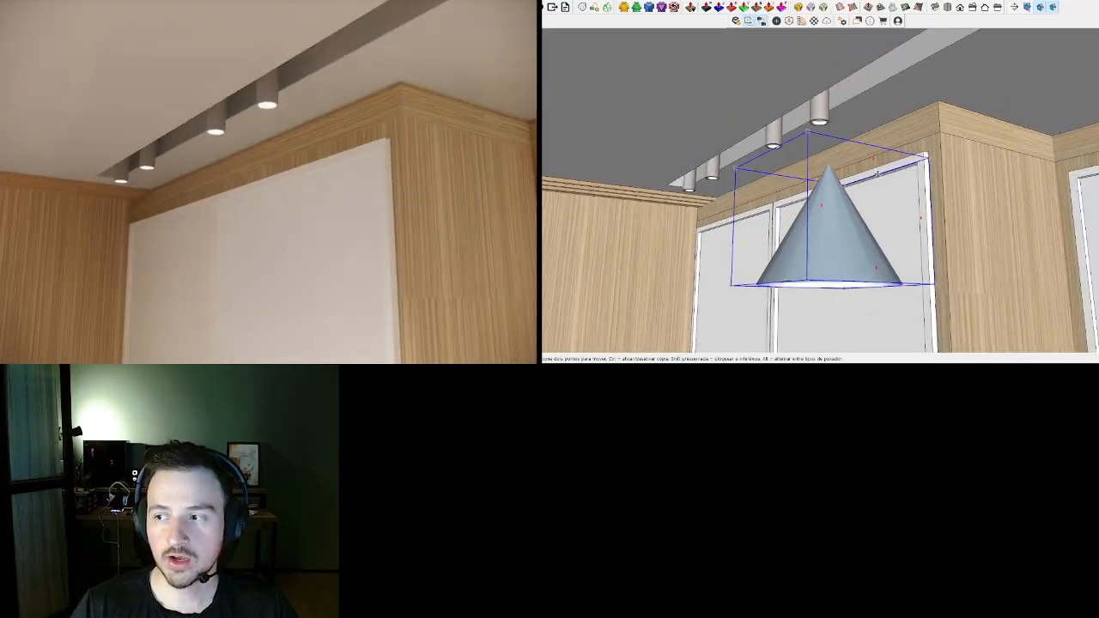
- Align the spot light's tip with the bottom opening of the ceiling track fixture
scroll(808, 97, up, 3)
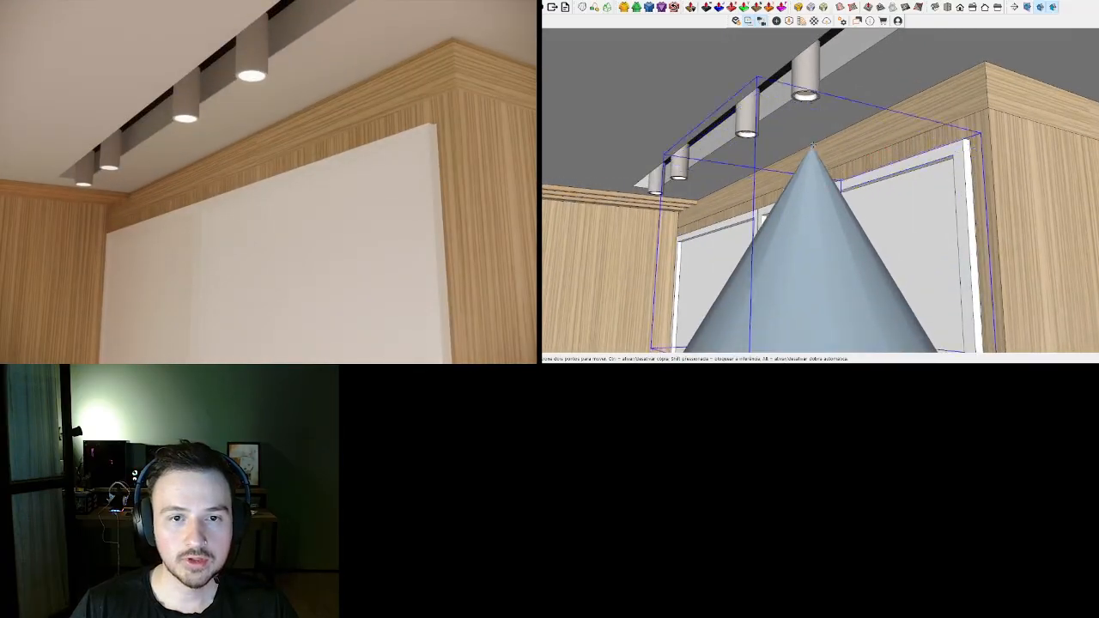
scroll(806, 91, up, 2)
middle_drag(806, 91, 946, 109)
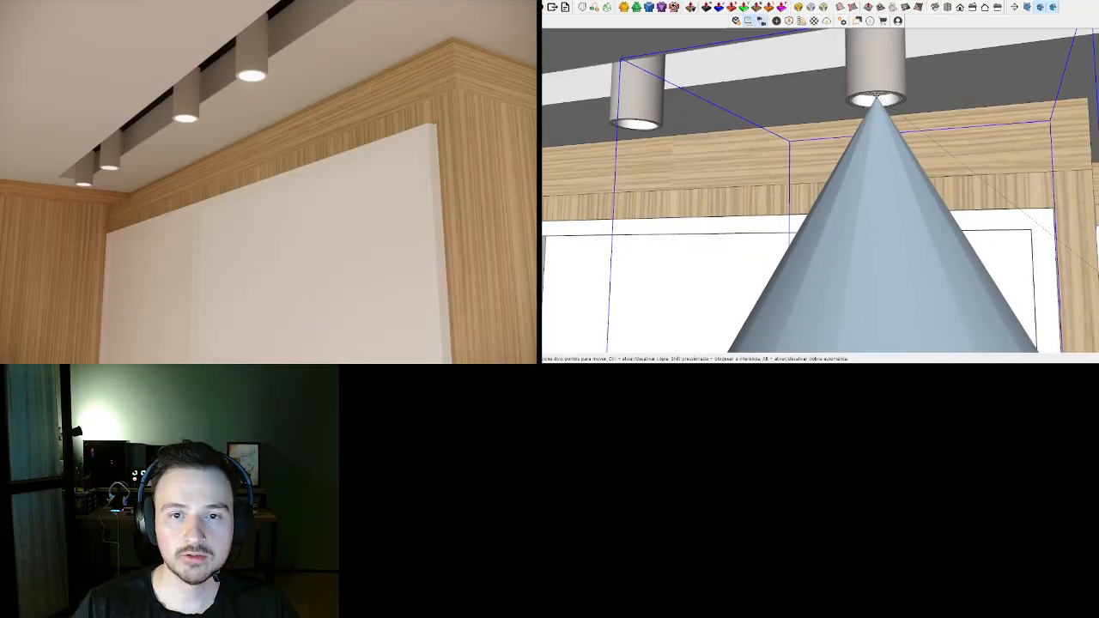
click(876, 92)
scroll(880, 99, down, 5)
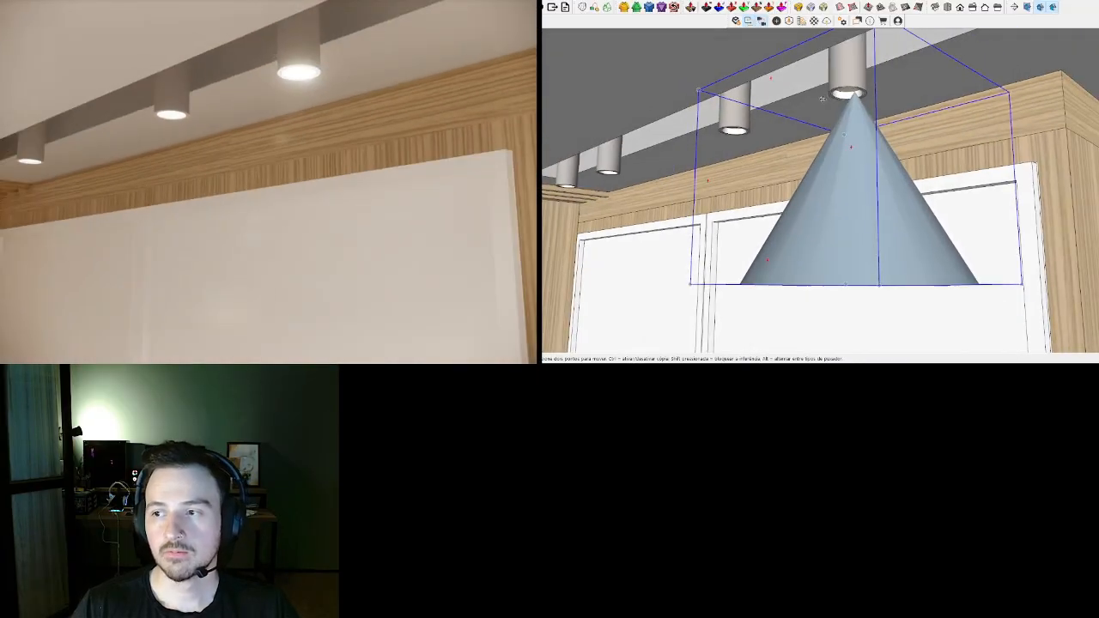
middle_drag(885, 112, 845, 101)
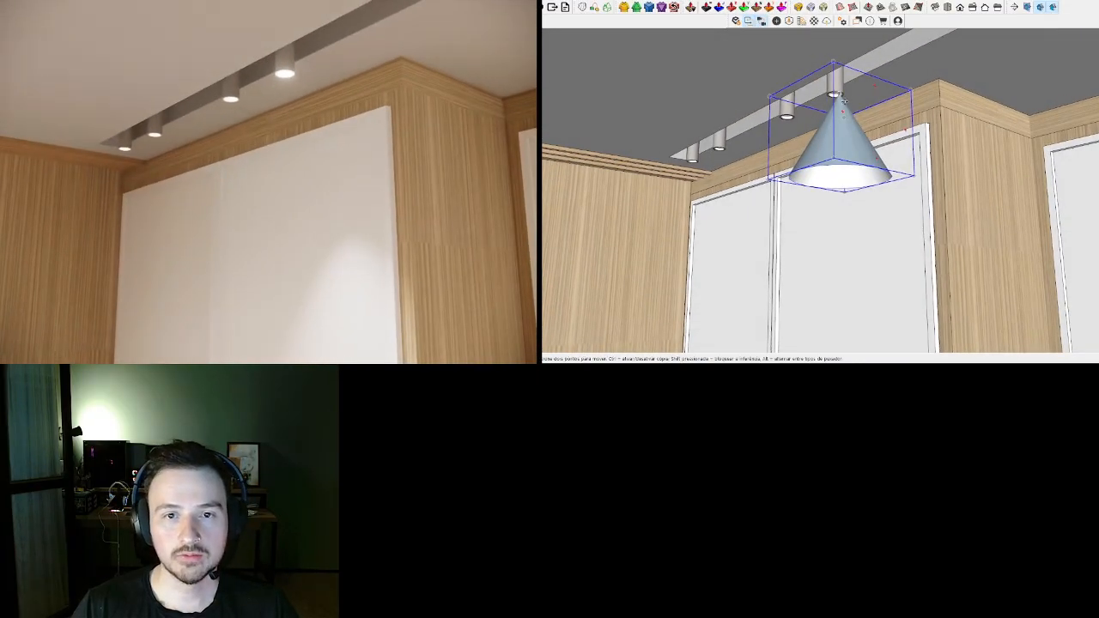
scroll(844, 100, up, 2)
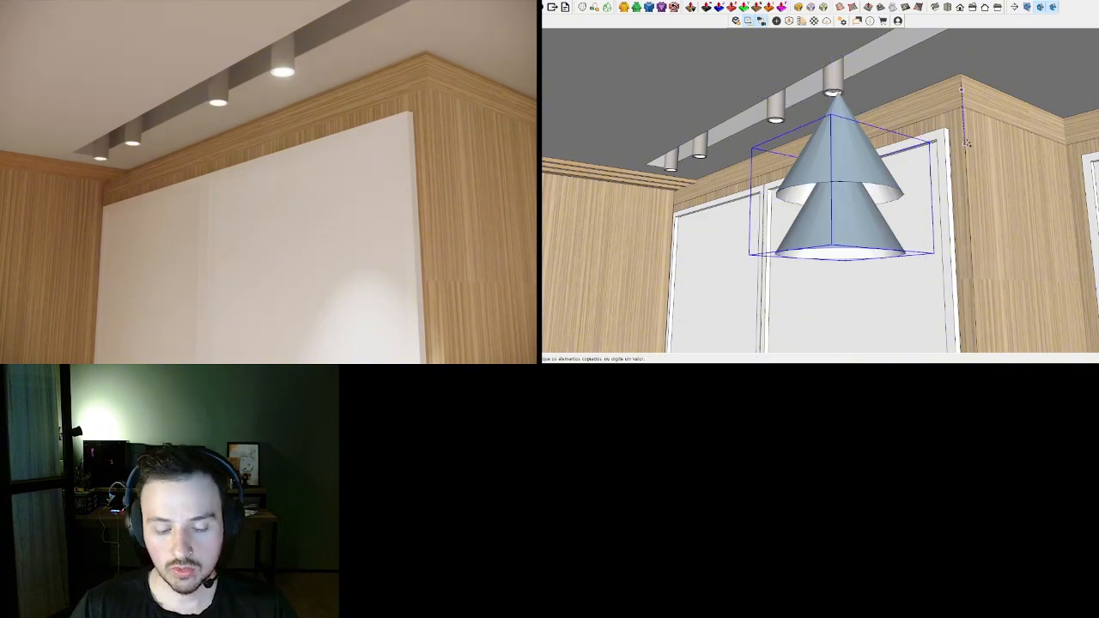
key(Escape)
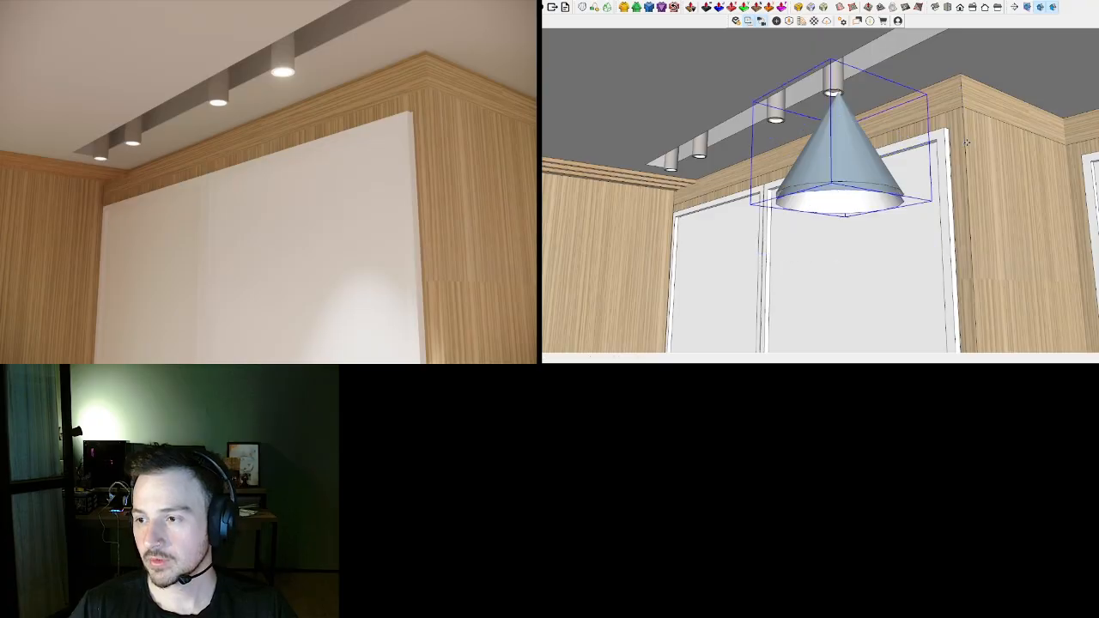
key(space)
- Examine the spot light's effect on the cabinet above the refrigerator, from close up and from across the kitchen
scroll(883, 173, down, 2)
middle_drag(883, 172, 861, 157)
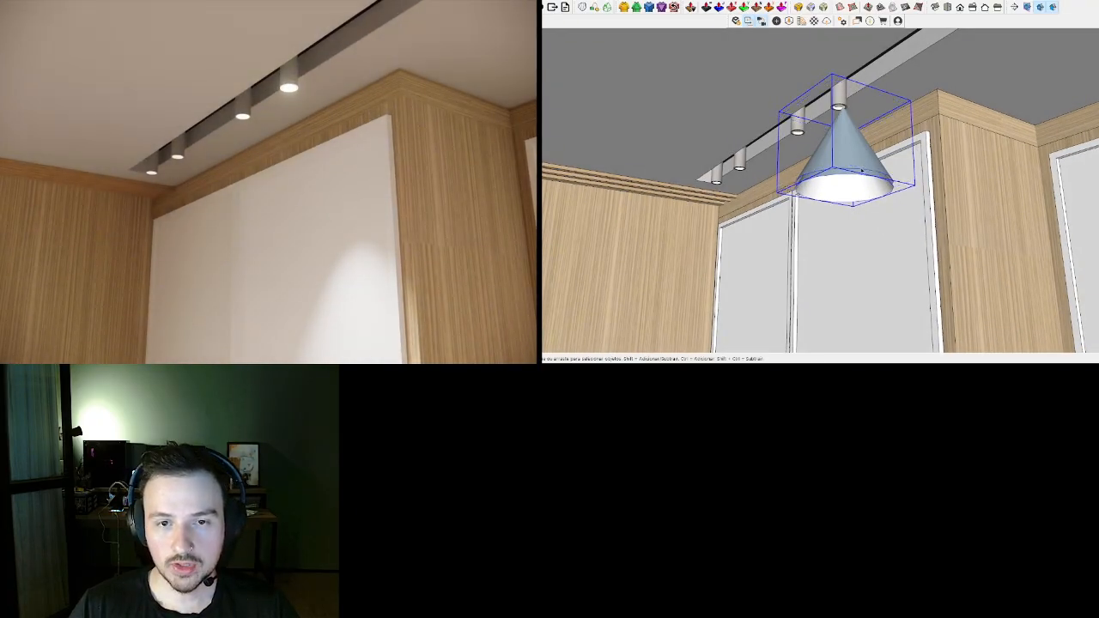
scroll(861, 170, down, 3)
scroll(861, 170, up, 1)
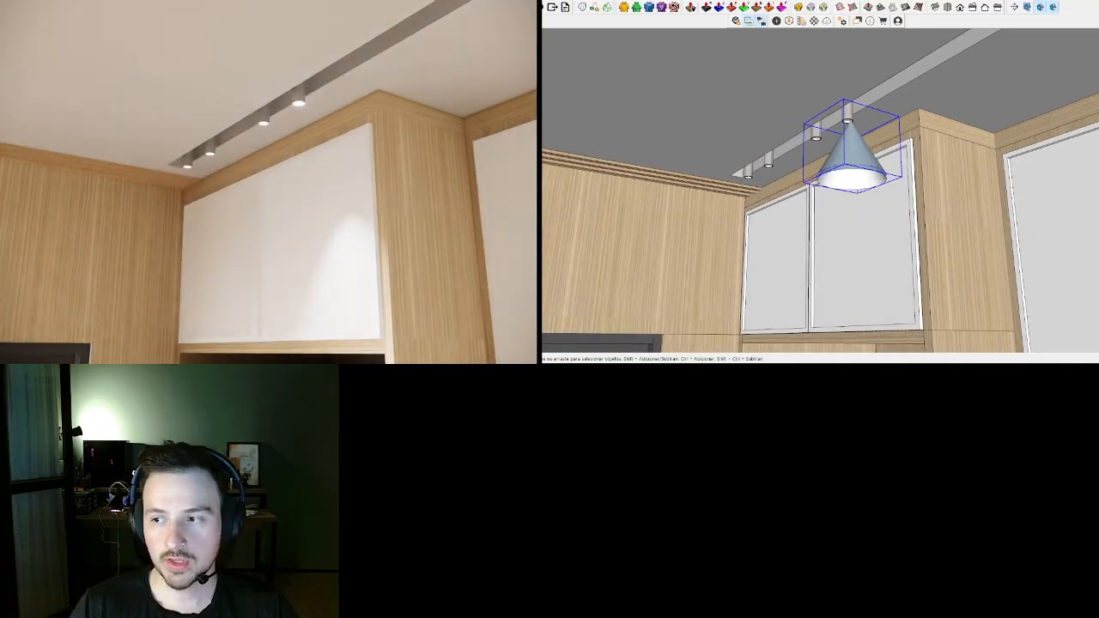
scroll(916, 190, up, 3)
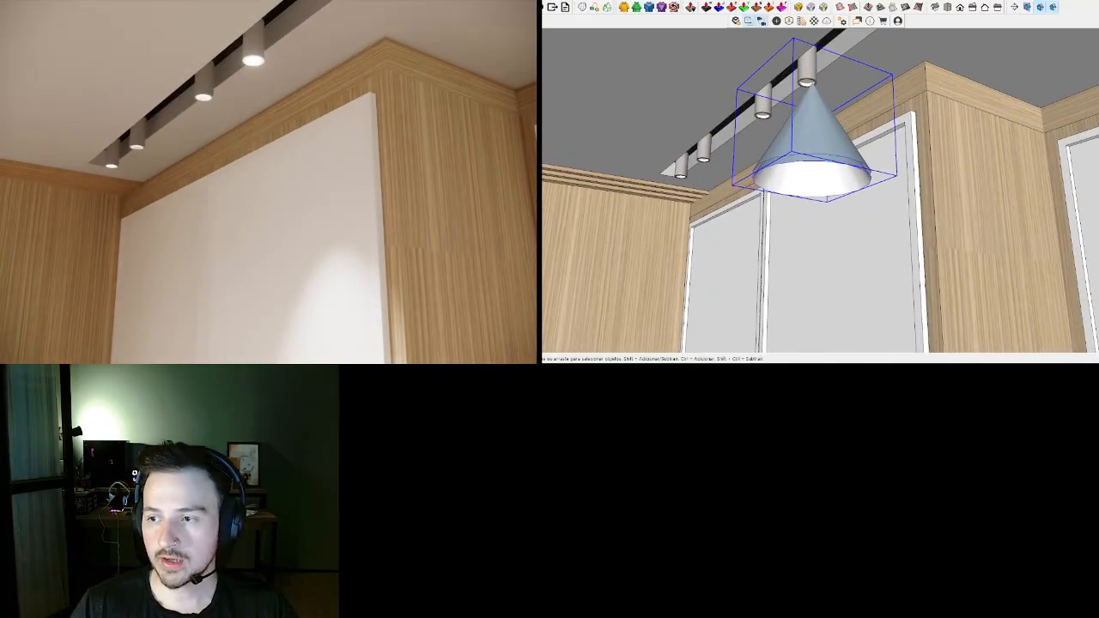
click(970, 221)
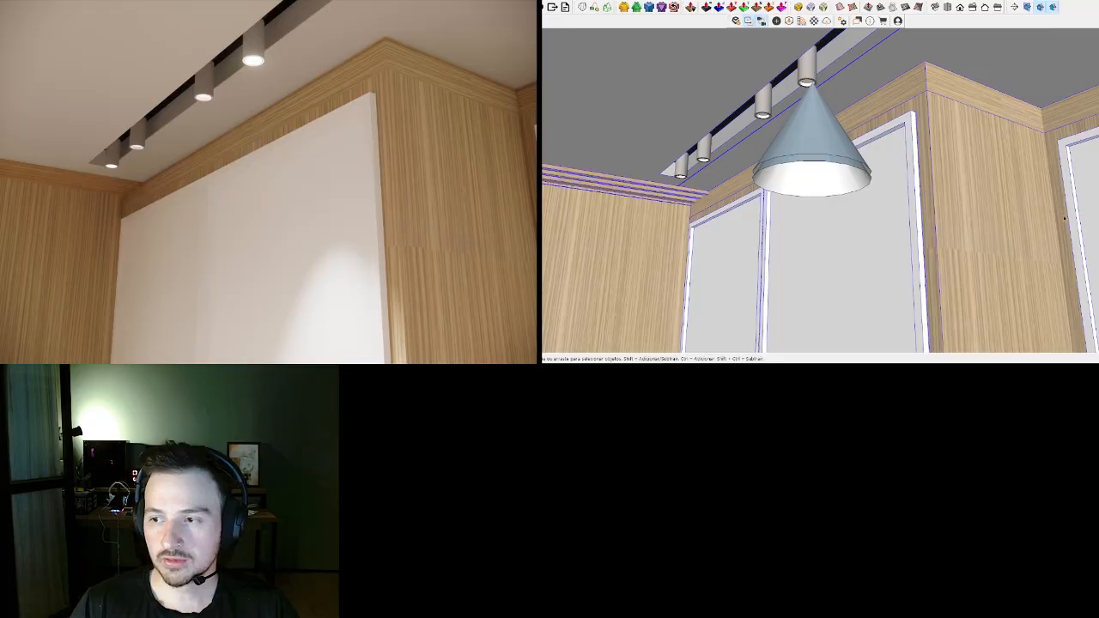
scroll(913, 226, down, 5)
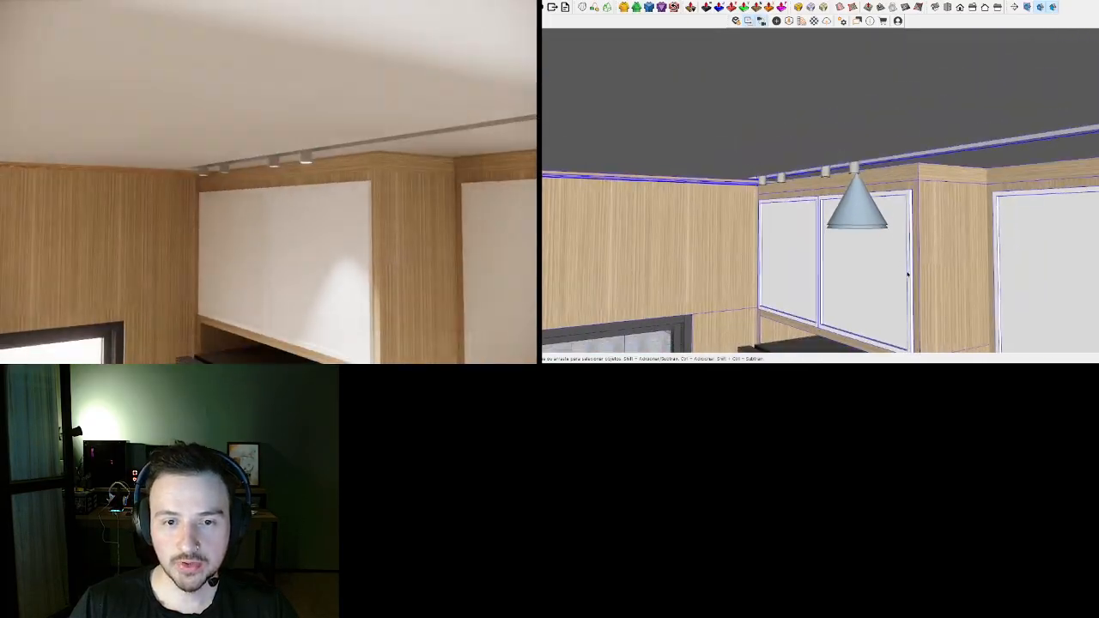
middle_drag(907, 275, 834, 139)
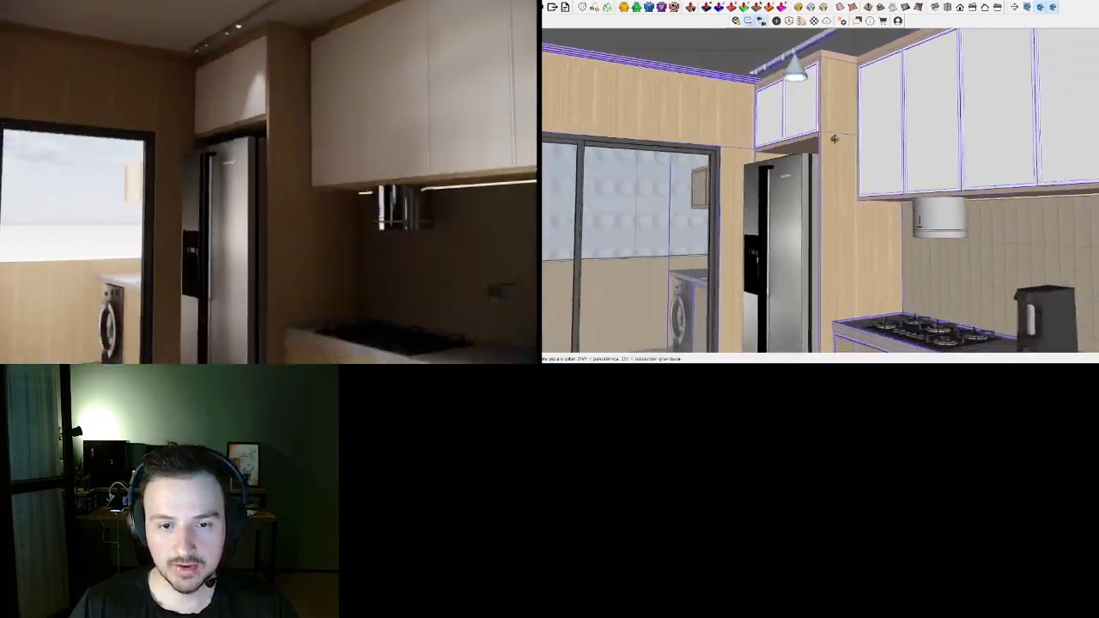
scroll(834, 139, down, 4)
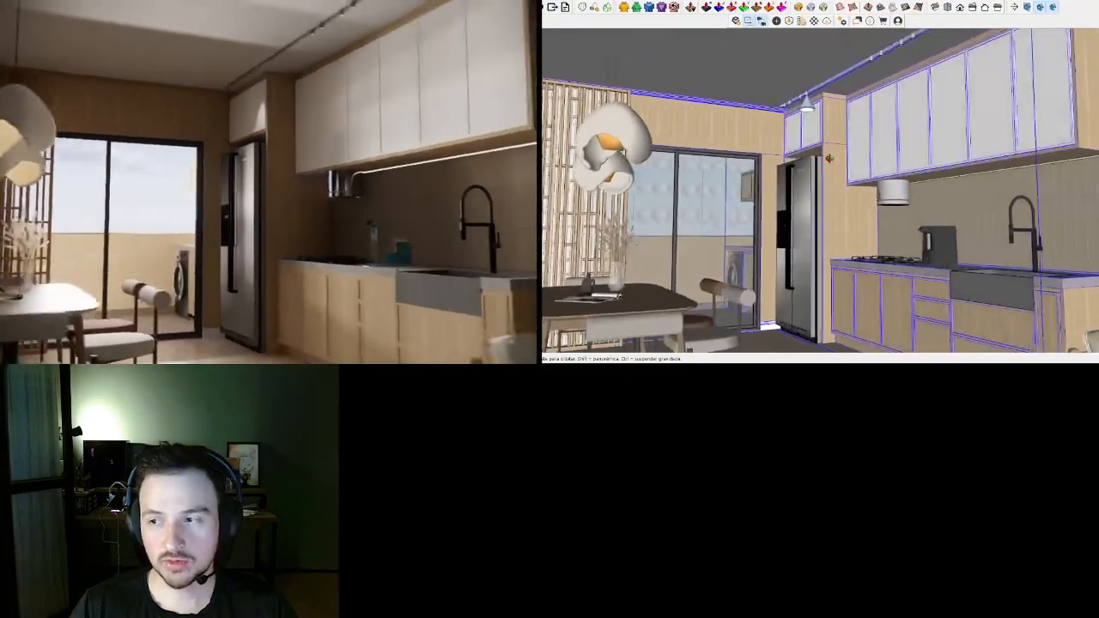
scroll(820, 121, up, 4)
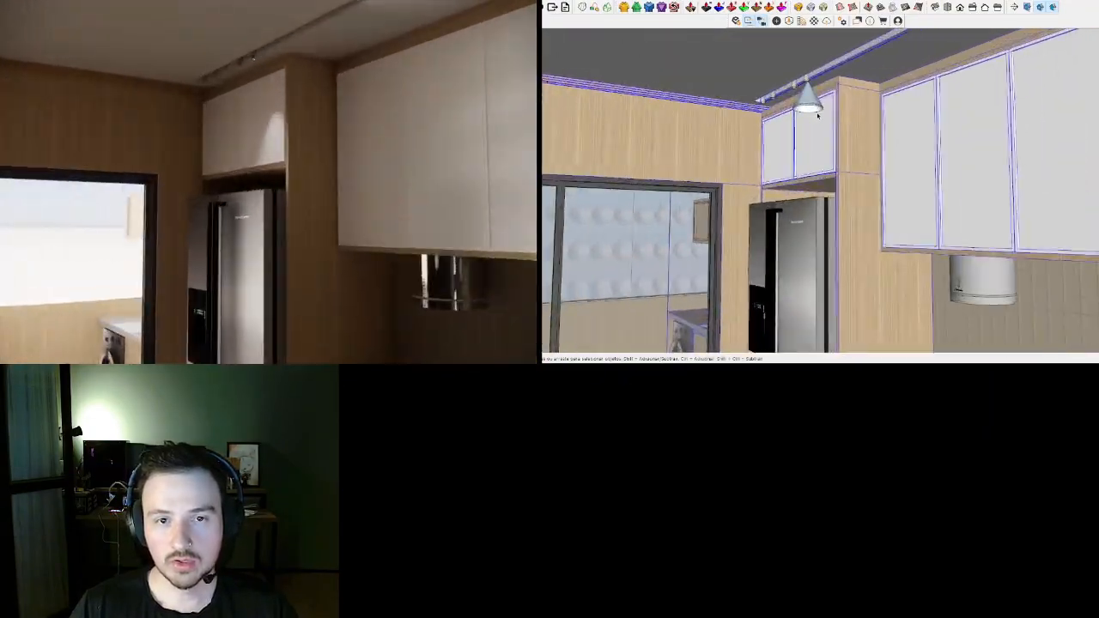
- Paint the spot light under the ceiling track fixture red to tint its light
scroll(815, 109, up, 2)
click(808, 99)
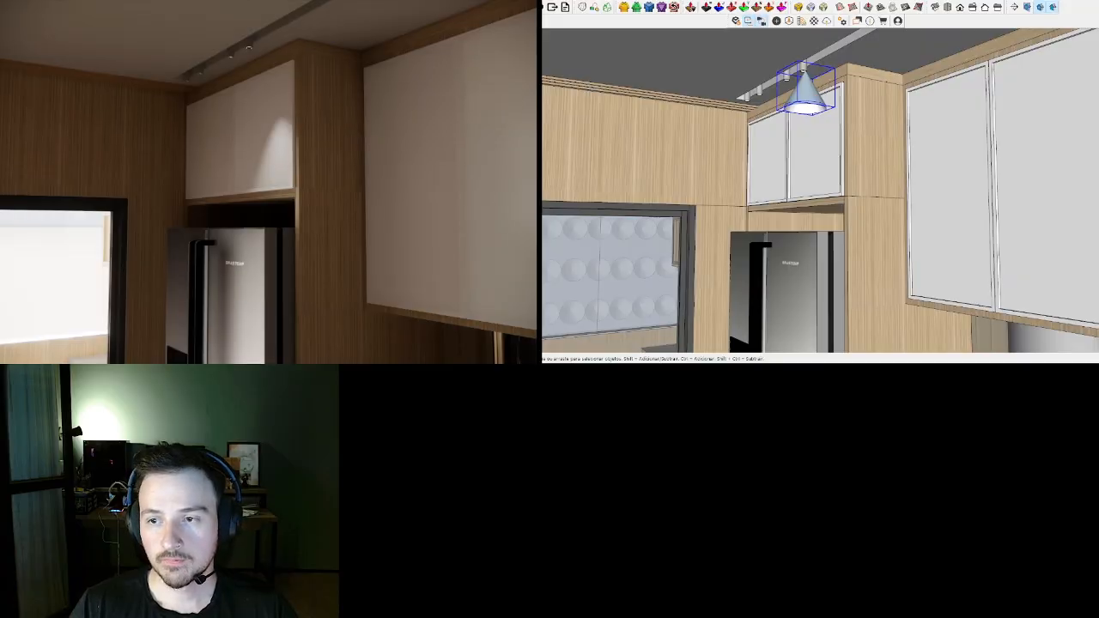
click(825, 101)
scroll(904, 141, down, 1)
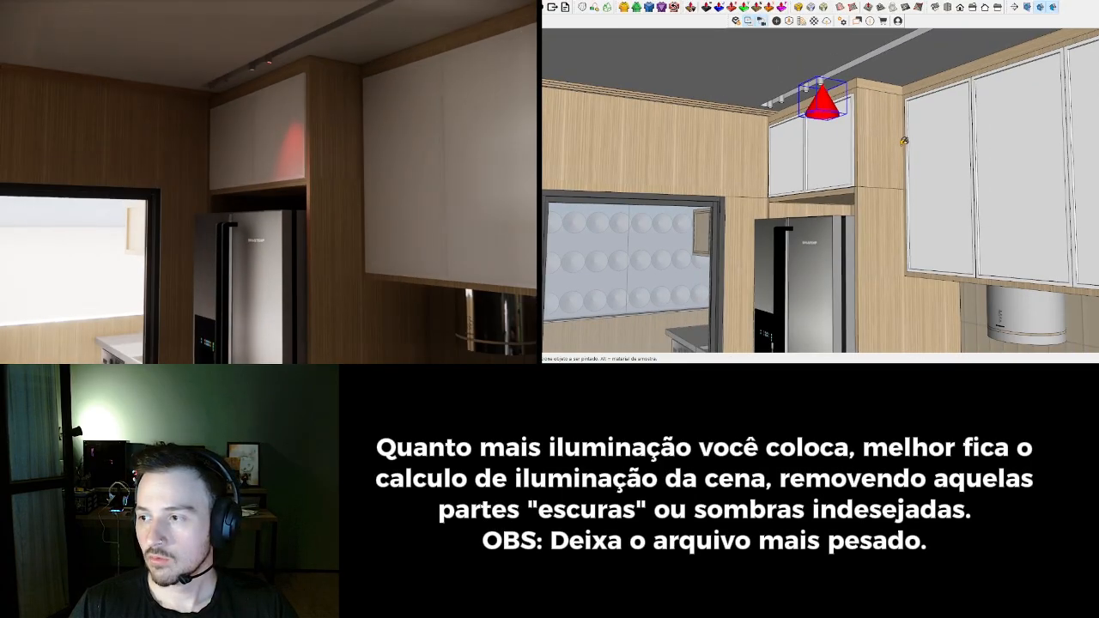
scroll(823, 103, down, 8)
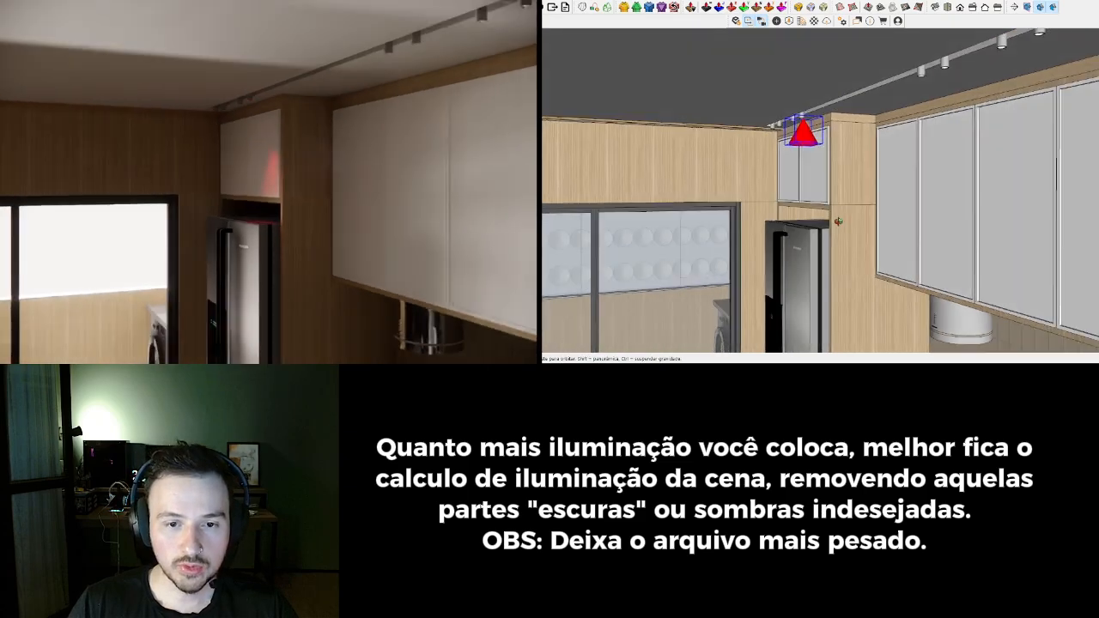
scroll(845, 107, up, 4)
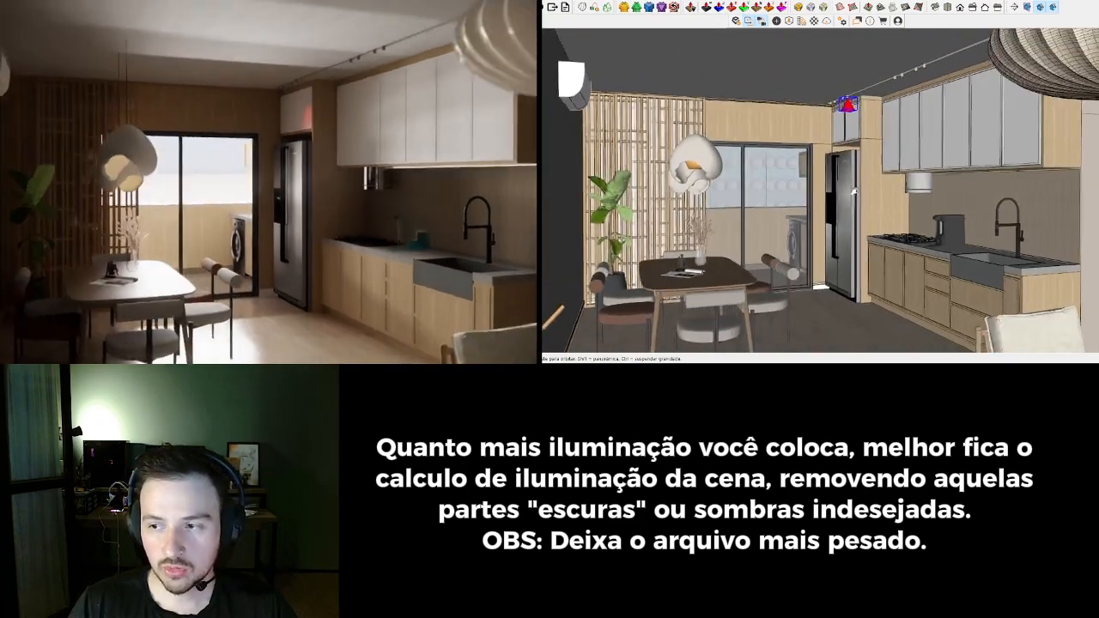
key(space)
double_click(845, 104)
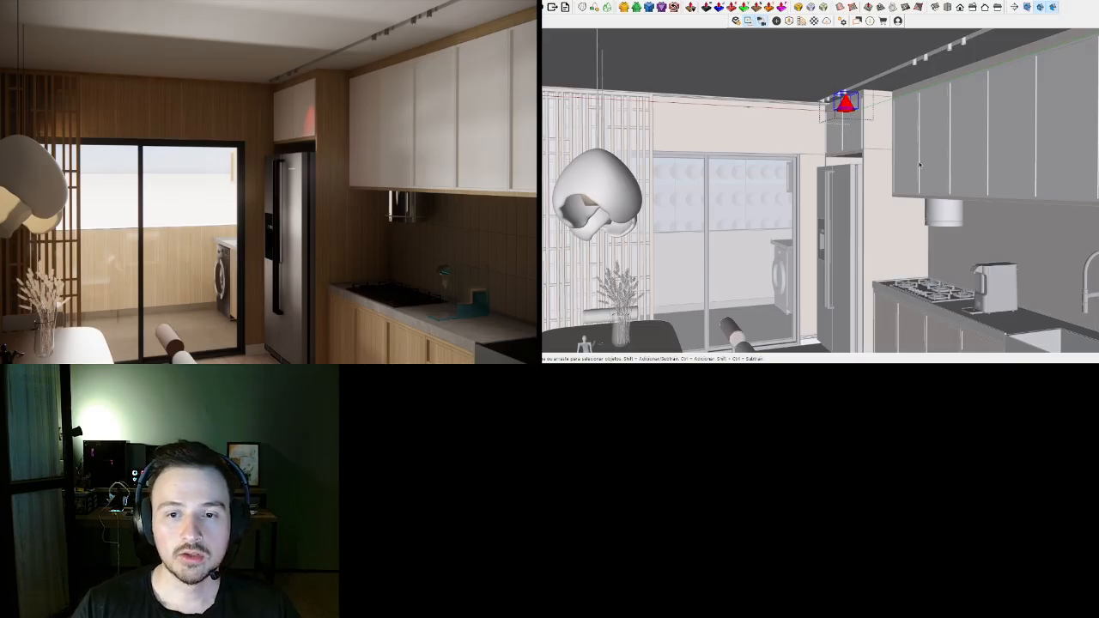
scroll(933, 171, down, 1)
click(946, 177)
- Place an Enscape rectangular light at the backsplash's end corner beneath the overhead cabinet and shrink its light source to a small size
scroll(949, 182, up, 3)
mouse_move(967, 220)
middle_down()
mouse_move(1023, 201)
mouse_move(783, 201)
middle_up()
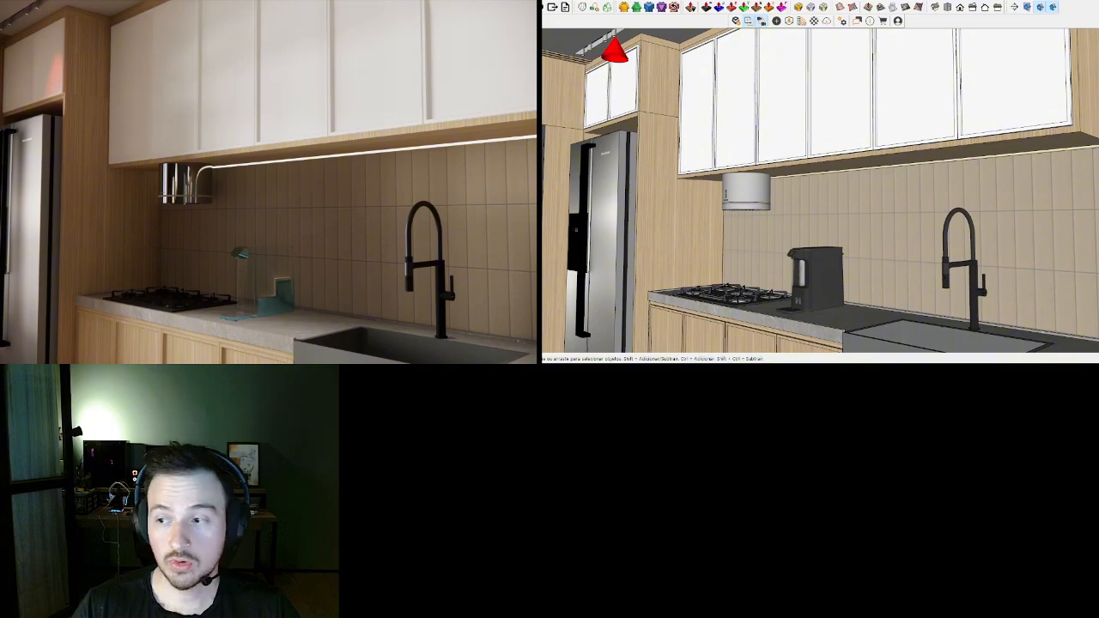
mouse_move(994, 163)
shift+middle_down()
mouse_move(883, 166)
mouse_move(995, 155)
mouse_move(878, 155)
shift+middle_up()
scroll(922, 141, up, 6)
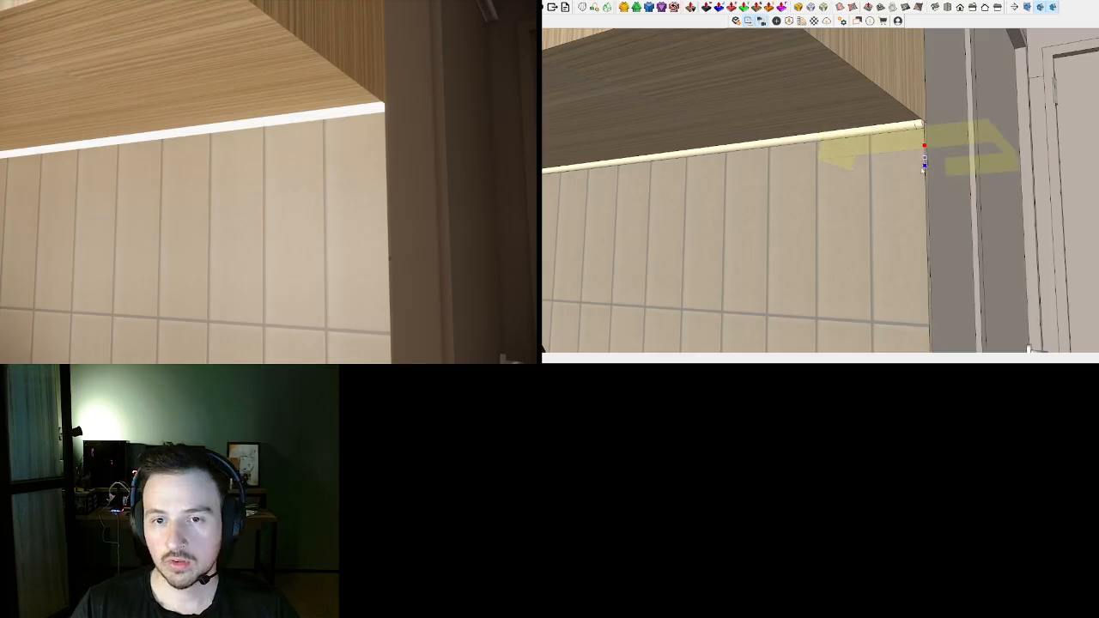
click(925, 163)
scroll(924, 163, down, 2)
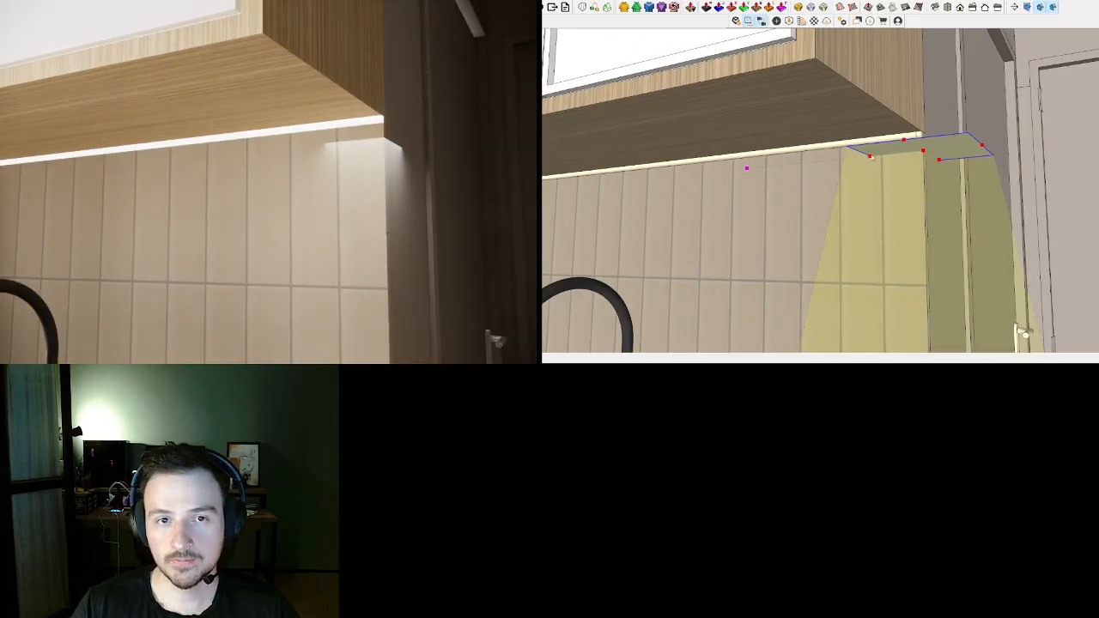
mouse_move(559, 96)
mouse_down()
mouse_move(543, 96)
mouse_move(544, 106)
mouse_up()
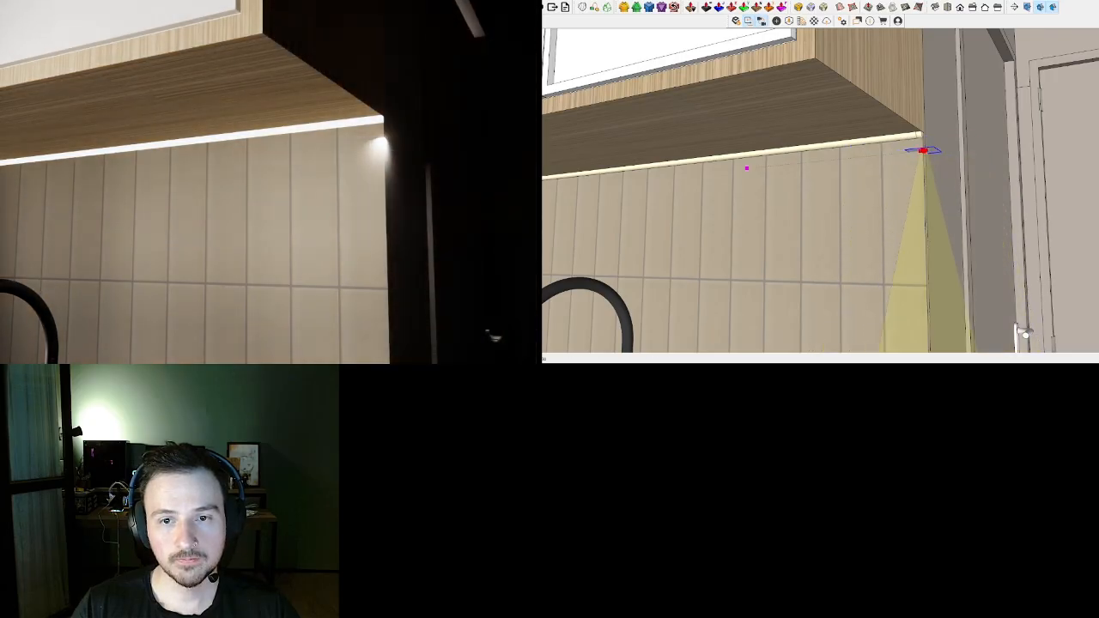
- Move the small rectangular light up the backsplash's corner edge to just below the LED strip
scroll(944, 161, up, 3)
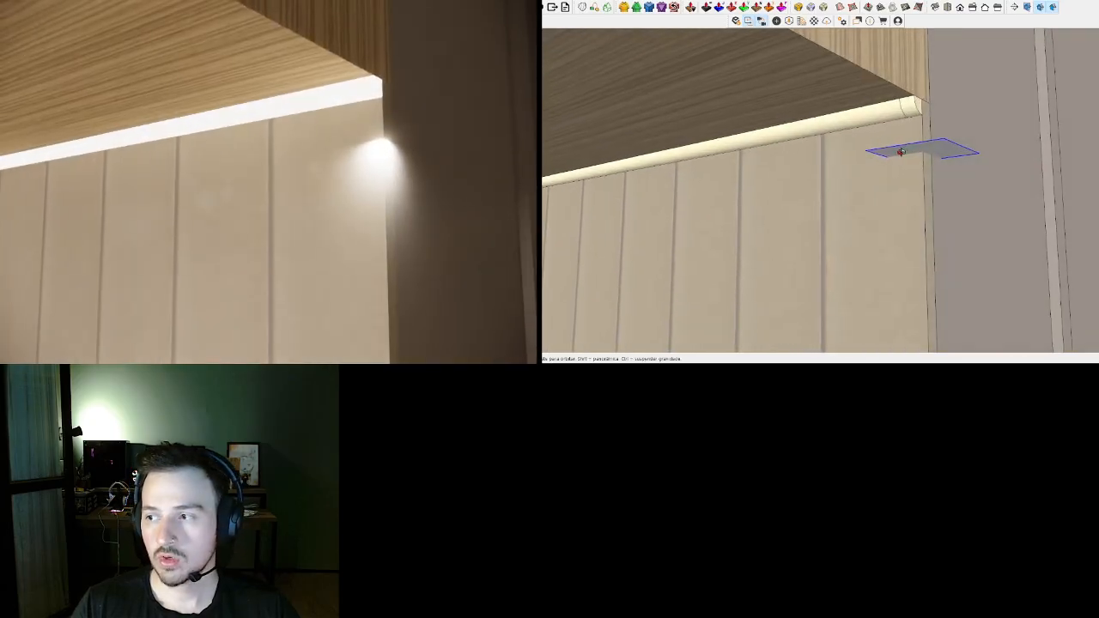
scroll(940, 160, up, 4)
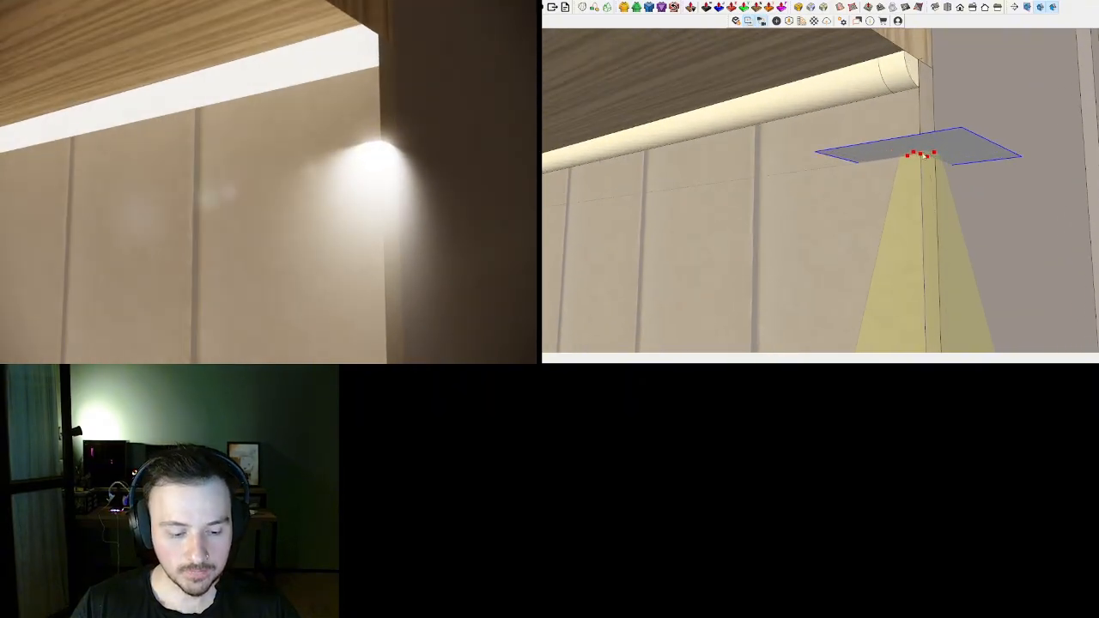
key(m)
click(921, 155)
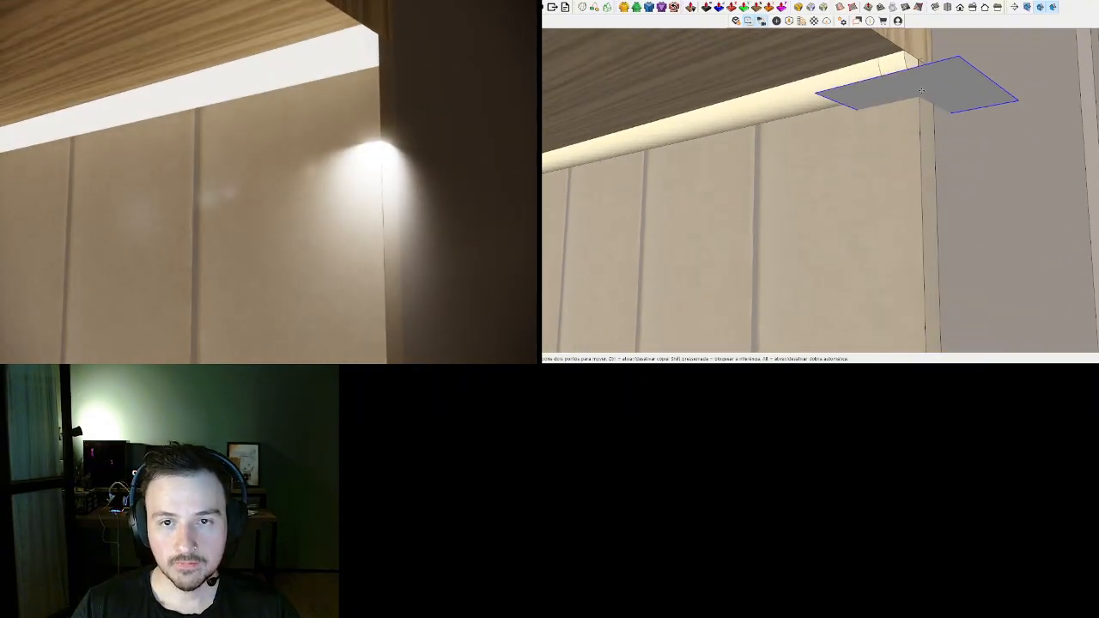
middle_drag(918, 99, 898, 176)
scroll(923, 95, up, 4)
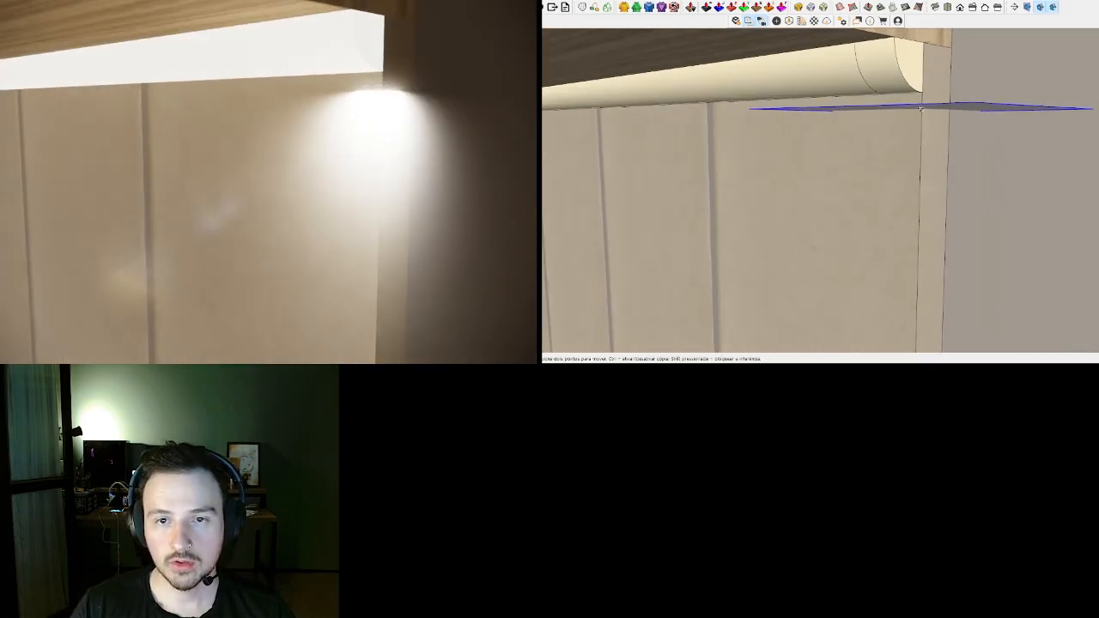
click(923, 109)
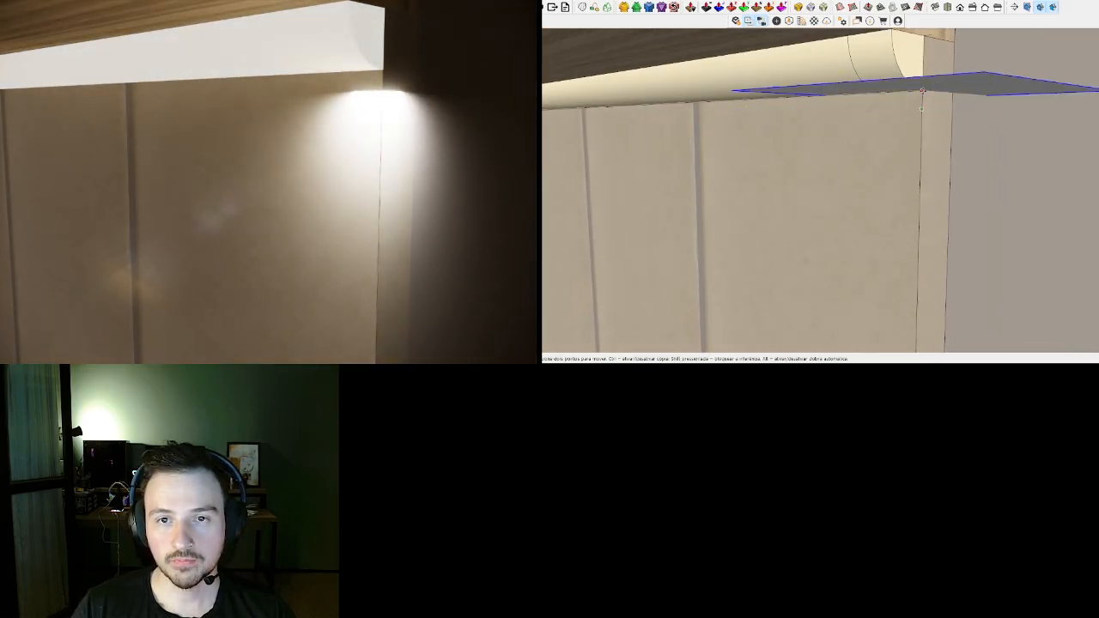
click(923, 91)
- Copy the small light into a dense row along the LED strip, from the backsplash's end corner toward the faucet
scroll(923, 91, down, 3)
mouse_move(927, 92)
middle_down()
mouse_move(944, 81)
mouse_move(919, 98)
mouse_move(928, 105)
middle_up()
scroll(943, 92, down, 6)
scroll(929, 102, down, 3)
scroll(916, 106, up, 7)
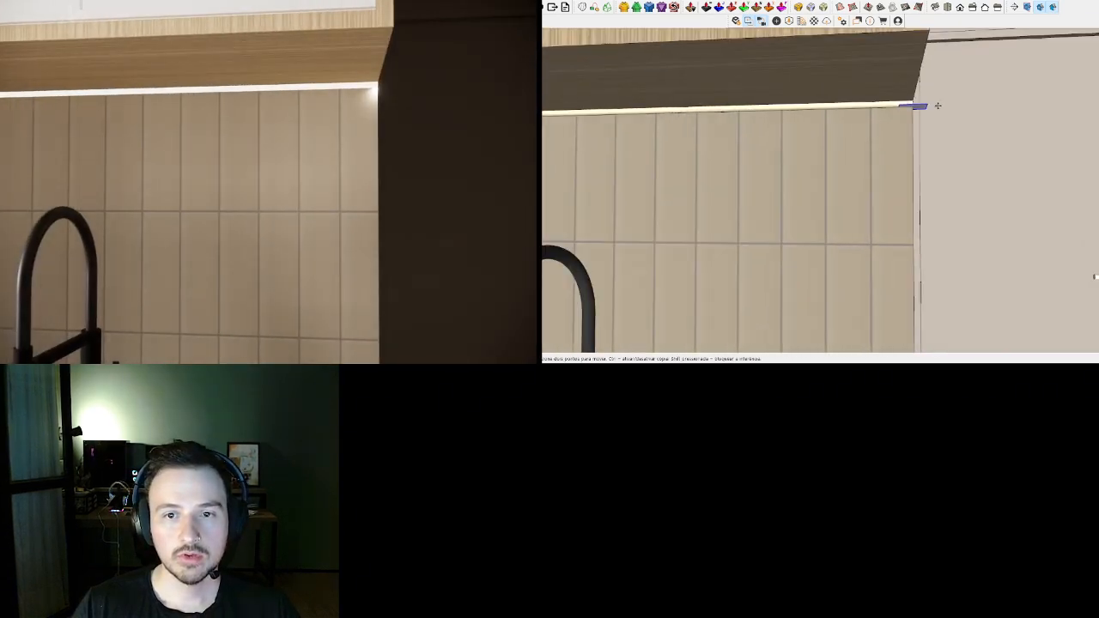
scroll(911, 106, down, 4)
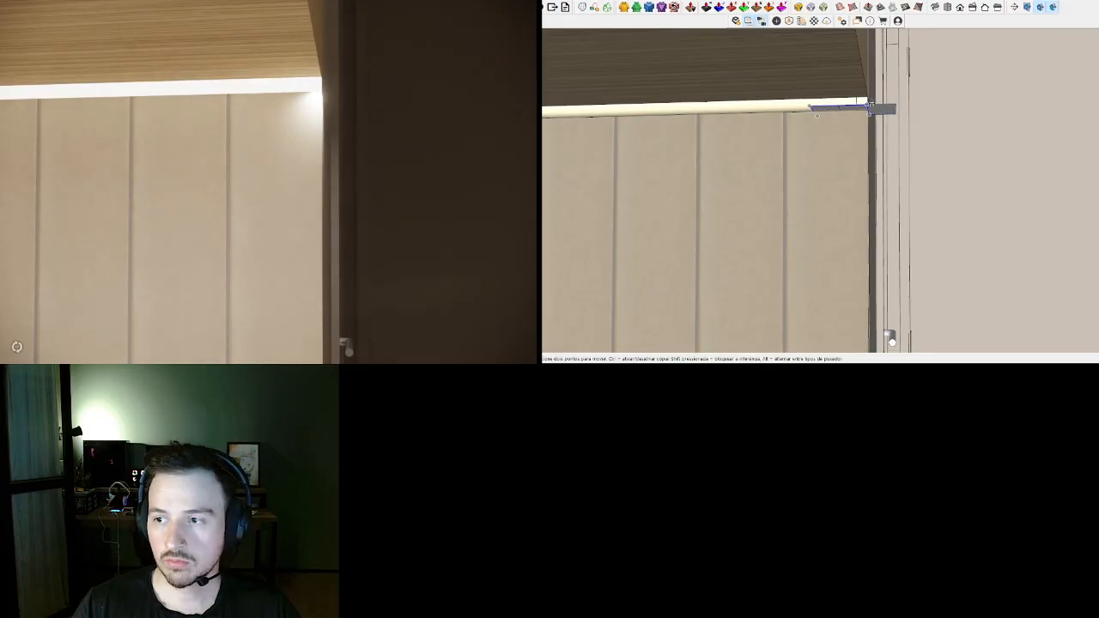
scroll(893, 106, down, 6)
mouse_move(901, 107)
middle_down()
mouse_move(919, 110)
mouse_move(916, 123)
middle_up()
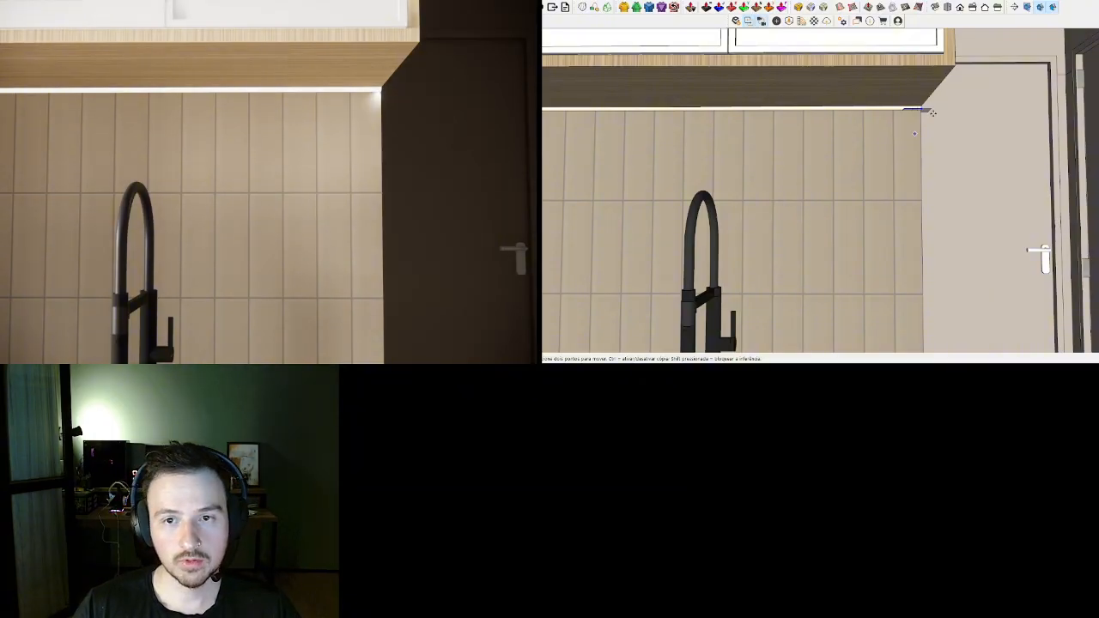
middle_drag(914, 133, 825, 125)
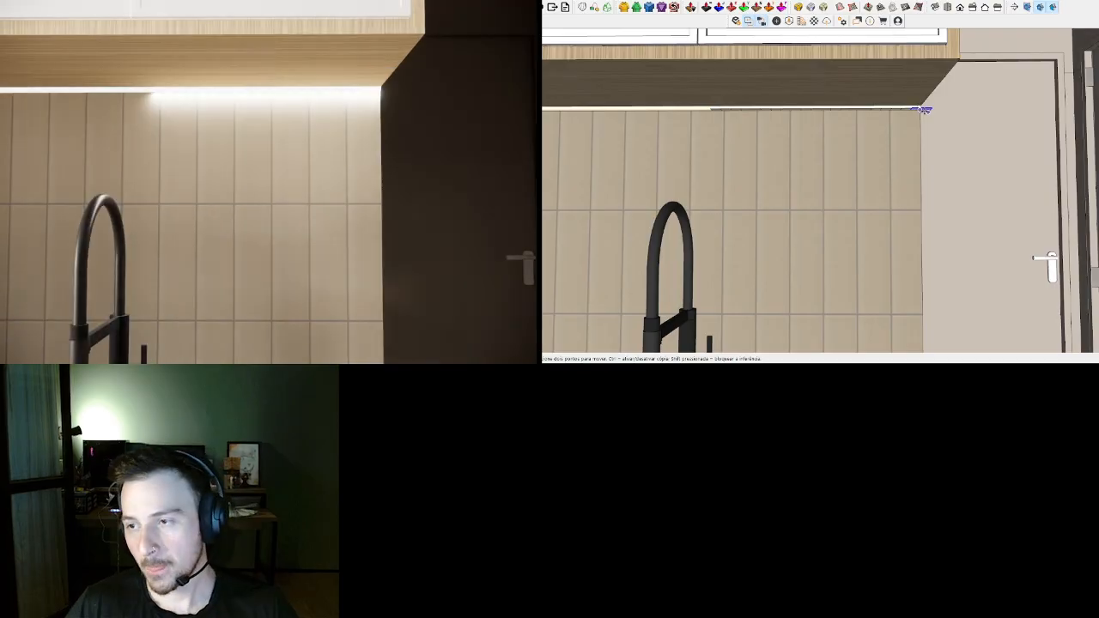
- Place an Enscape rectangular light on the backsplash's end corner edge, just below the row of small lights
scroll(825, 125, down, 4)
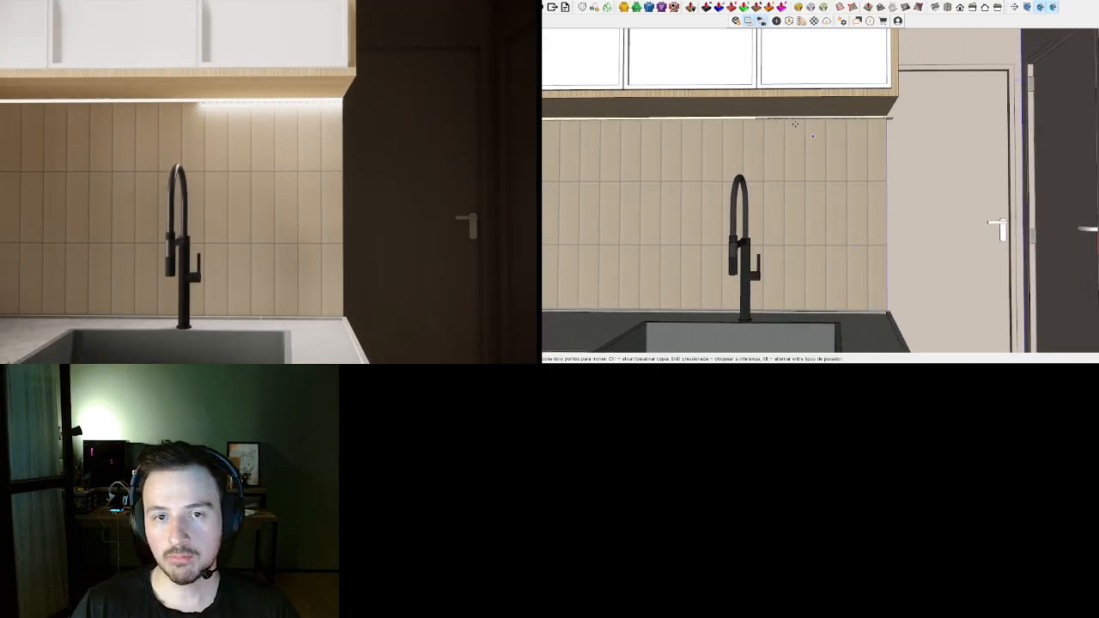
scroll(859, 121, up, 5)
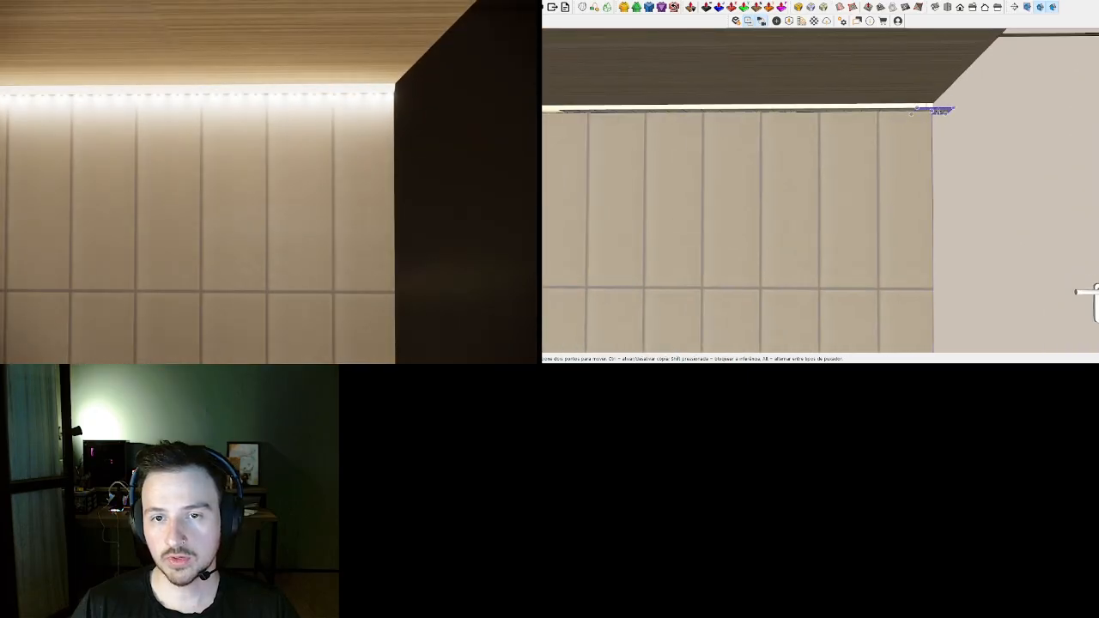
scroll(938, 112, down, 3)
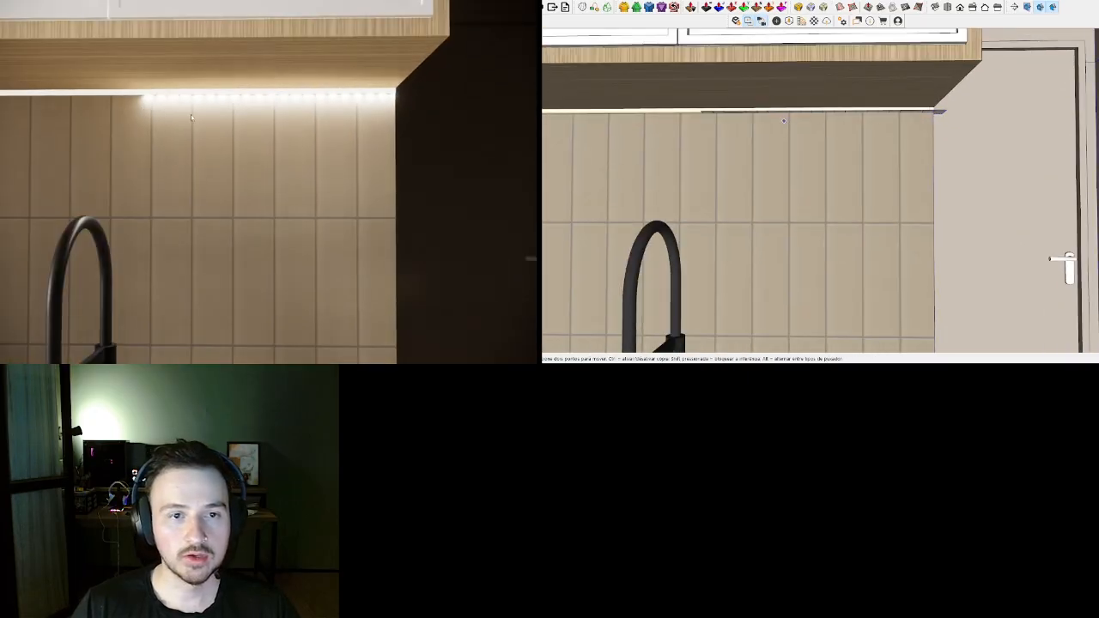
scroll(709, 114, up, 2)
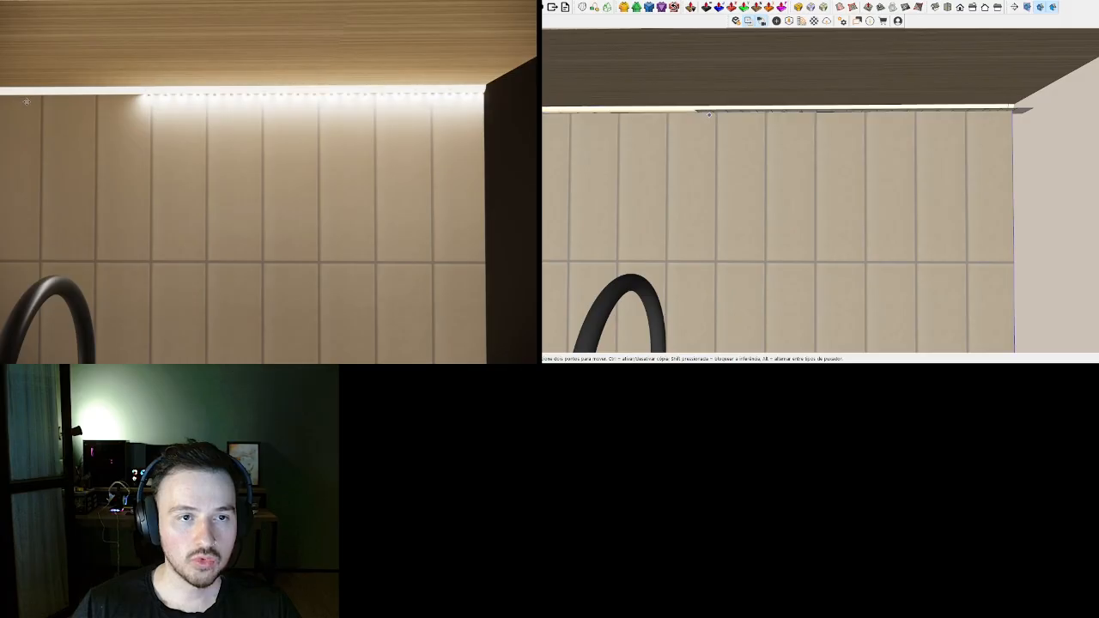
shift+middle_drag(709, 114, 799, 123)
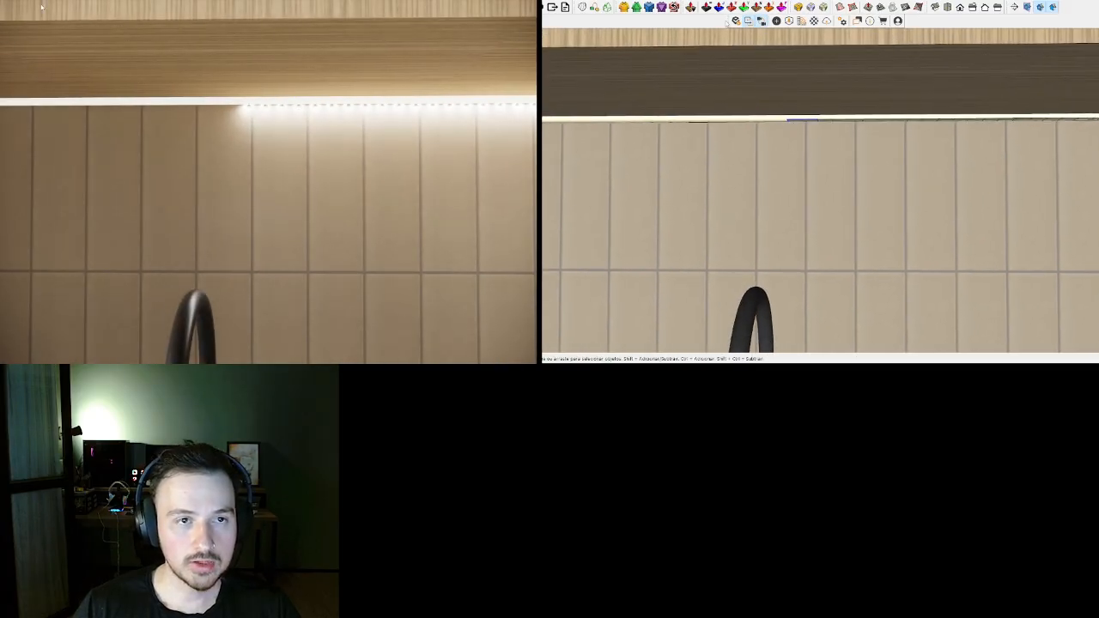
shift+middle_drag(885, 109, 737, 115)
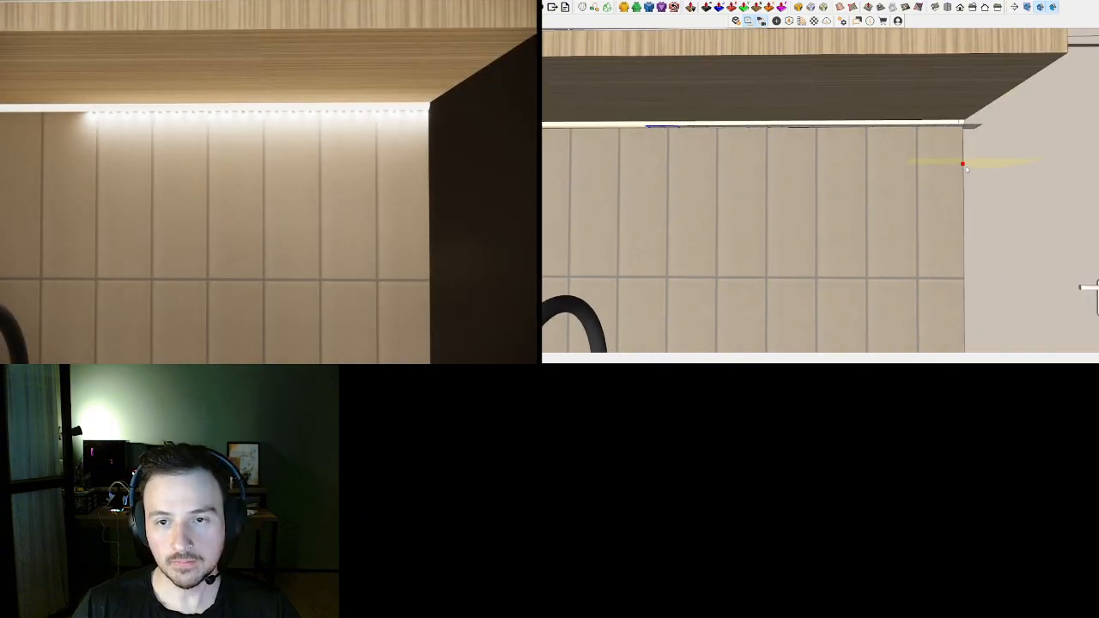
click(965, 164)
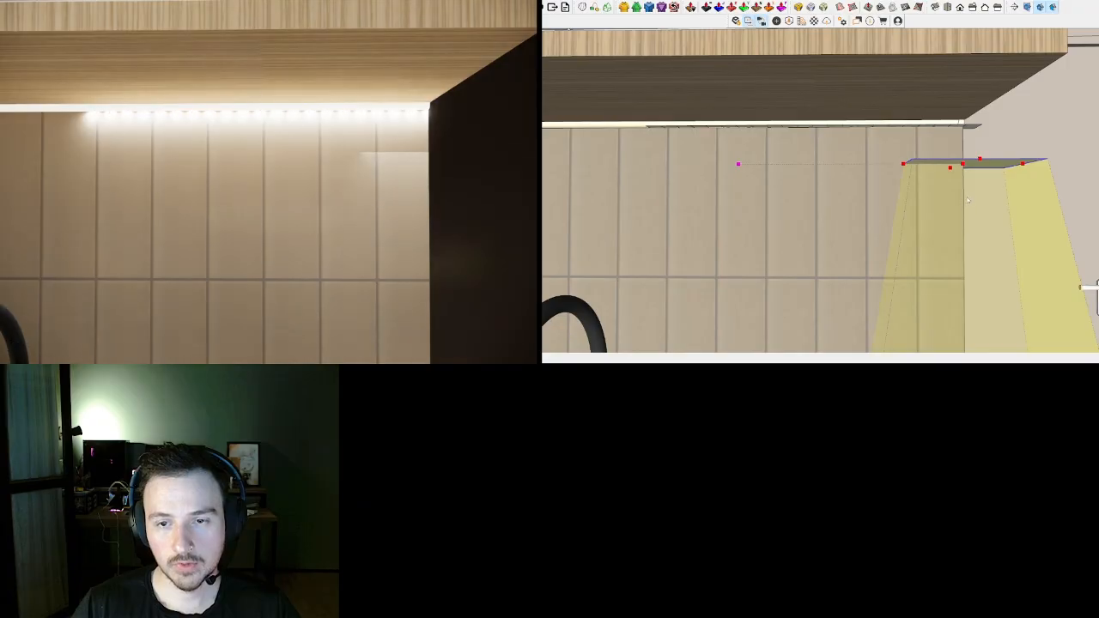
click(963, 163)
- Move the rectangular light onto the LED strip and lengthen its source from the cooktop-side wall to beyond the water dispenser
mouse_move(963, 164)
middle_down()
mouse_move(943, 140)
mouse_move(968, 120)
mouse_move(967, 132)
mouse_move(830, 157)
middle_up()
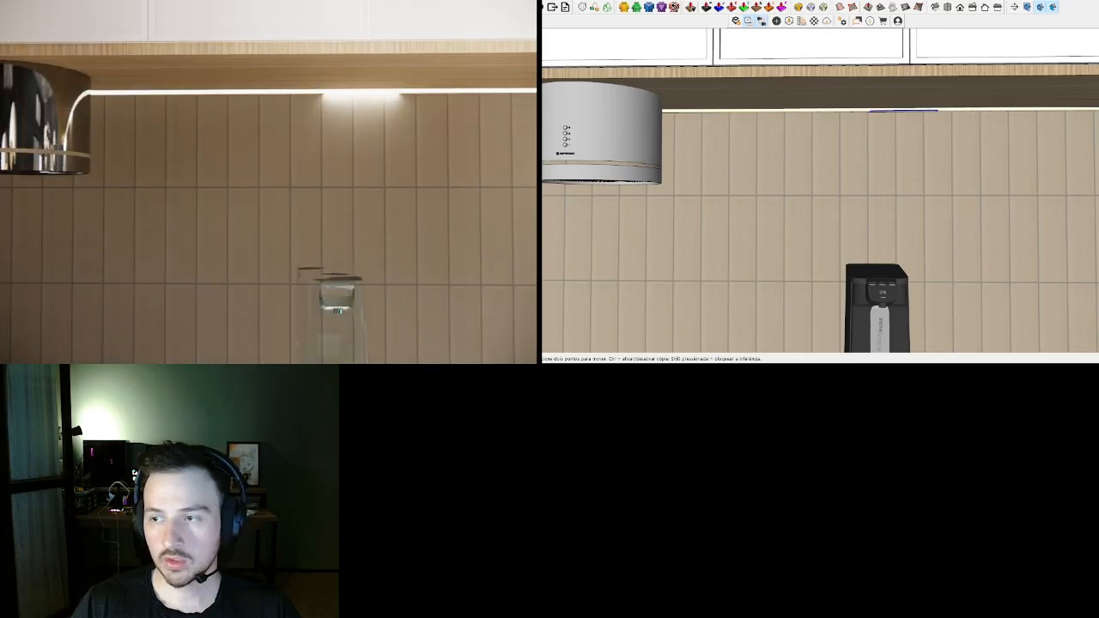
drag(1, 216, 124, 218)
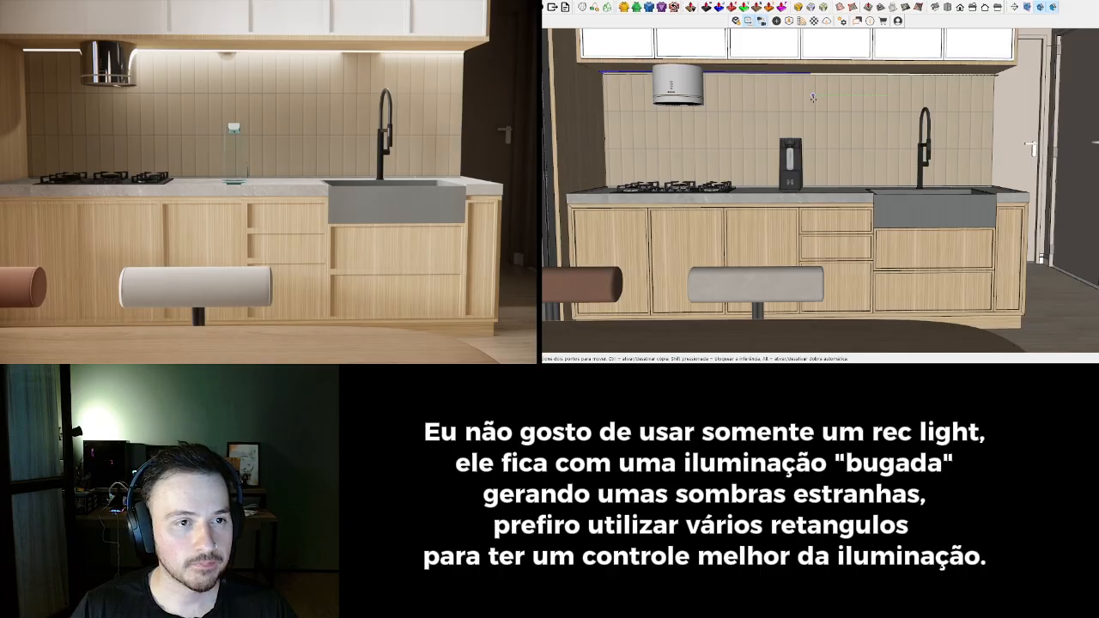
mouse_move(830, 119)
middle_down()
mouse_move(769, 107)
mouse_move(786, 112)
mouse_move(818, 85)
mouse_move(922, 82)
middle_up()
scroll(820, 84, up, 3)
scroll(841, 94, up, 2)
shift+middle_drag(841, 94, 964, 91)
scroll(874, 105, up, 3)
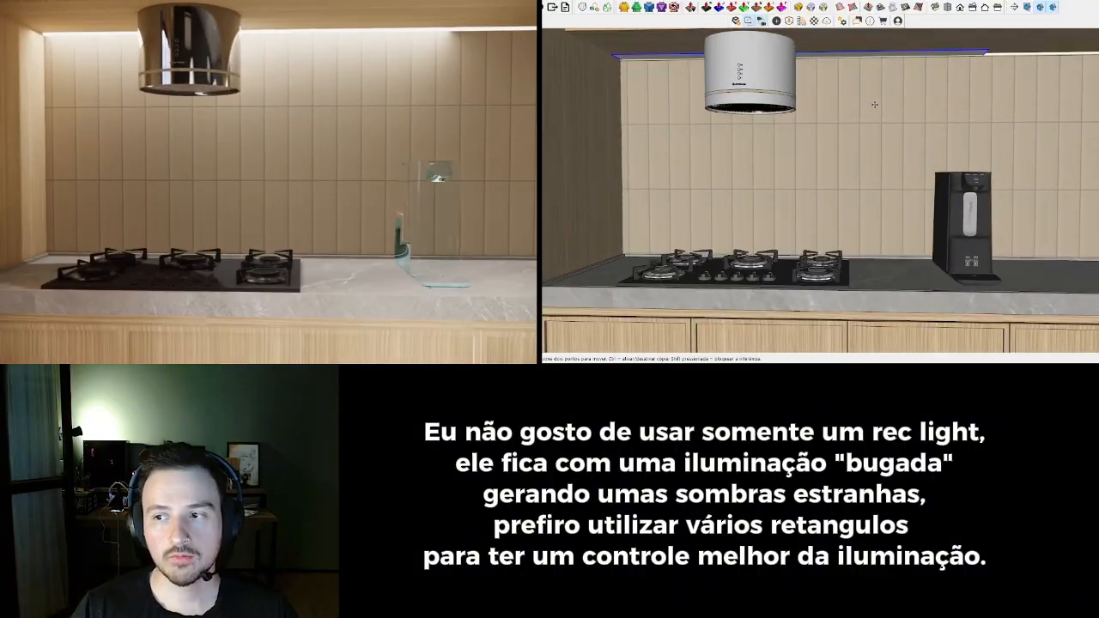
middle_drag(891, 101, 967, 101)
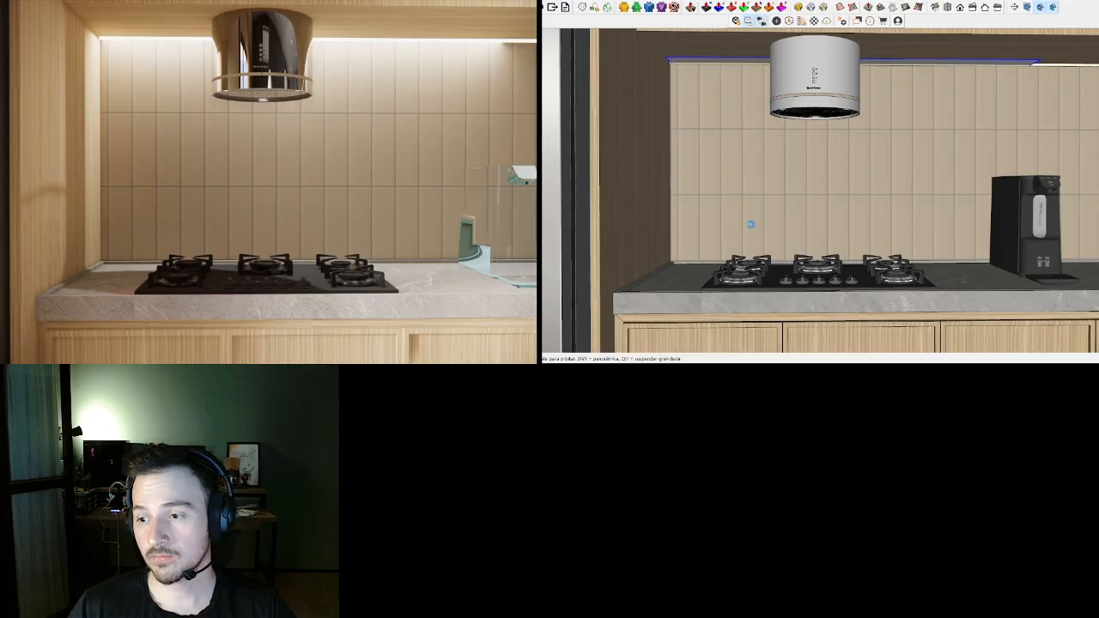
- Paint the long rectangular light and the row of small lights along the LED strip red
mouse_move(1031, 103)
shift+middle_down()
mouse_move(979, 106)
mouse_move(998, 123)
mouse_move(772, 122)
shift+middle_up()
scroll(773, 122, down, 1)
shift+middle_drag(951, 117, 882, 115)
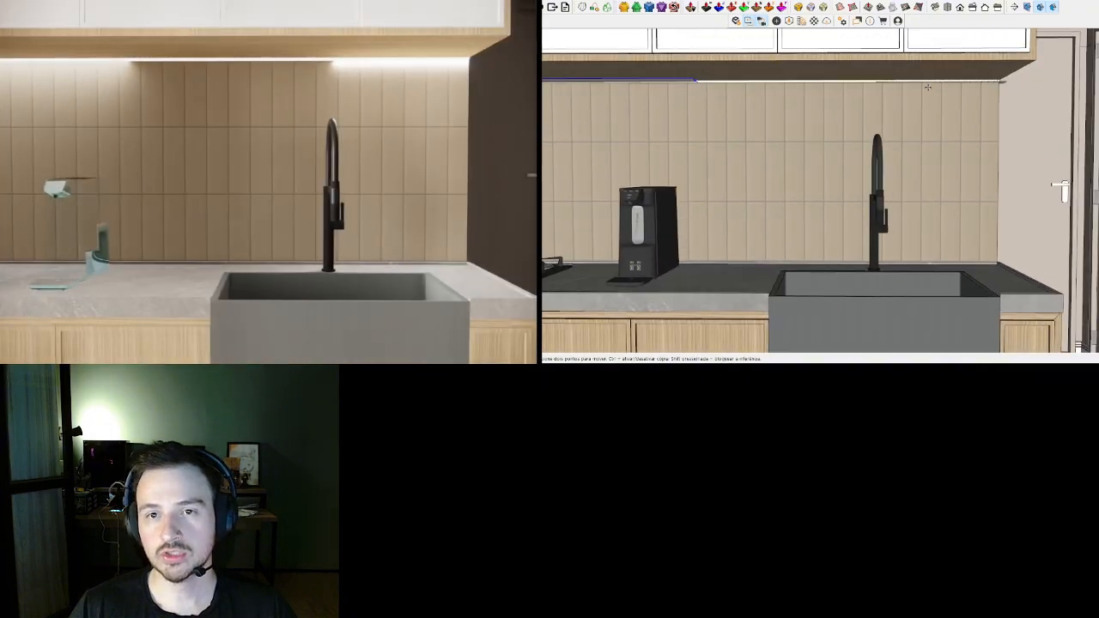
scroll(935, 81, up, 4)
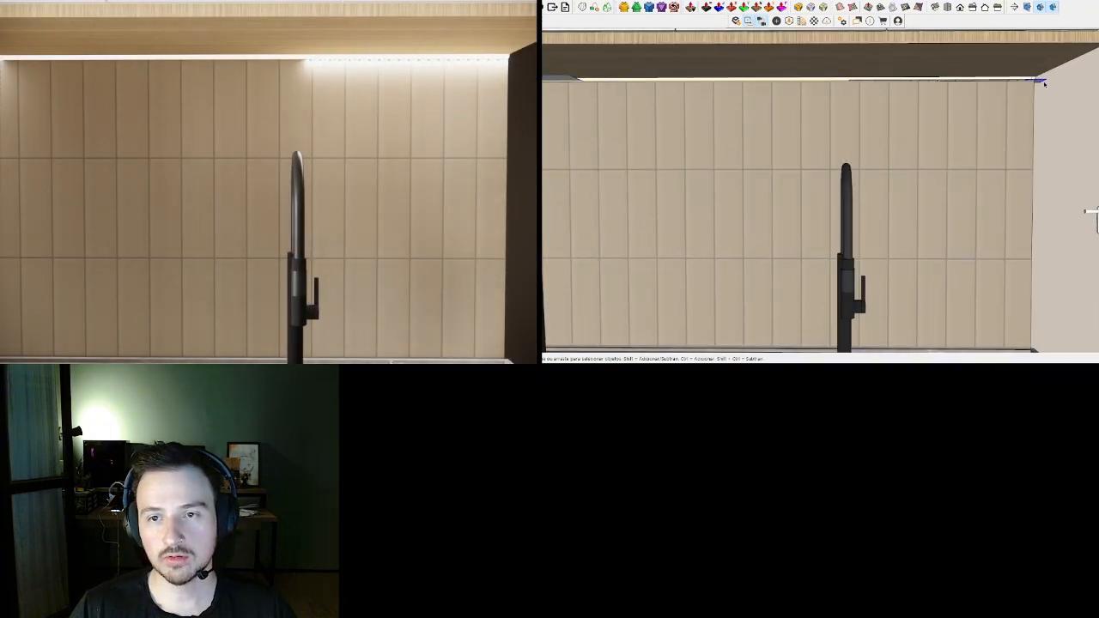
scroll(889, 130, down, 3)
shift+middle_drag(885, 112, 1005, 112)
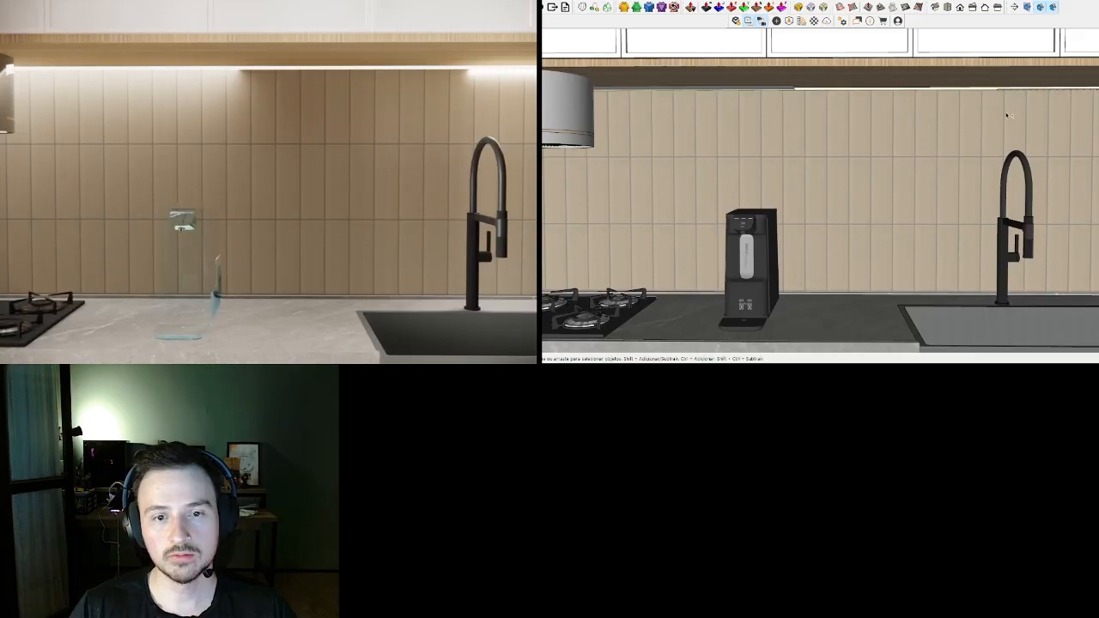
click(718, 89)
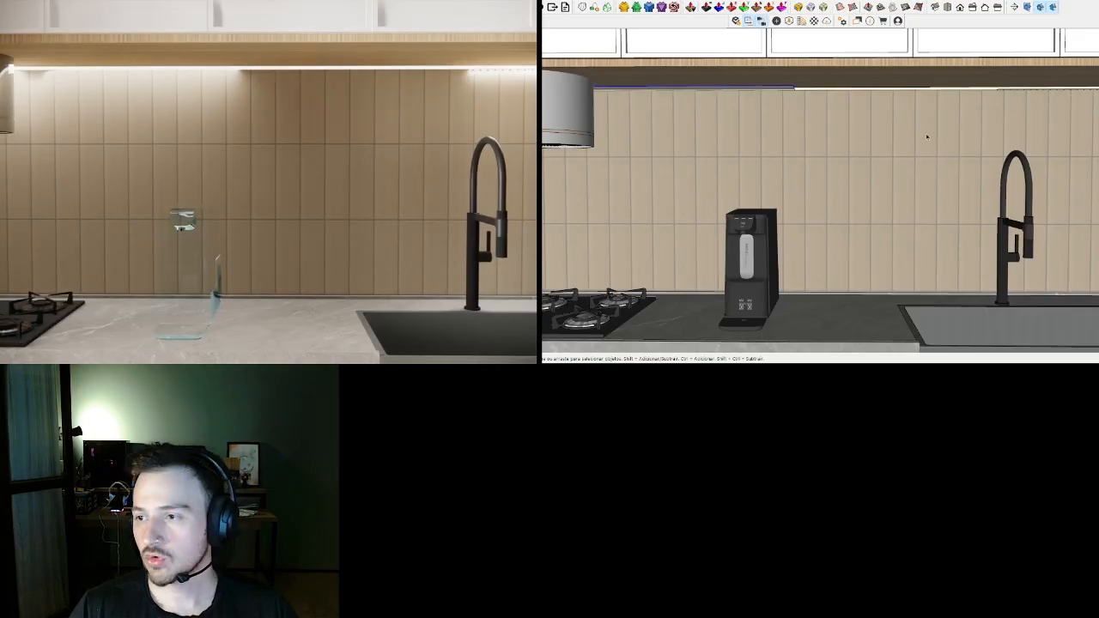
mouse_move(927, 137)
shift+middle_down()
mouse_move(851, 126)
mouse_move(869, 88)
shift+middle_up()
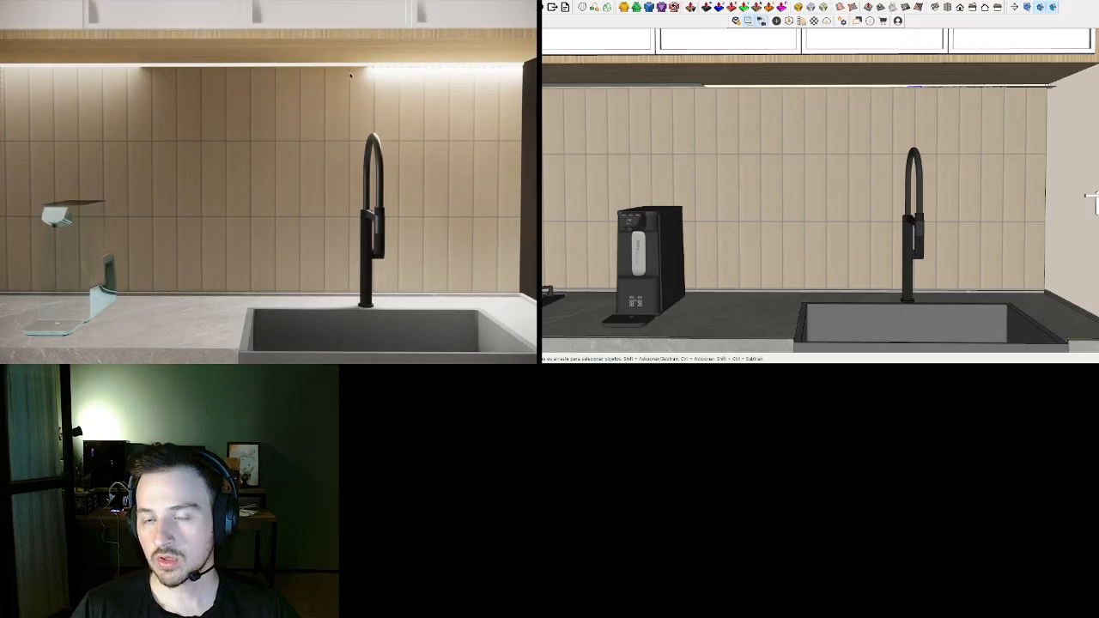
mouse_move(755, 133)
middle_down()
mouse_move(819, 85)
mouse_move(718, 83)
middle_up()
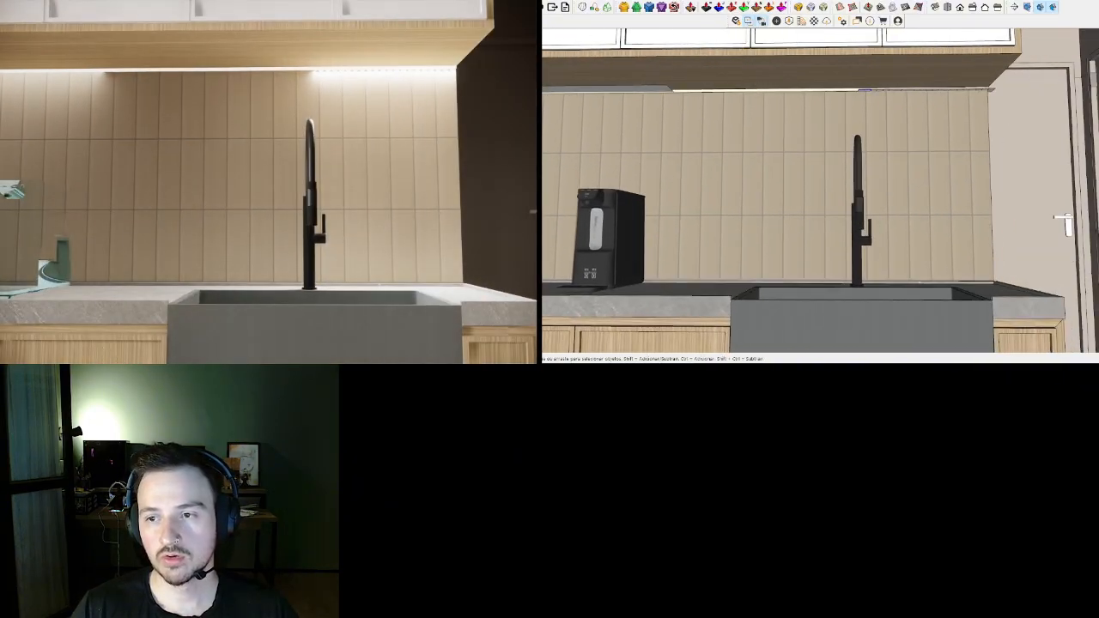
scroll(917, 56, up, 5)
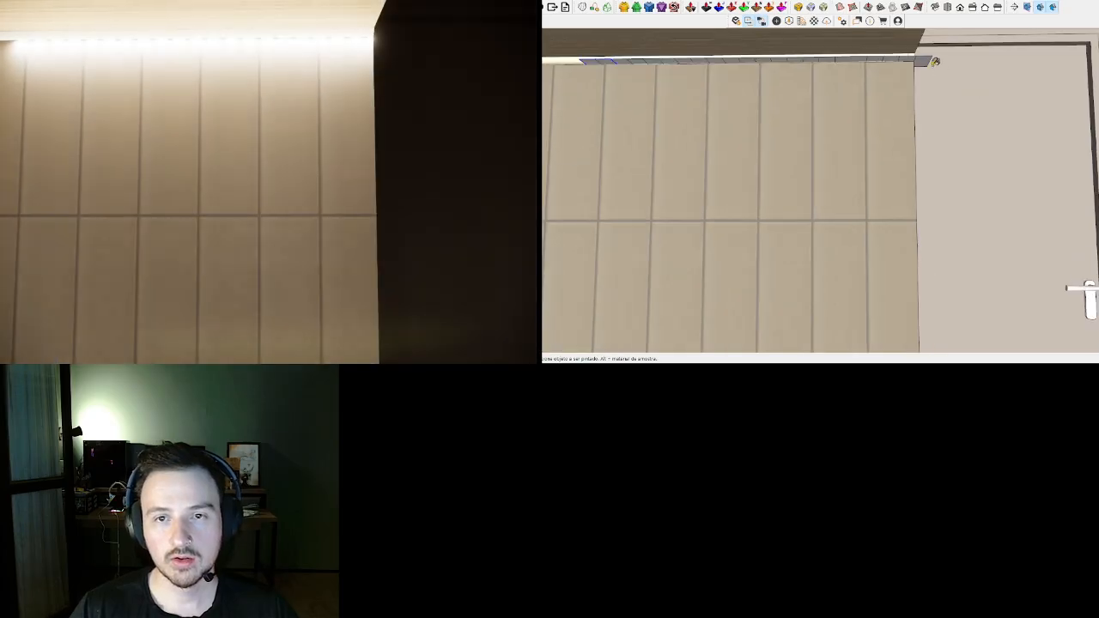
key(b)
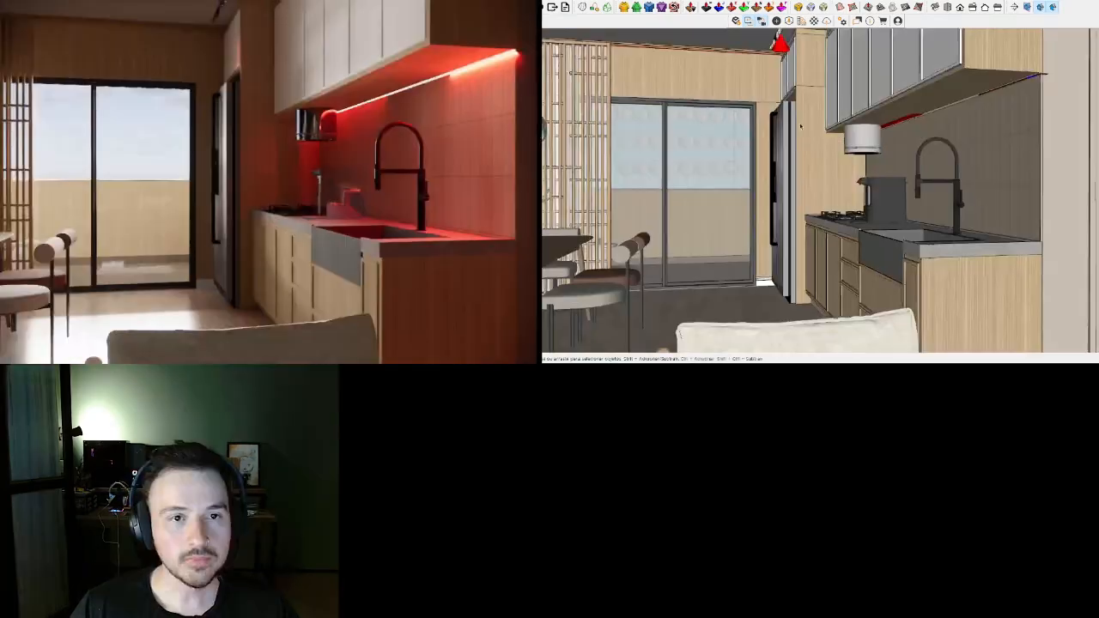
- Examine how the red kitchen lighting spreads over the cabinets, hallway and TV wall in the live render
mouse_move(726, 102)
middle_down()
mouse_move(837, 118)
mouse_move(810, 110)
mouse_move(884, 107)
mouse_move(936, 49)
middle_up()
scroll(795, 109, down, 5)
scroll(826, 109, up, 6)
mouse_move(916, 86)
middle_down()
mouse_move(977, 146)
mouse_move(903, 123)
mouse_move(971, 121)
mouse_move(971, 176)
mouse_move(912, 184)
mouse_move(850, 223)
mouse_move(746, 238)
mouse_move(782, 196)
mouse_move(729, 183)
mouse_move(980, 206)
mouse_move(1077, 189)
mouse_move(731, 196)
mouse_move(798, 163)
mouse_move(685, 152)
mouse_move(846, 193)
mouse_move(615, 203)
mouse_move(918, 245)
mouse_move(942, 244)
mouse_move(804, 221)
mouse_move(1030, 245)
mouse_move(942, 218)
mouse_move(1058, 165)
middle_up()
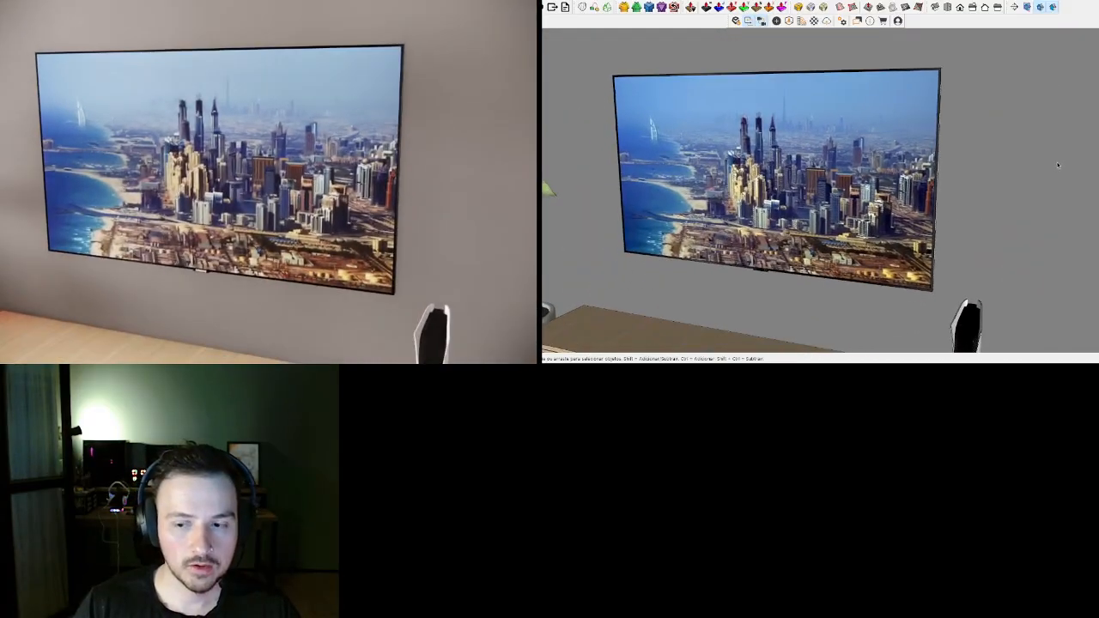
scroll(1054, 163, down, 5)
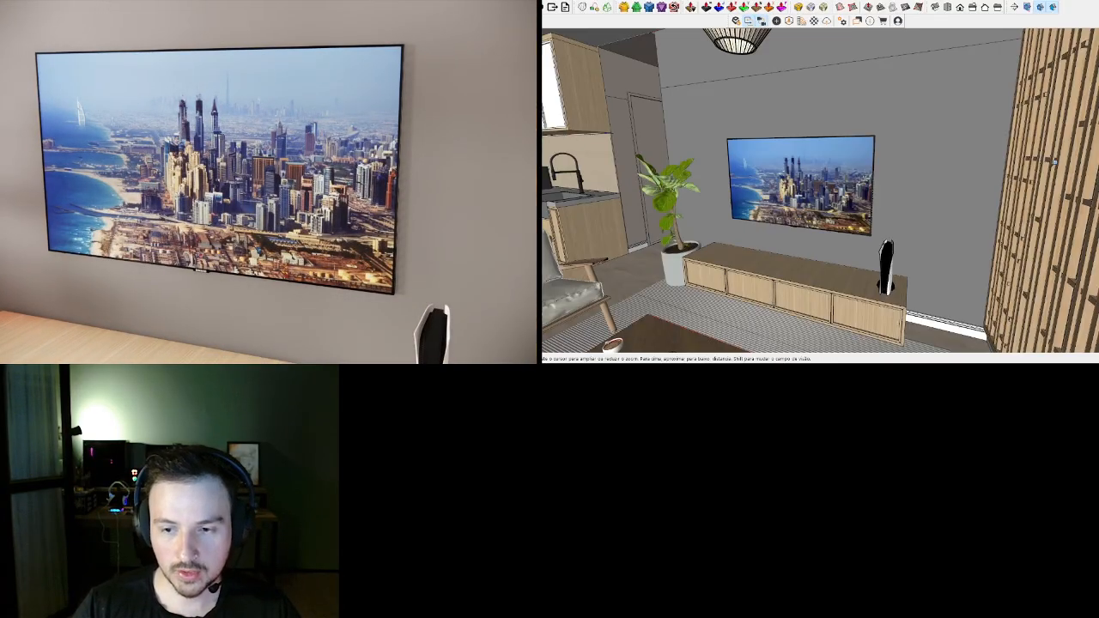
mouse_move(945, 150)
middle_down()
mouse_move(863, 135)
mouse_move(845, 203)
middle_up()
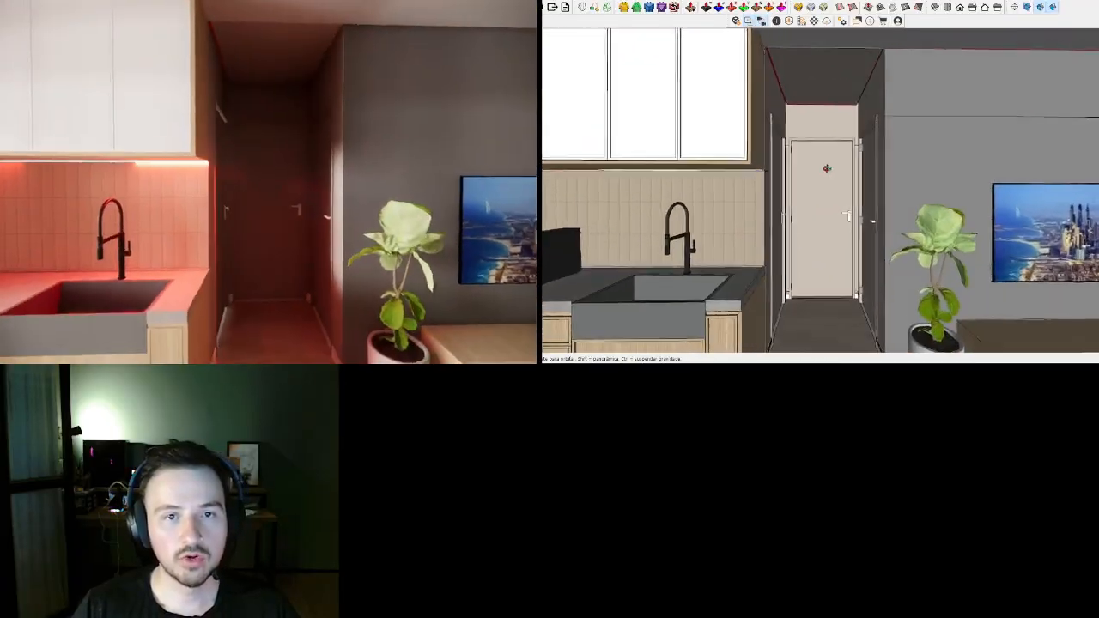
scroll(862, 63, up, 3)
scroll(863, 63, down, 2)
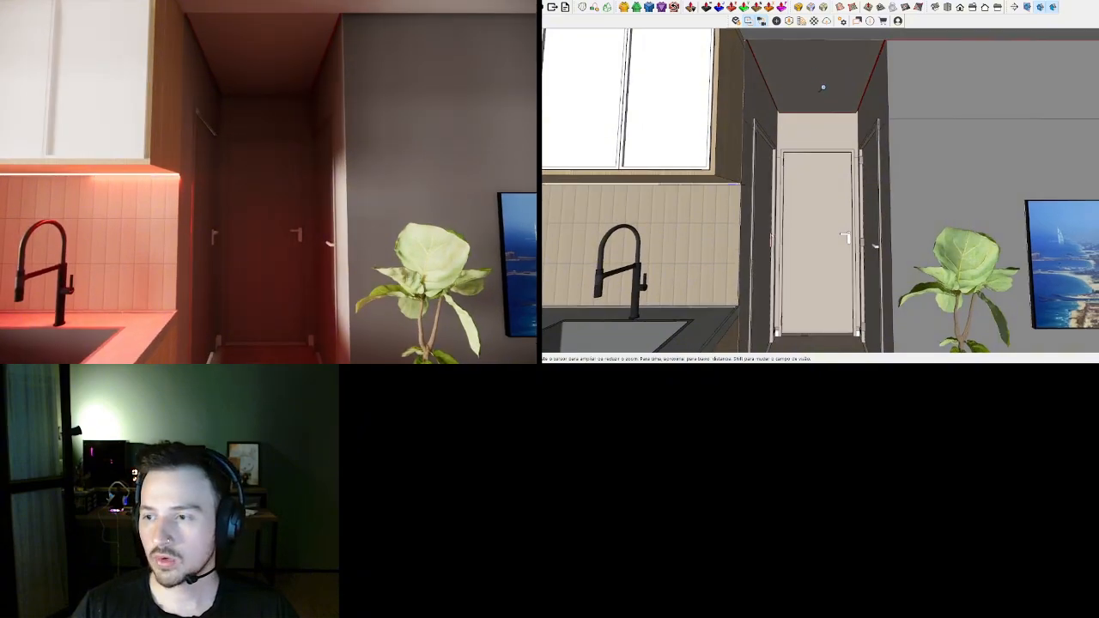
middle_drag(826, 126, 804, 139)
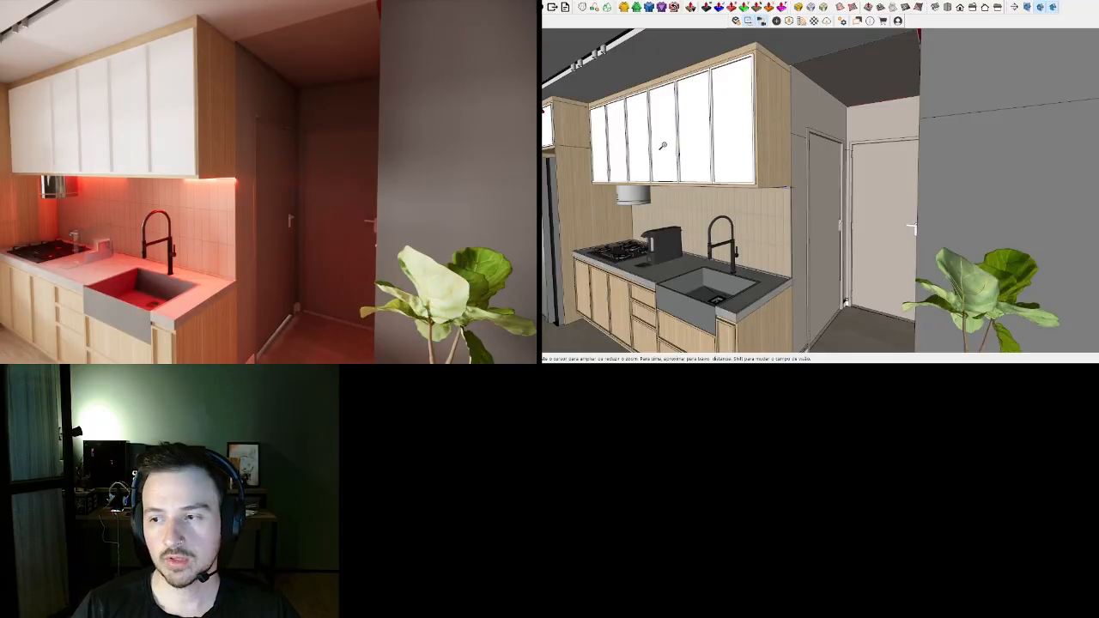
mouse_move(662, 146)
middle_down()
mouse_move(616, 152)
mouse_move(856, 164)
mouse_move(915, 186)
mouse_move(845, 147)
mouse_move(954, 154)
mouse_move(870, 159)
mouse_move(953, 156)
mouse_move(881, 158)
mouse_move(907, 159)
mouse_move(891, 158)
middle_up()
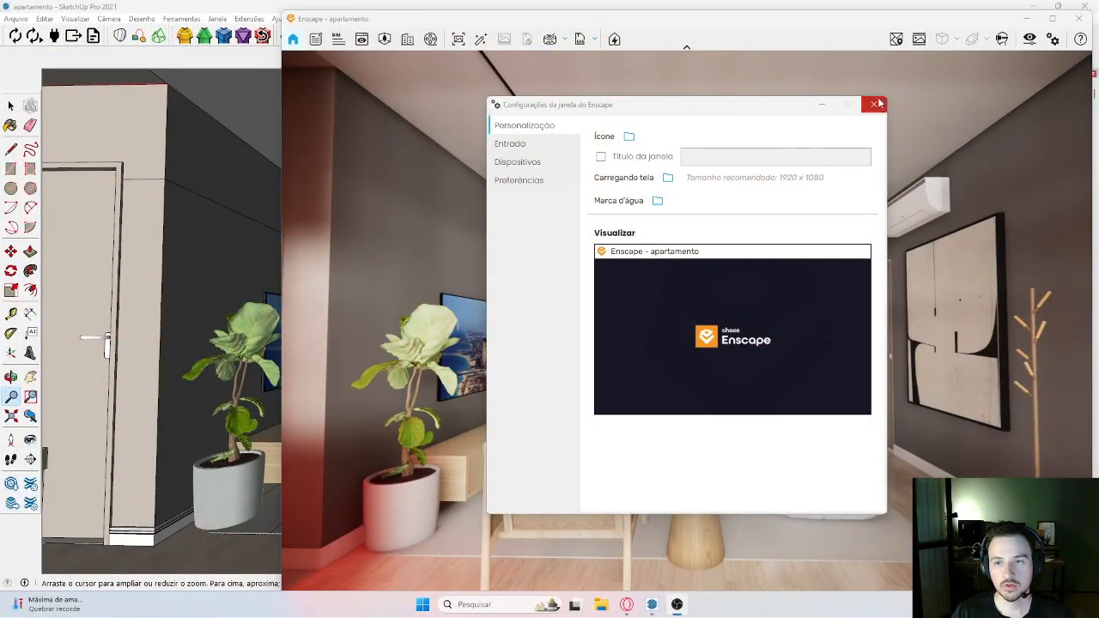
- Open Enscape's visual settings in place of the window settings and set the exposure to 50%
click(873, 104)
click(1030, 39)
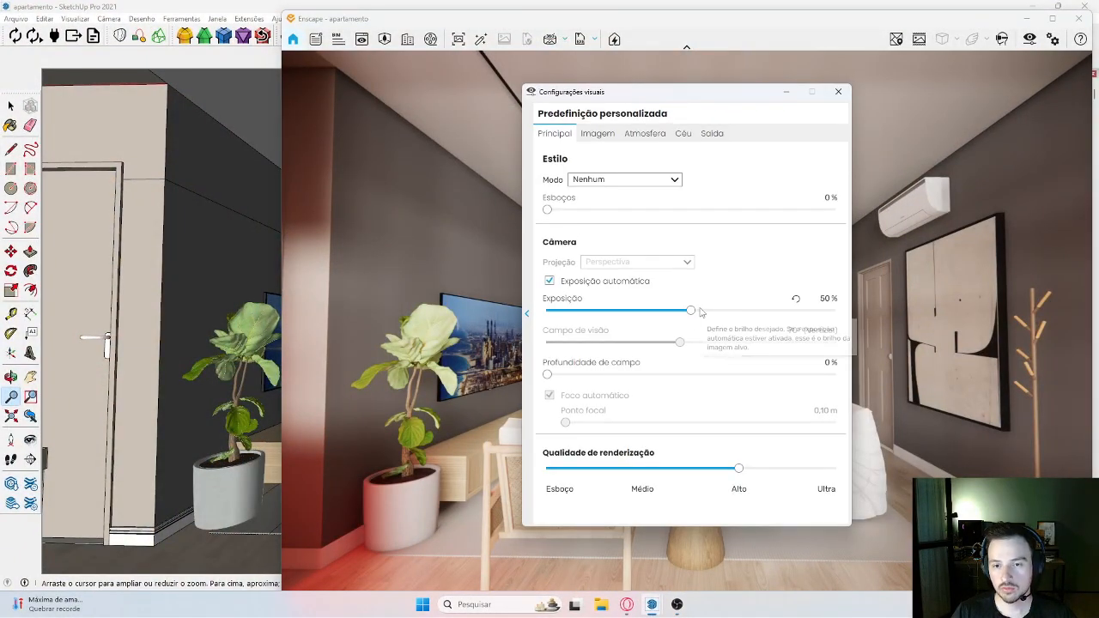
mouse_move(699, 311)
mouse_down()
mouse_move(784, 311)
mouse_move(692, 311)
mouse_up()
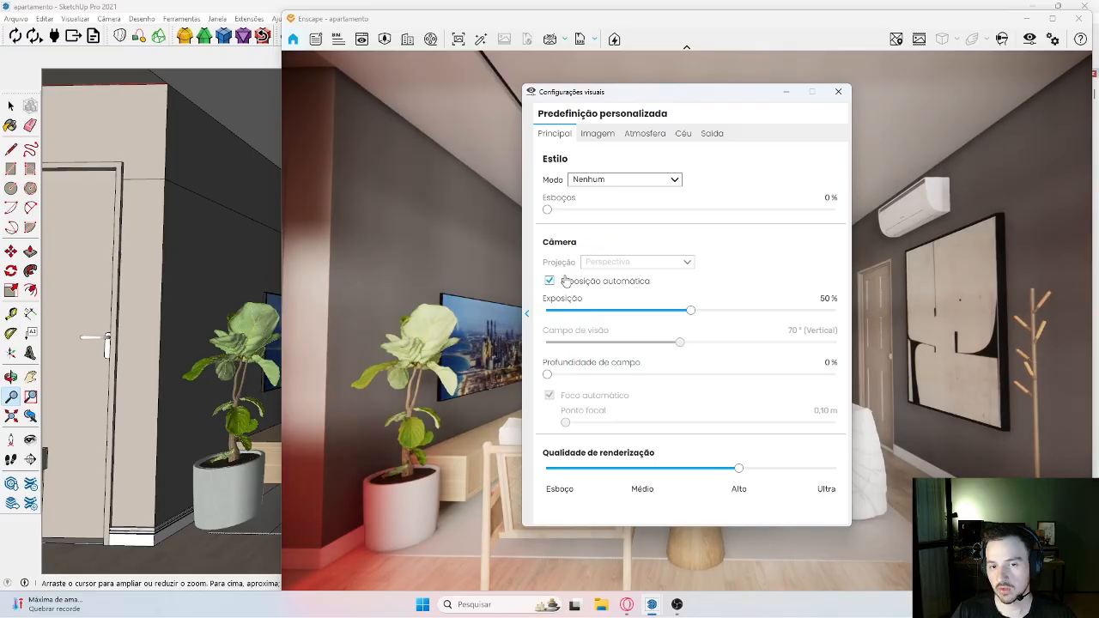
- Switch automatic exposure off and on to compare the render's brightness, leave it enabled, and close the visual settings
click(551, 282)
click(550, 282)
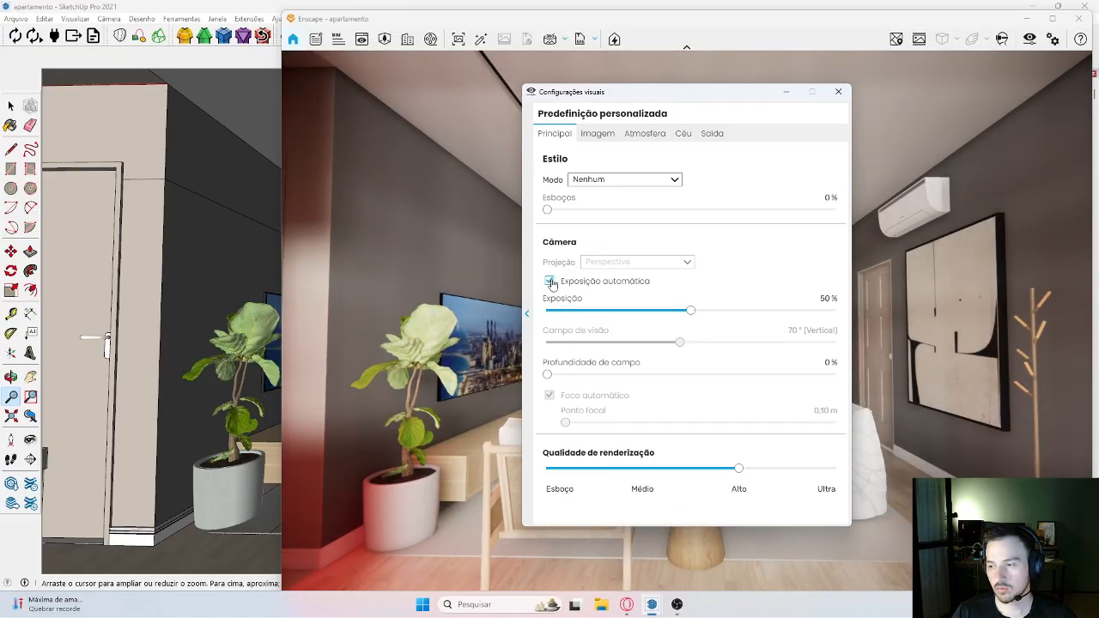
click(550, 283)
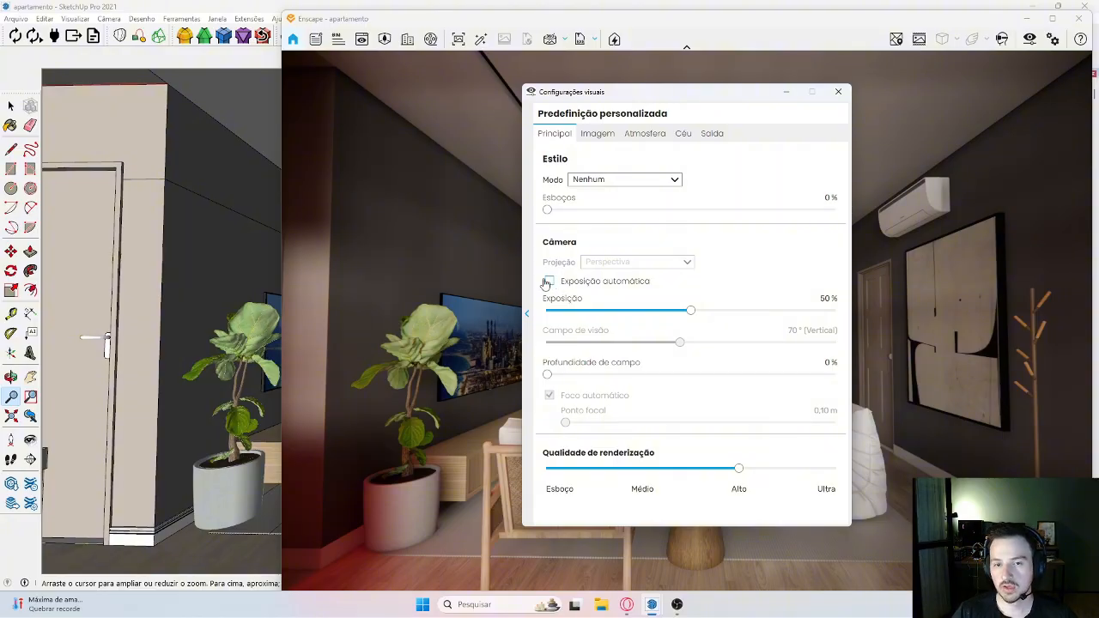
click(548, 283)
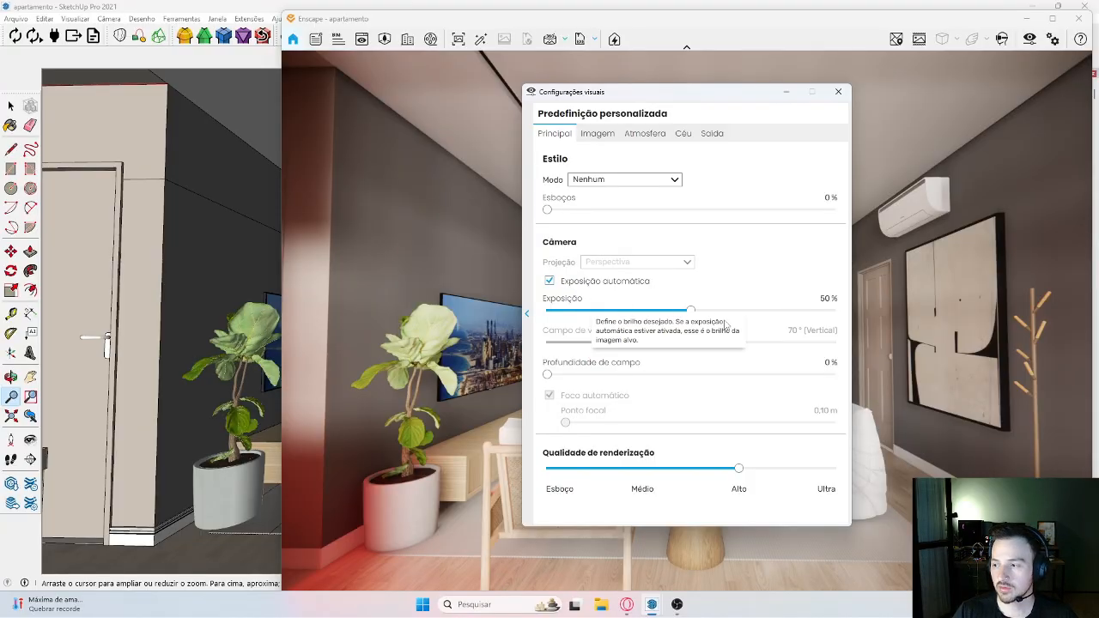
click(839, 97)
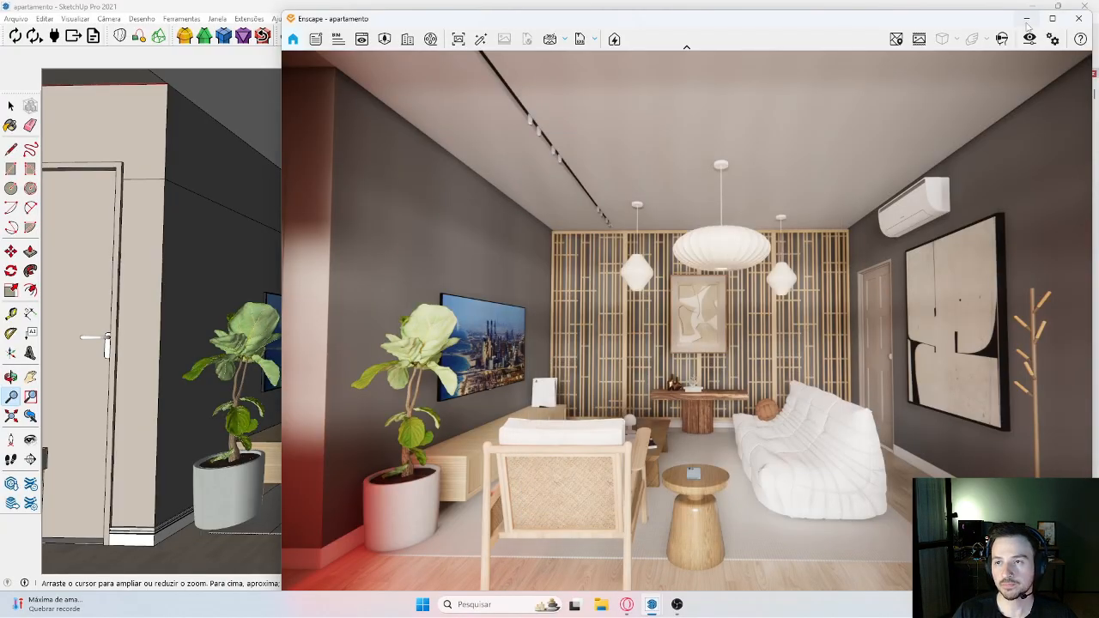
drag(973, 22, 974, 13)
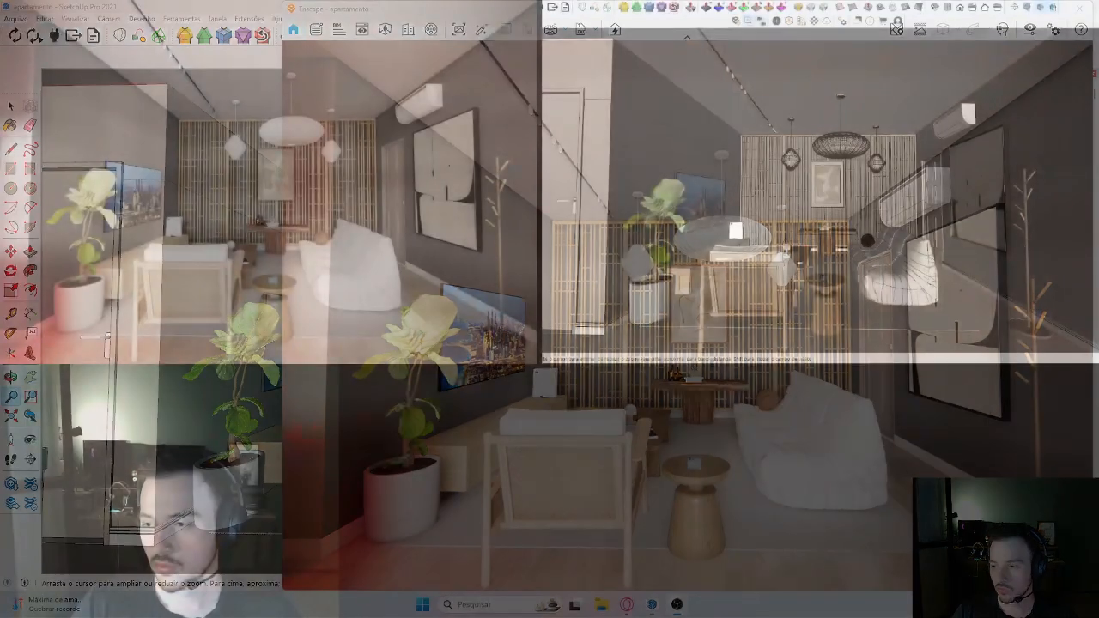